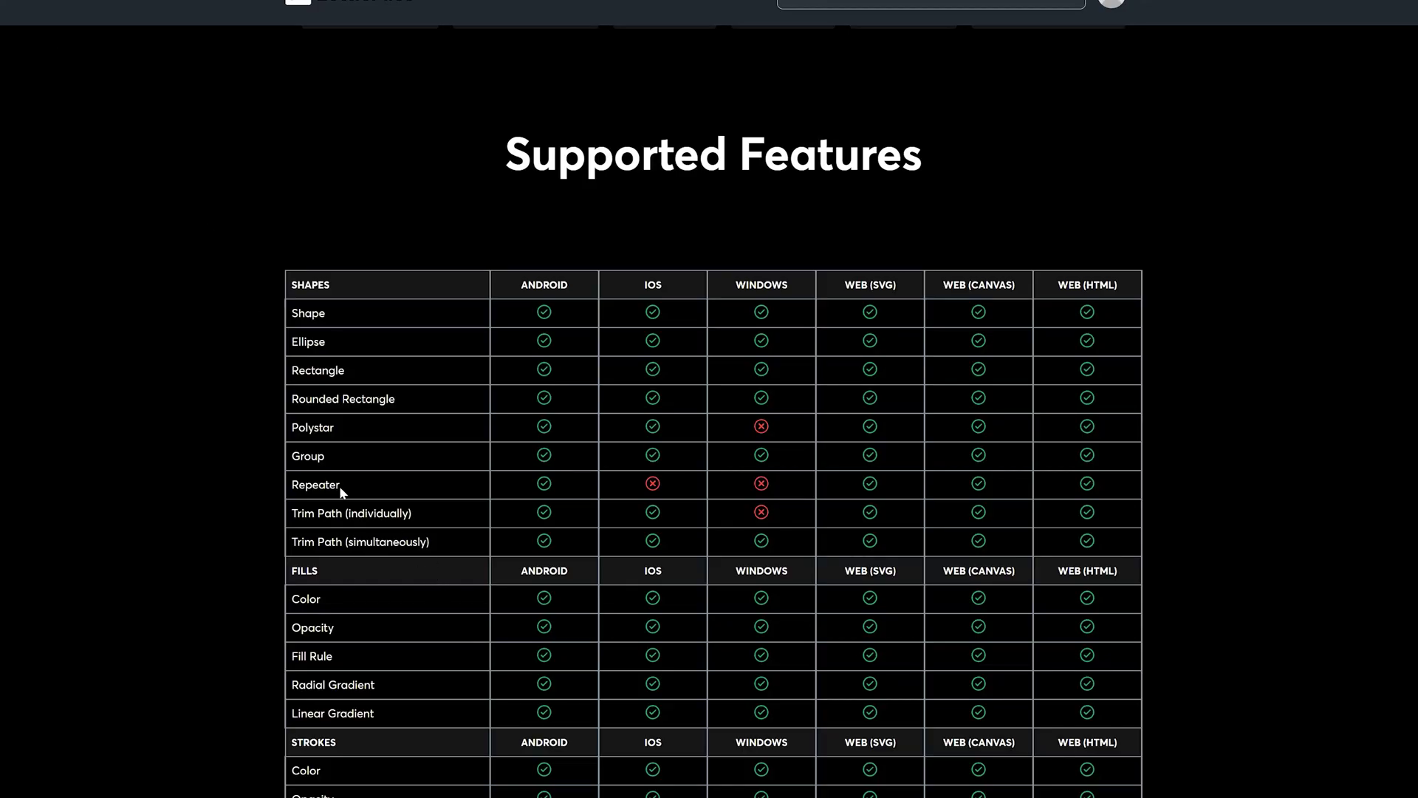
# - Scroll down through the LottieFiles supported-features table
pyautogui.scroll(-15, 339, 486)
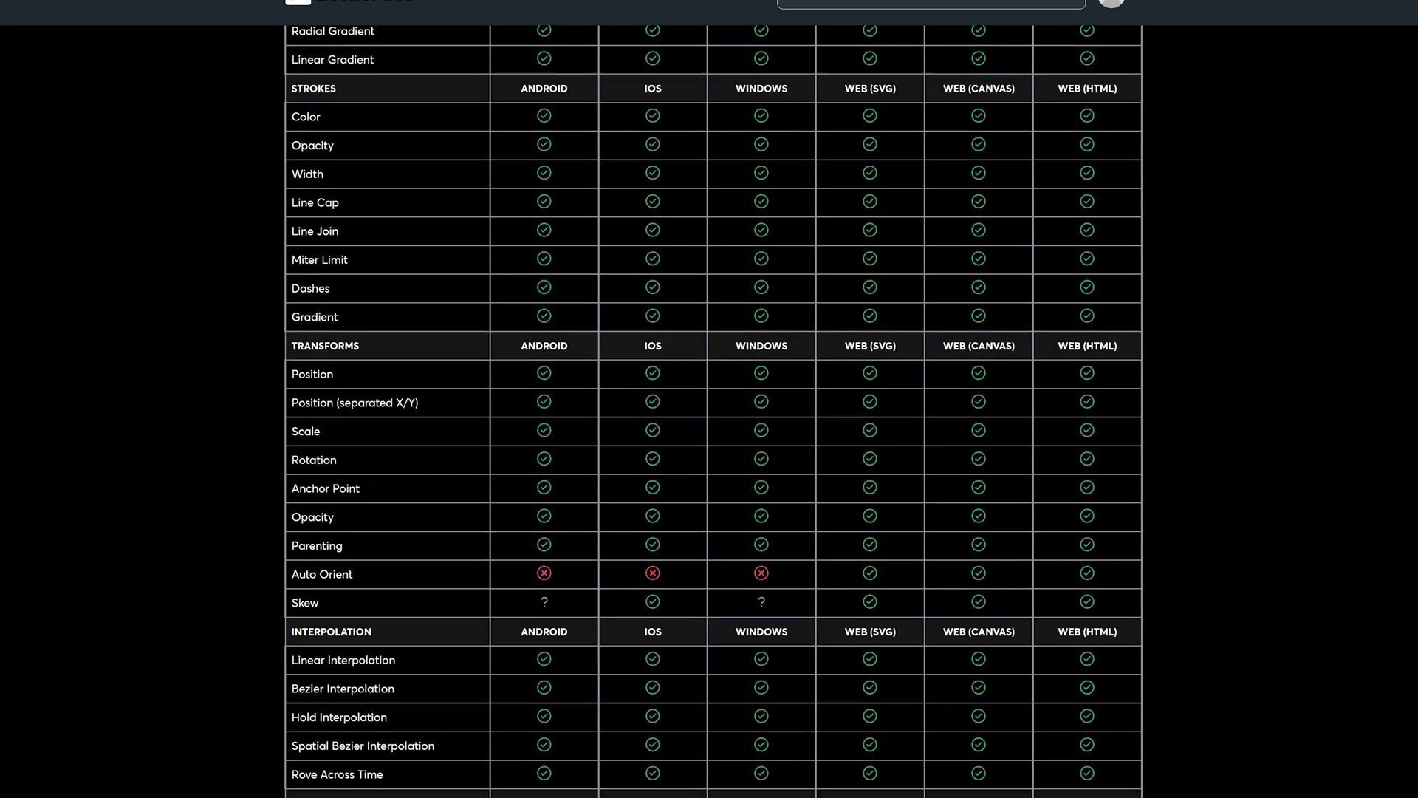
pyautogui.scroll(-3, 279, 535)
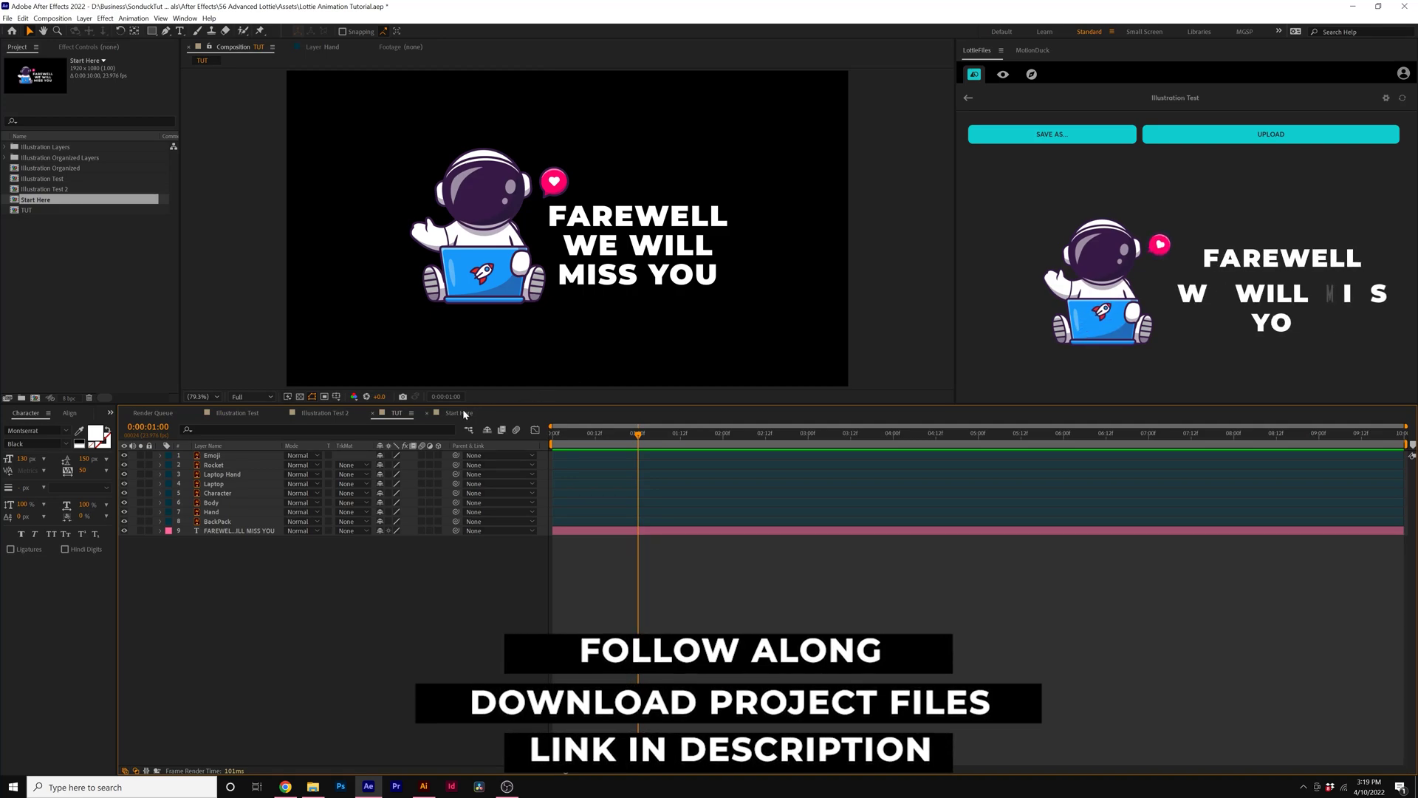
pyautogui.click(285, 789)
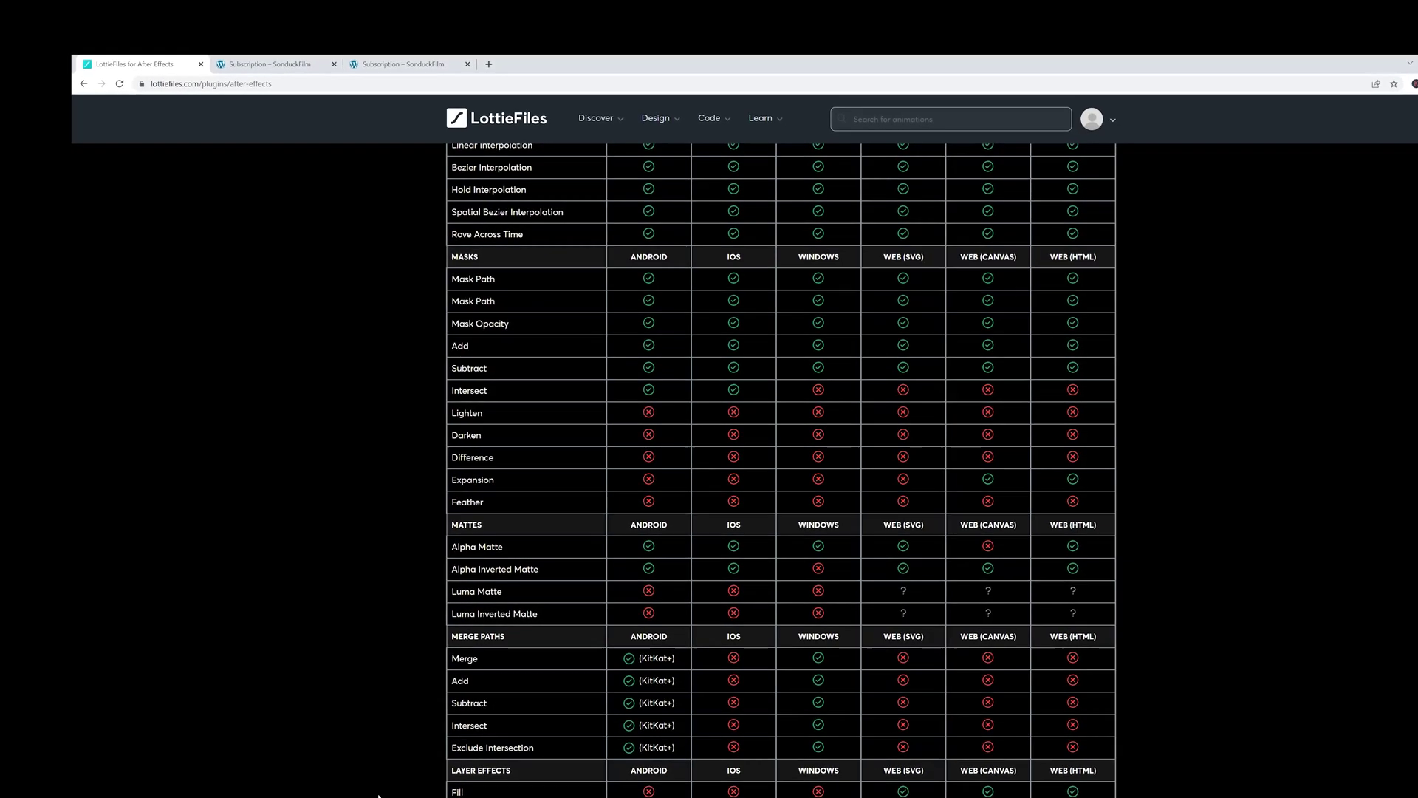
pyautogui.scroll(4, 509, 548)
pyautogui.scroll(10, 508, 547)
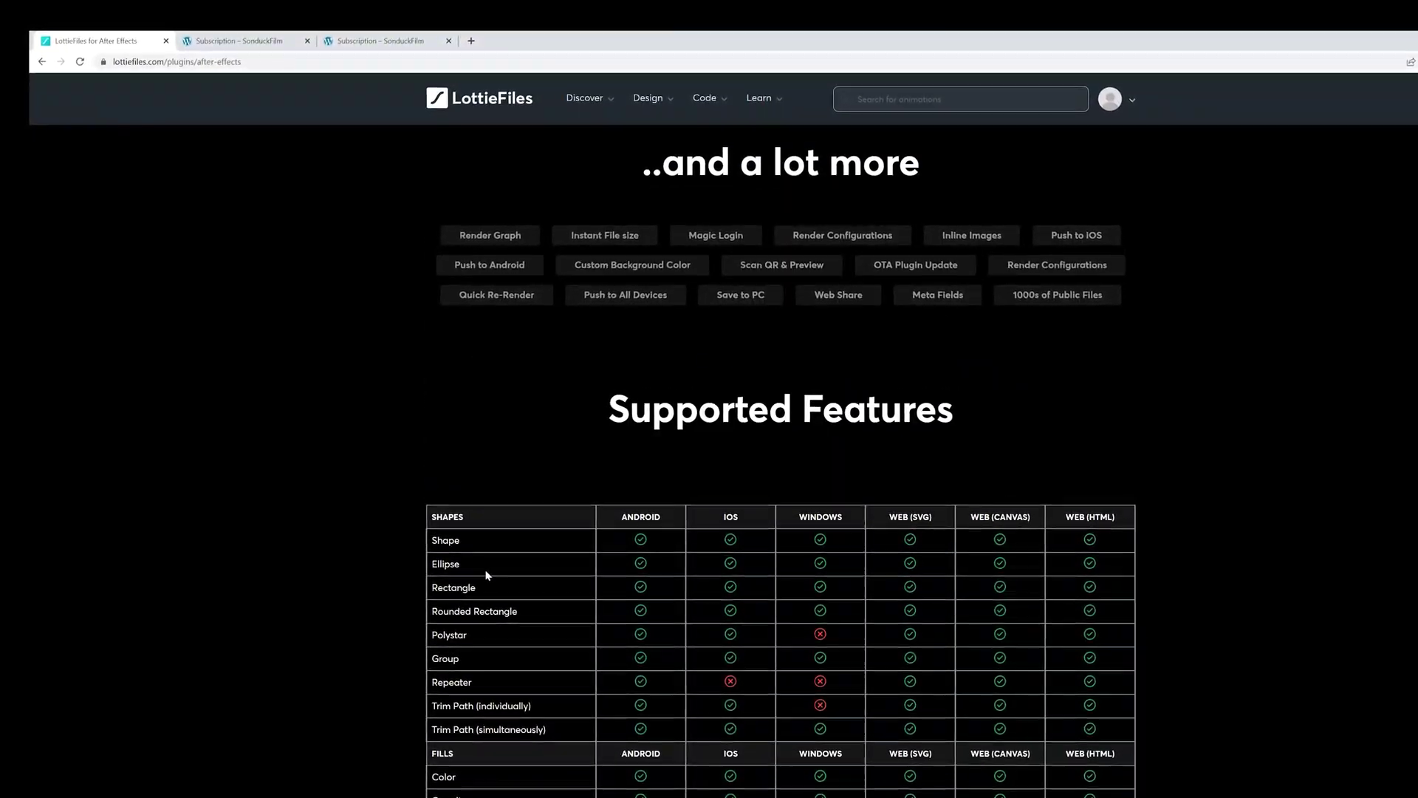
pyautogui.scroll(-15, 487, 576)
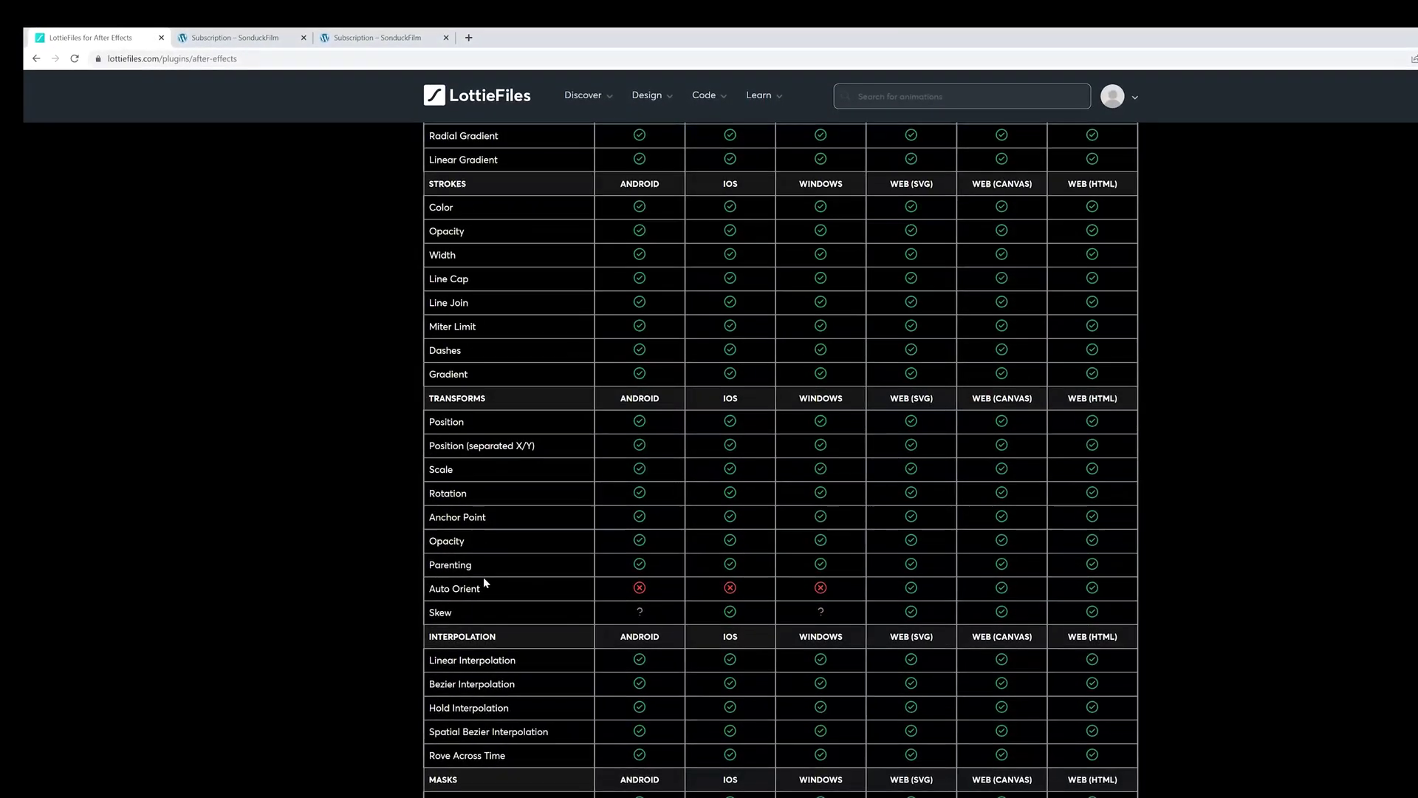
pyautogui.scroll(5, 508, 554)
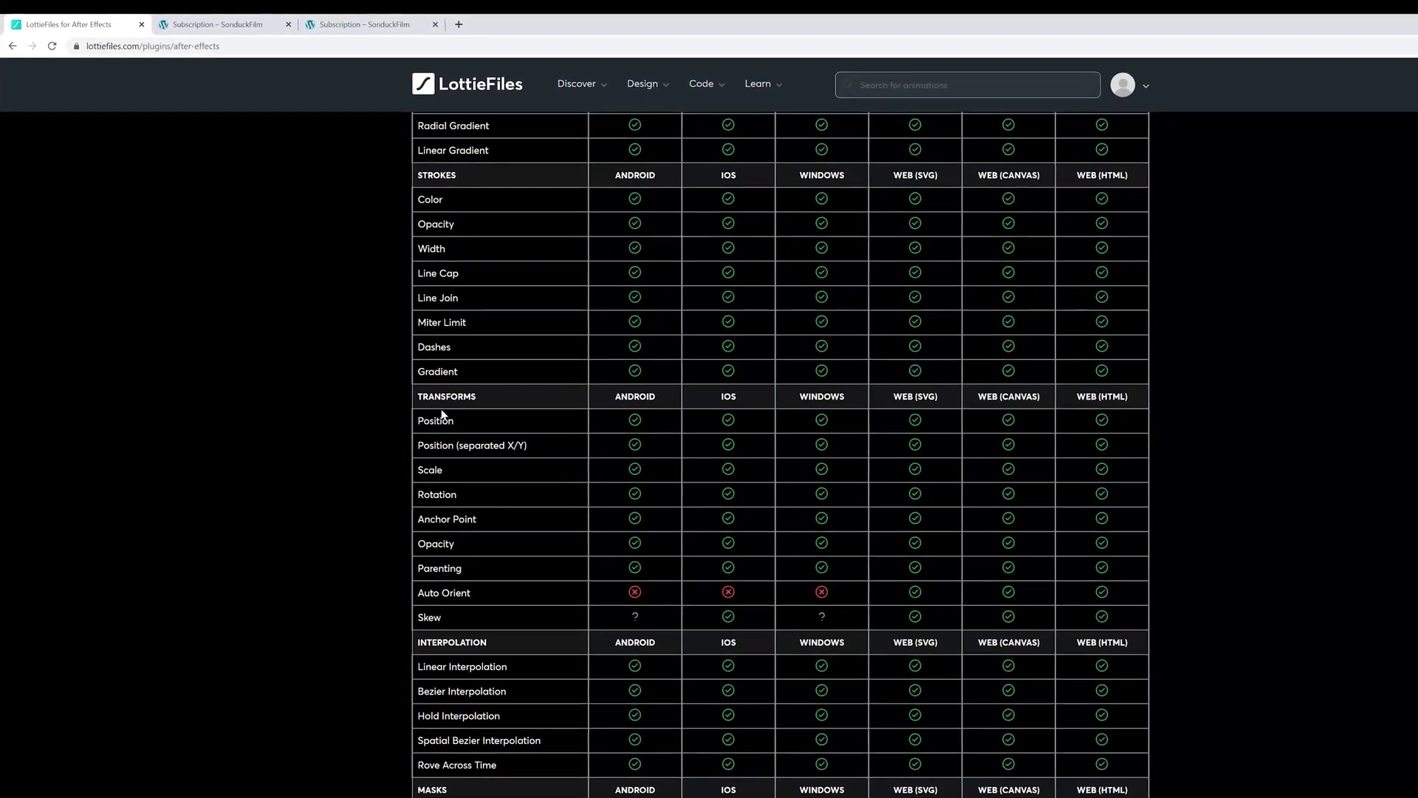
pyautogui.moveTo(421, 397); pyautogui.dragTo(500, 399)
pyautogui.click(348, 423)
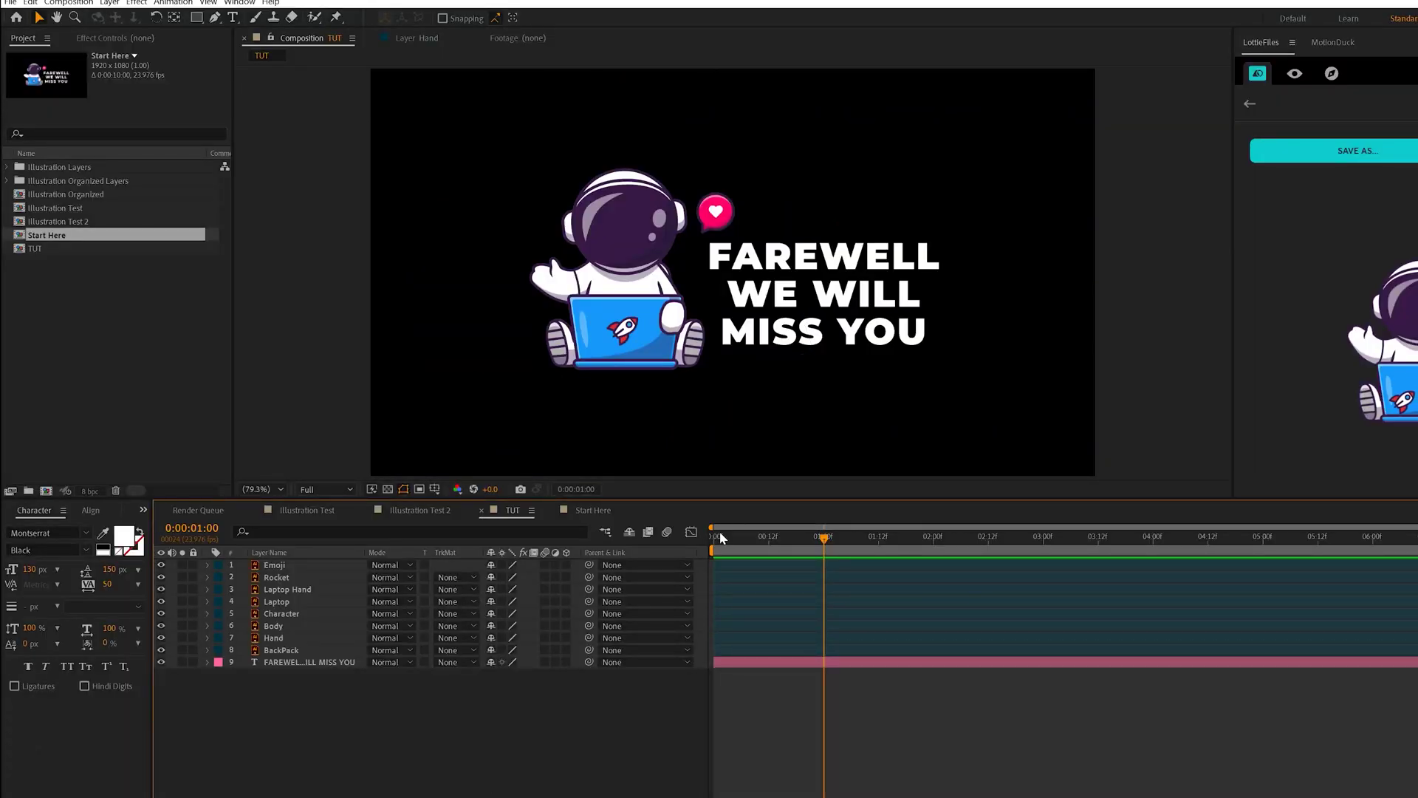
# - Reveal the Emoji layer's Scale and Rotation and move their starting keyframes to 1 second
pyautogui.click(720, 533)
pyautogui.click(271, 565)
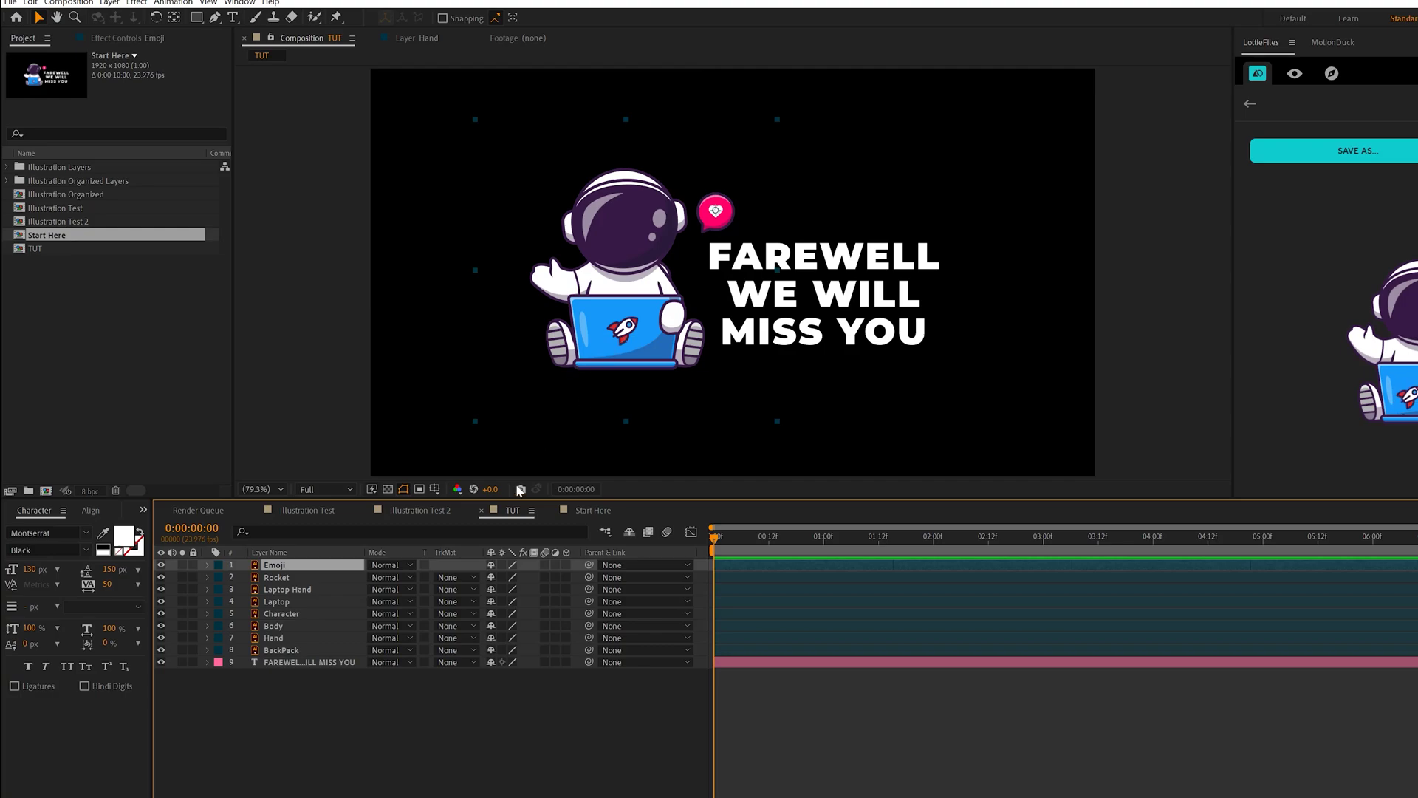
pyautogui.press('/')
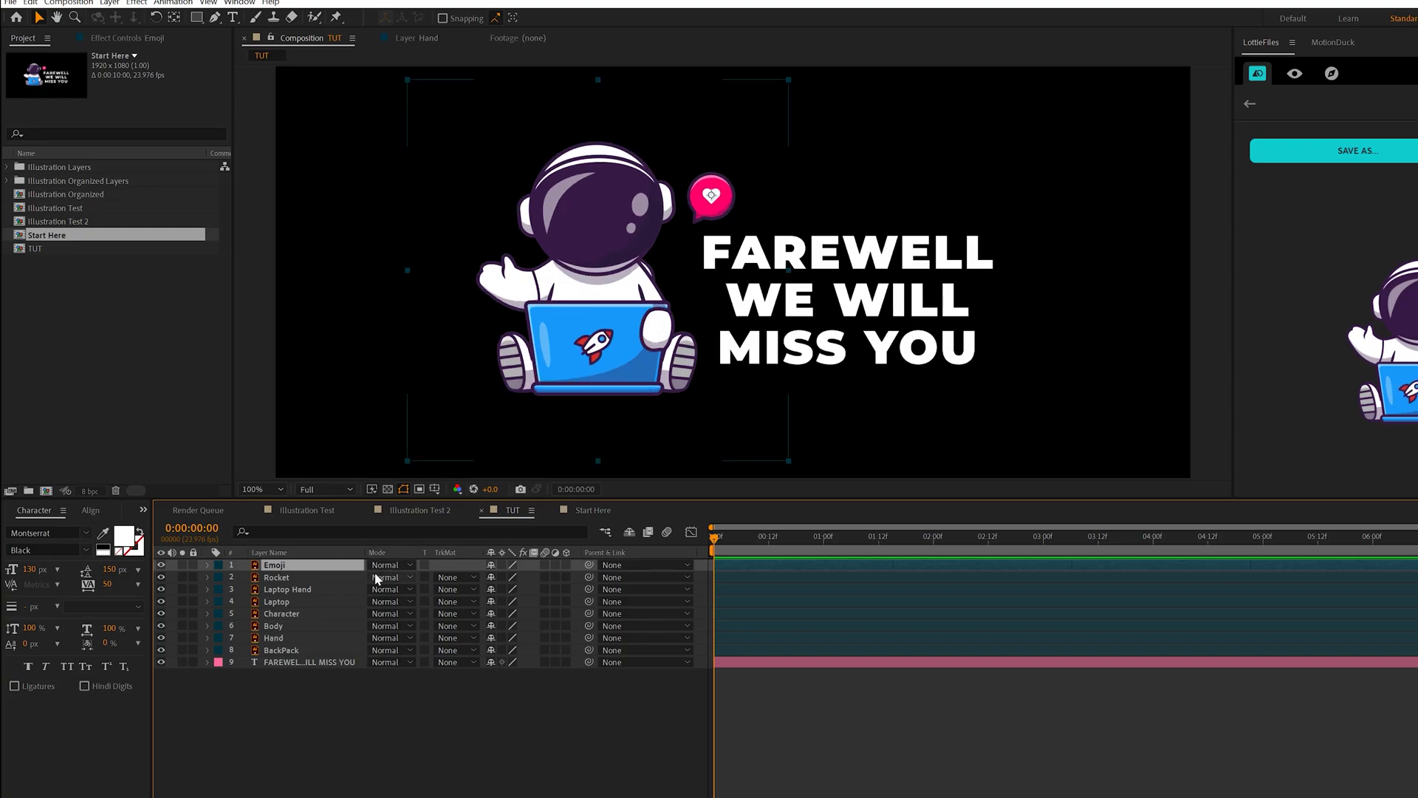
pyautogui.press('s')
pyautogui.hotkey('shift', 'r')
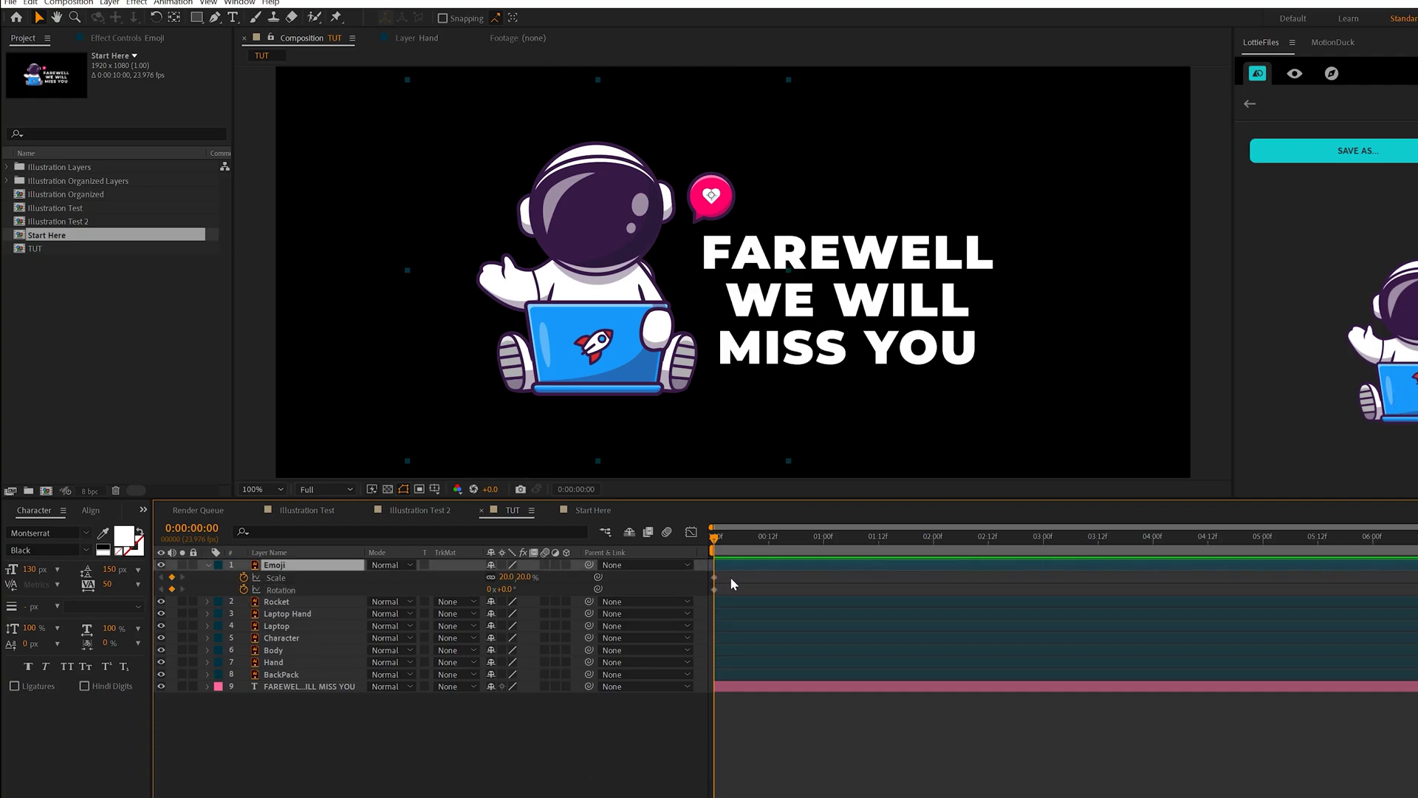
pyautogui.moveTo(730, 576); pyautogui.dragTo(703, 603)
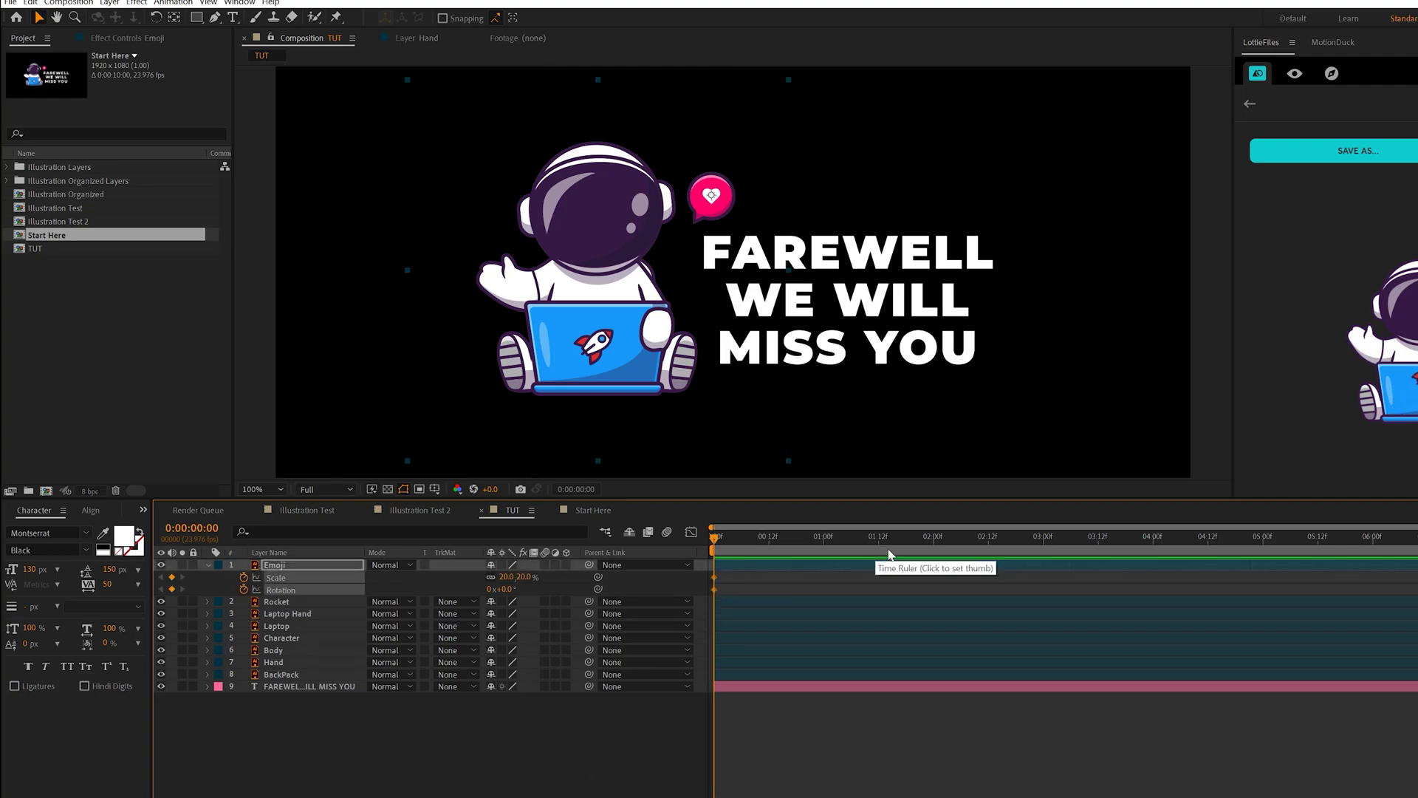
pyautogui.click(824, 538)
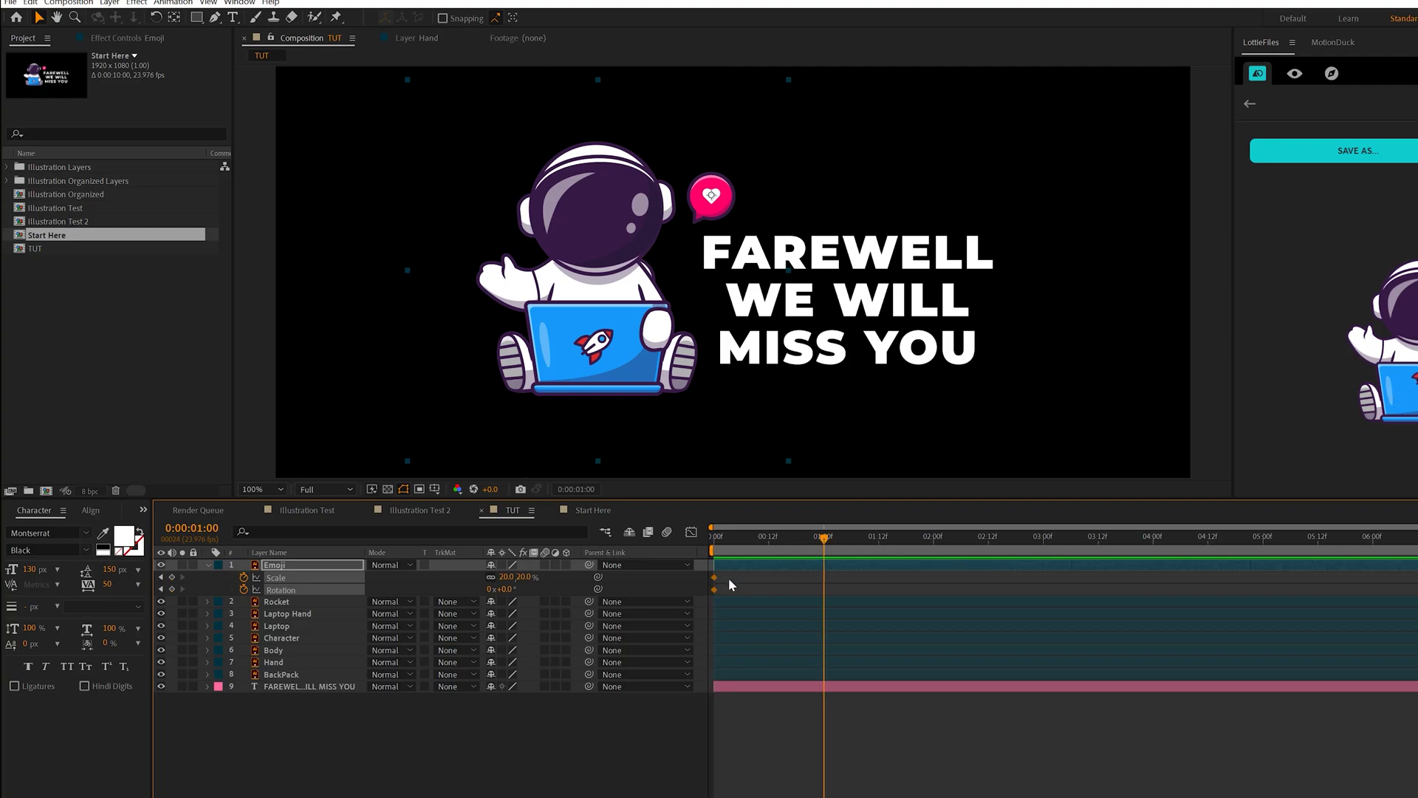
pyautogui.moveTo(711, 579); pyautogui.dragTo(824, 589)
# - At 0:00, set the emoji's Scale to 0% and tilt its Rotation to 15°
pyautogui.moveTo(724, 533); pyautogui.dragTo(665, 540)
pyautogui.click(480, 746)
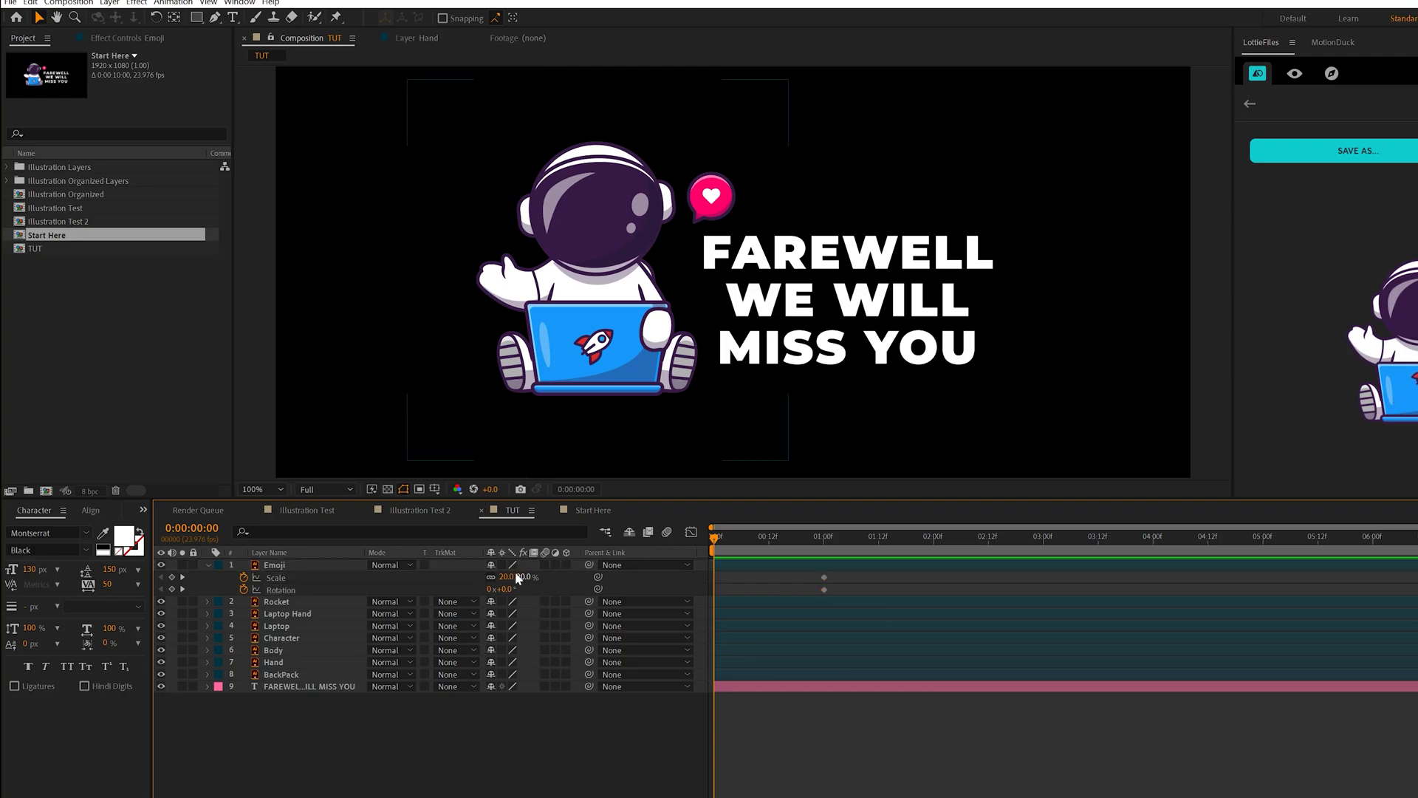
pyautogui.press('Return')
pyautogui.moveTo(505, 588); pyautogui.dragTo(521, 589)
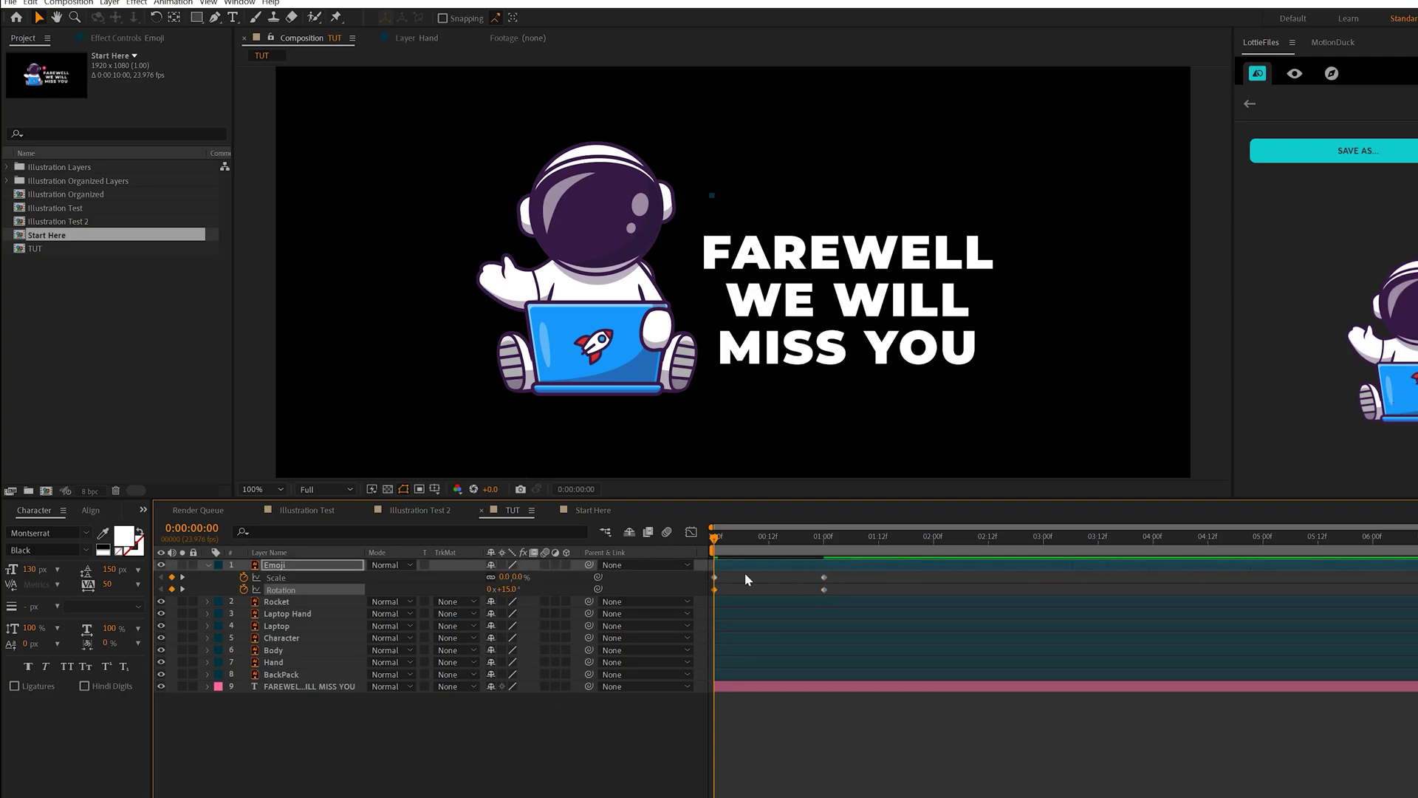
# - Copy the starting Scale and Rotation keyframes to 2 seconds and end the work area there
pyautogui.moveTo(745, 573); pyautogui.dragTo(678, 596)
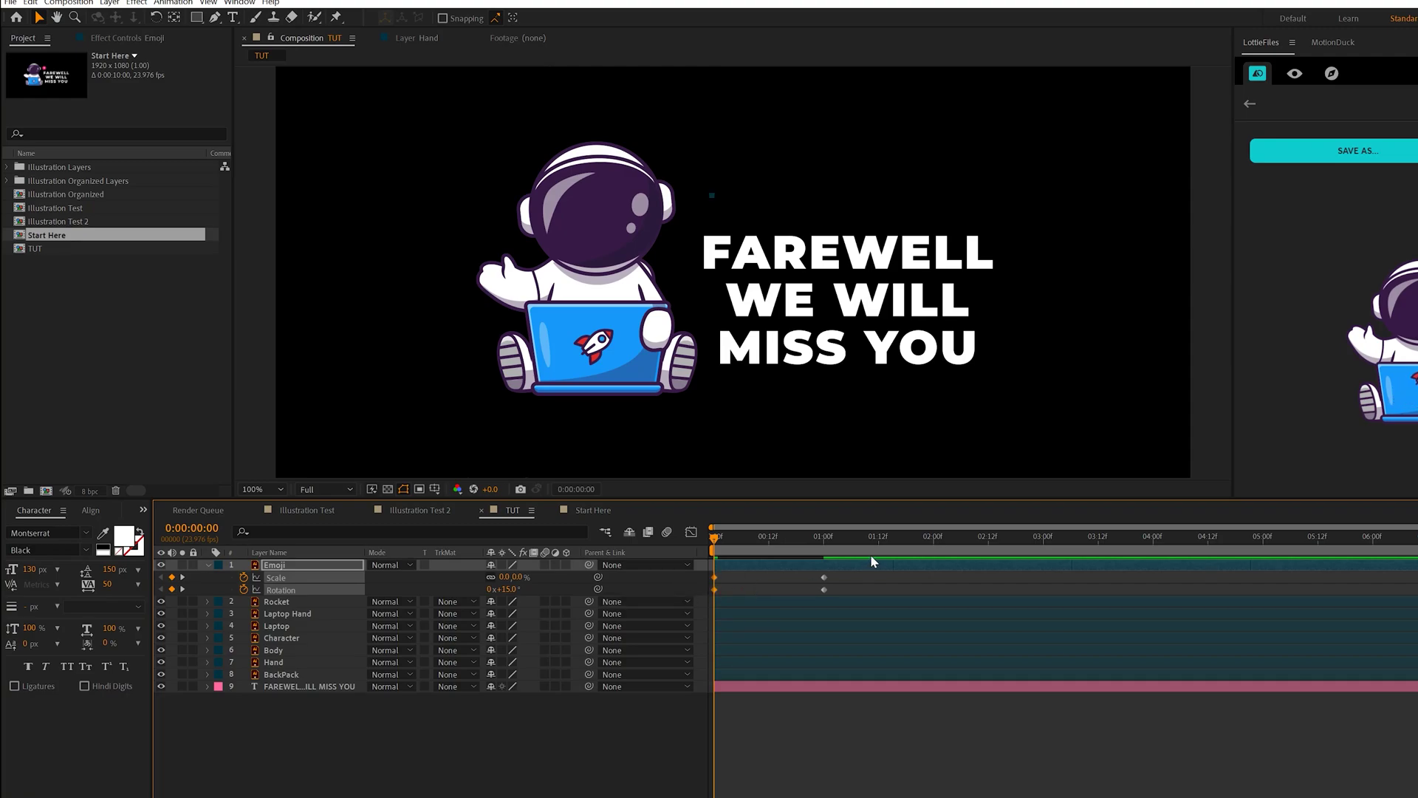
pyautogui.click(923, 544)
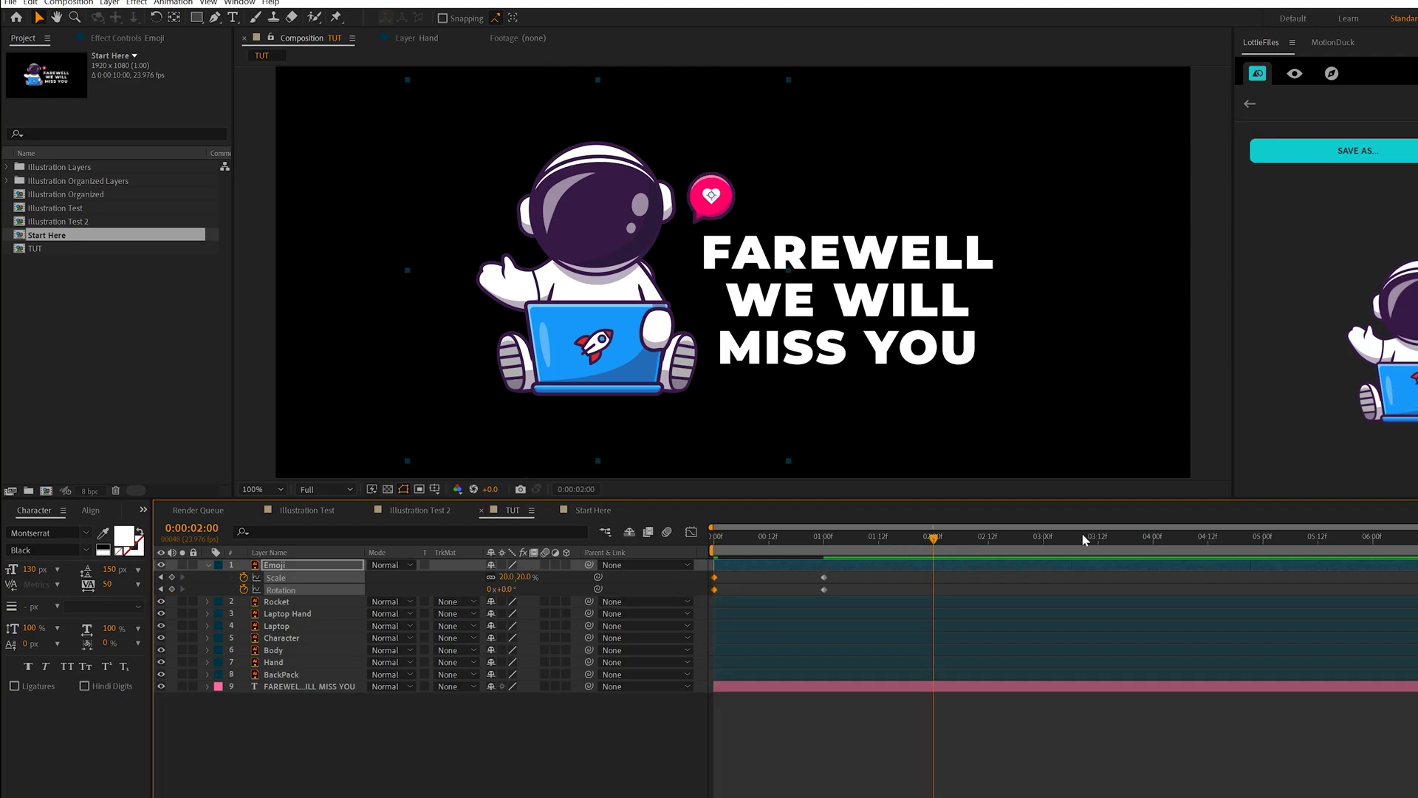
pyautogui.hotkey('ctrl', 'v')
pyautogui.press('n')
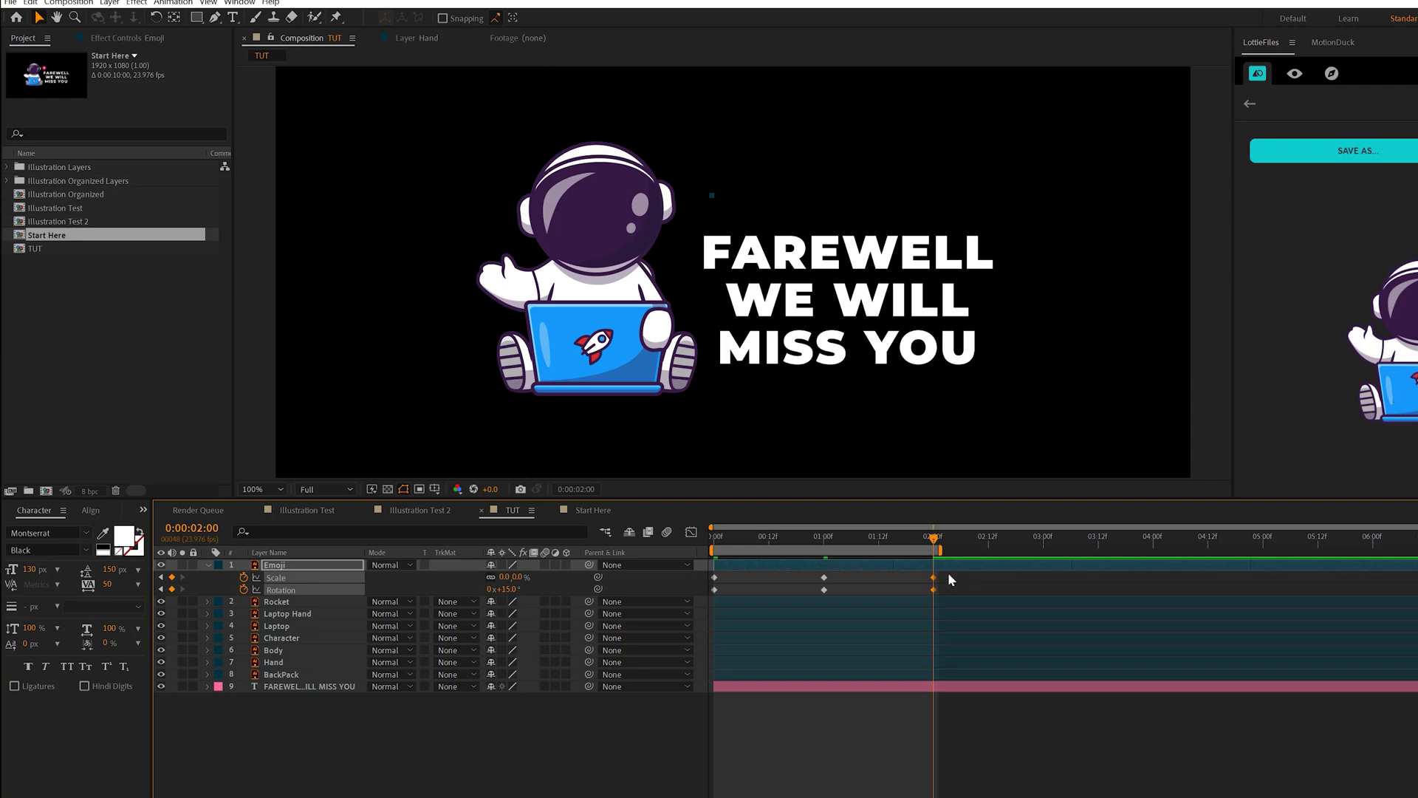
pyautogui.moveTo(888, 533); pyautogui.dragTo(687, 548)
# - Apply Easy Ease to all six emoji keyframes and check their curves in the Graph Editor
pyautogui.moveTo(962, 574); pyautogui.dragTo(692, 596)
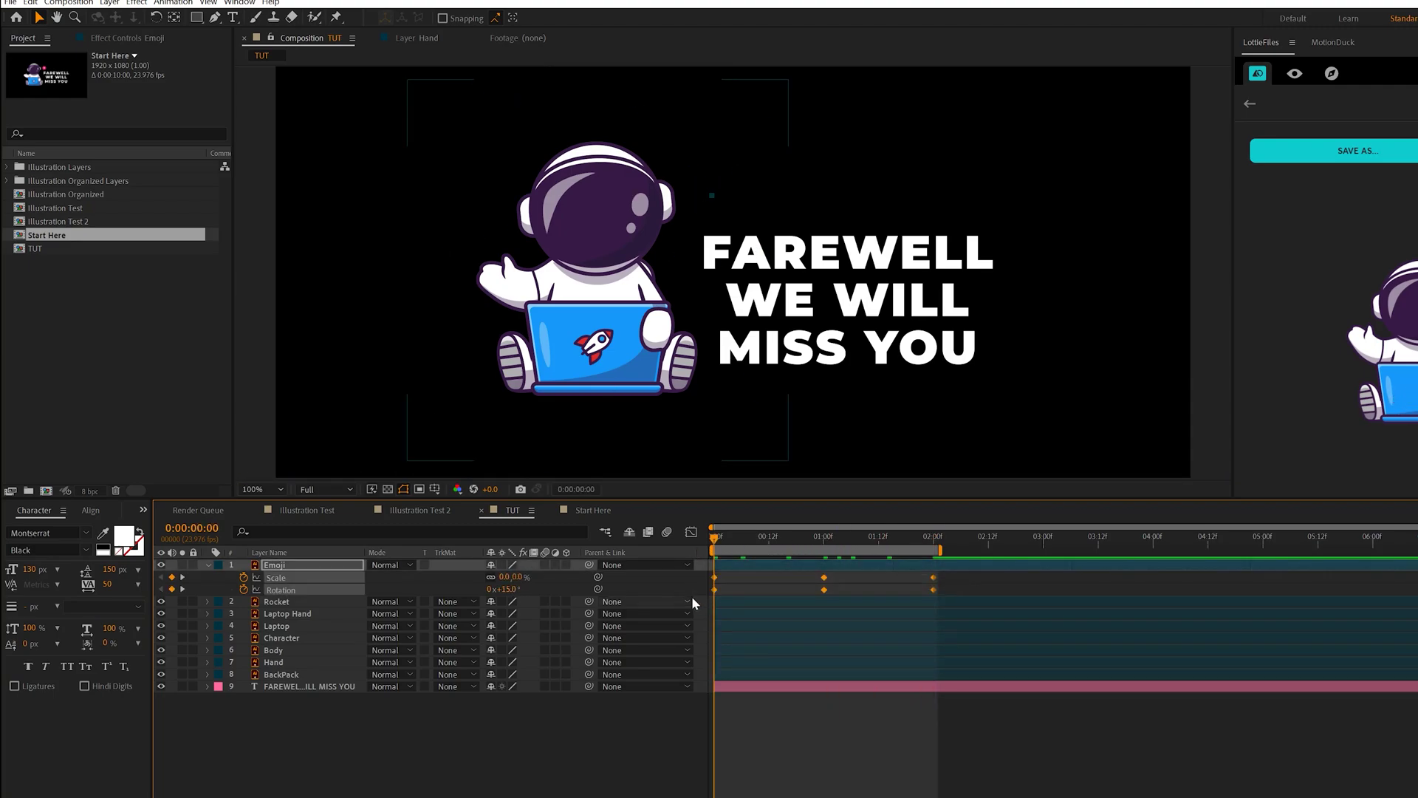
pyautogui.press('F9')
pyautogui.click(691, 532)
pyautogui.moveTo(1066, 704); pyautogui.dragTo(824, 754)
pyautogui.click(692, 533)
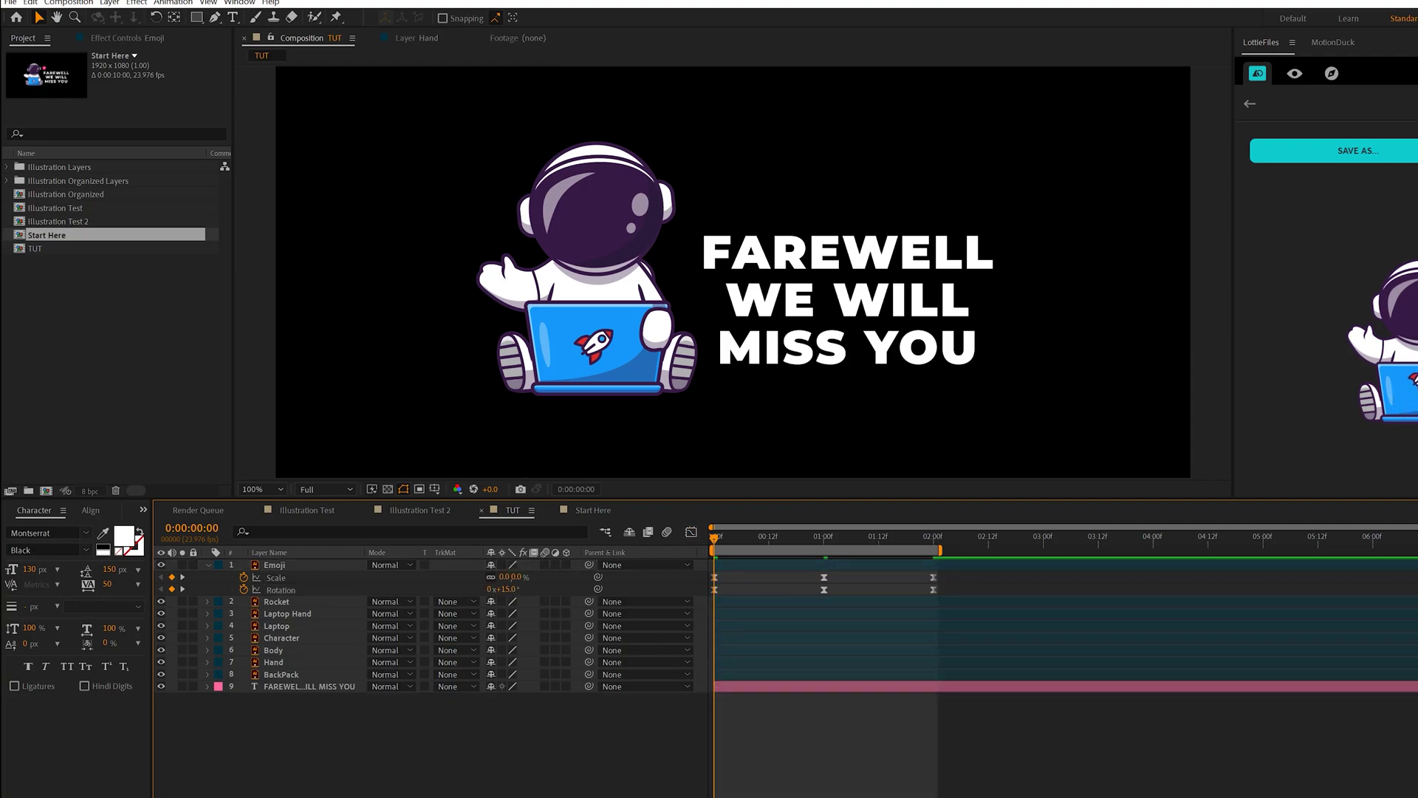
# - Preview the heart emoji pop animation, then select the Rocket layer and preview again
pyautogui.press('space')
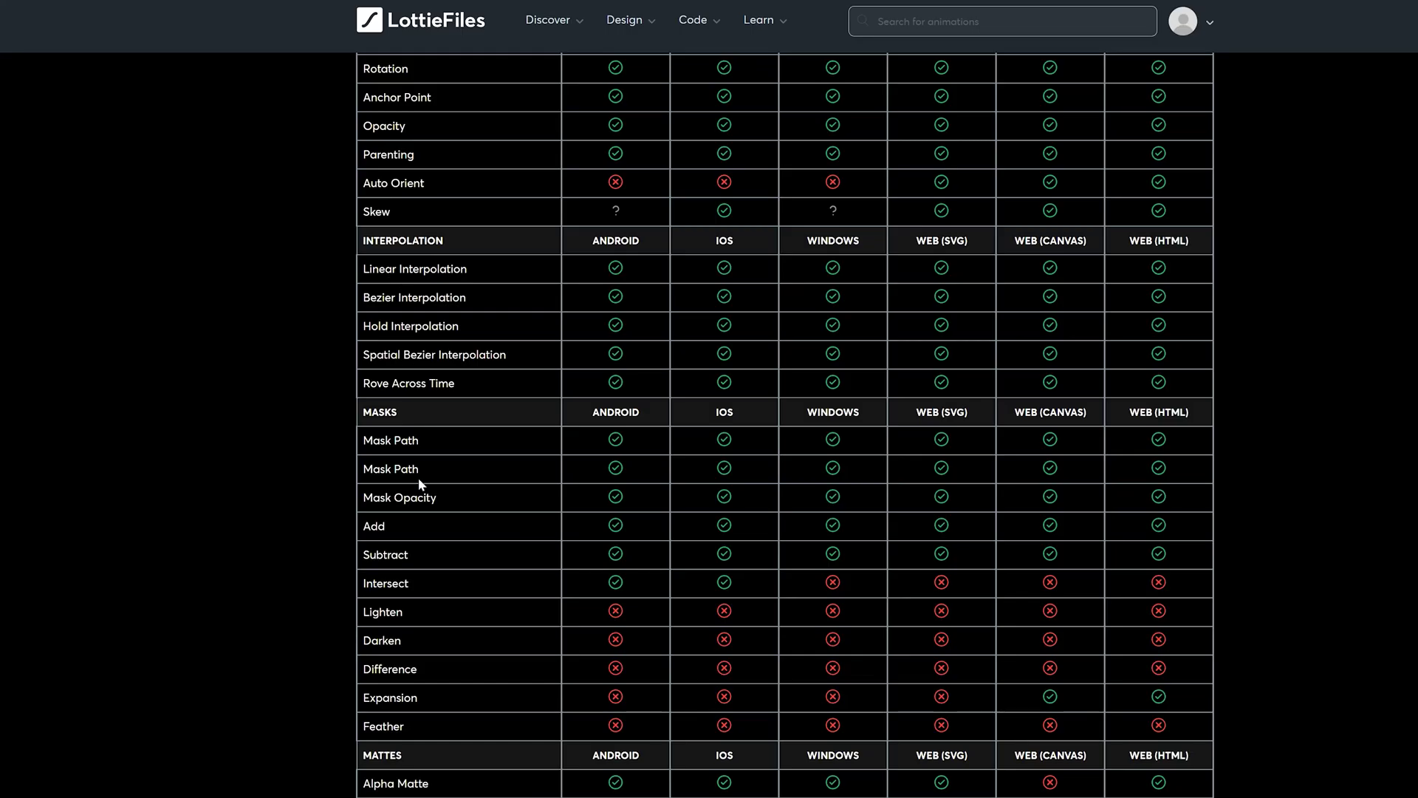
pyautogui.scroll(4, 418, 477)
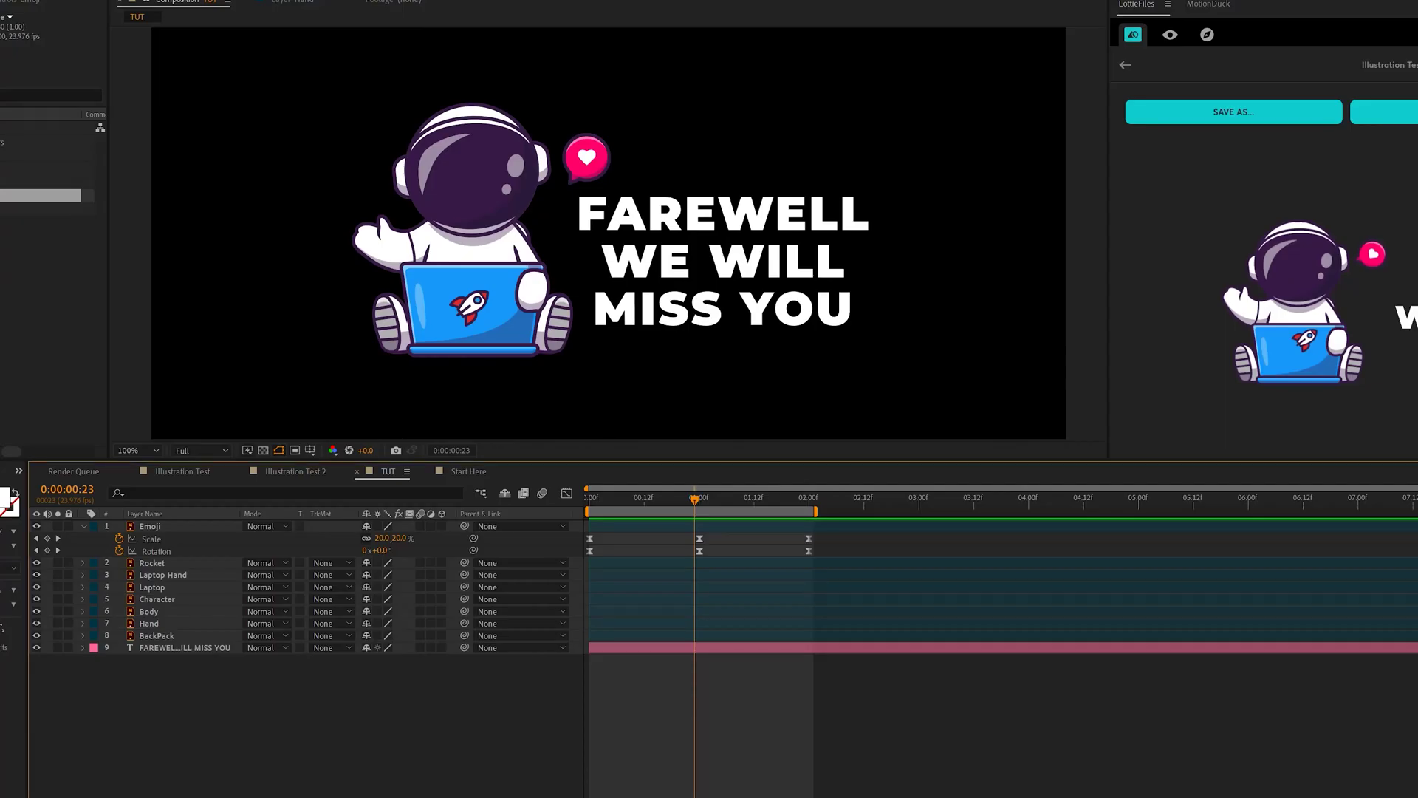
pyautogui.click(152, 563)
pyautogui.press('space')
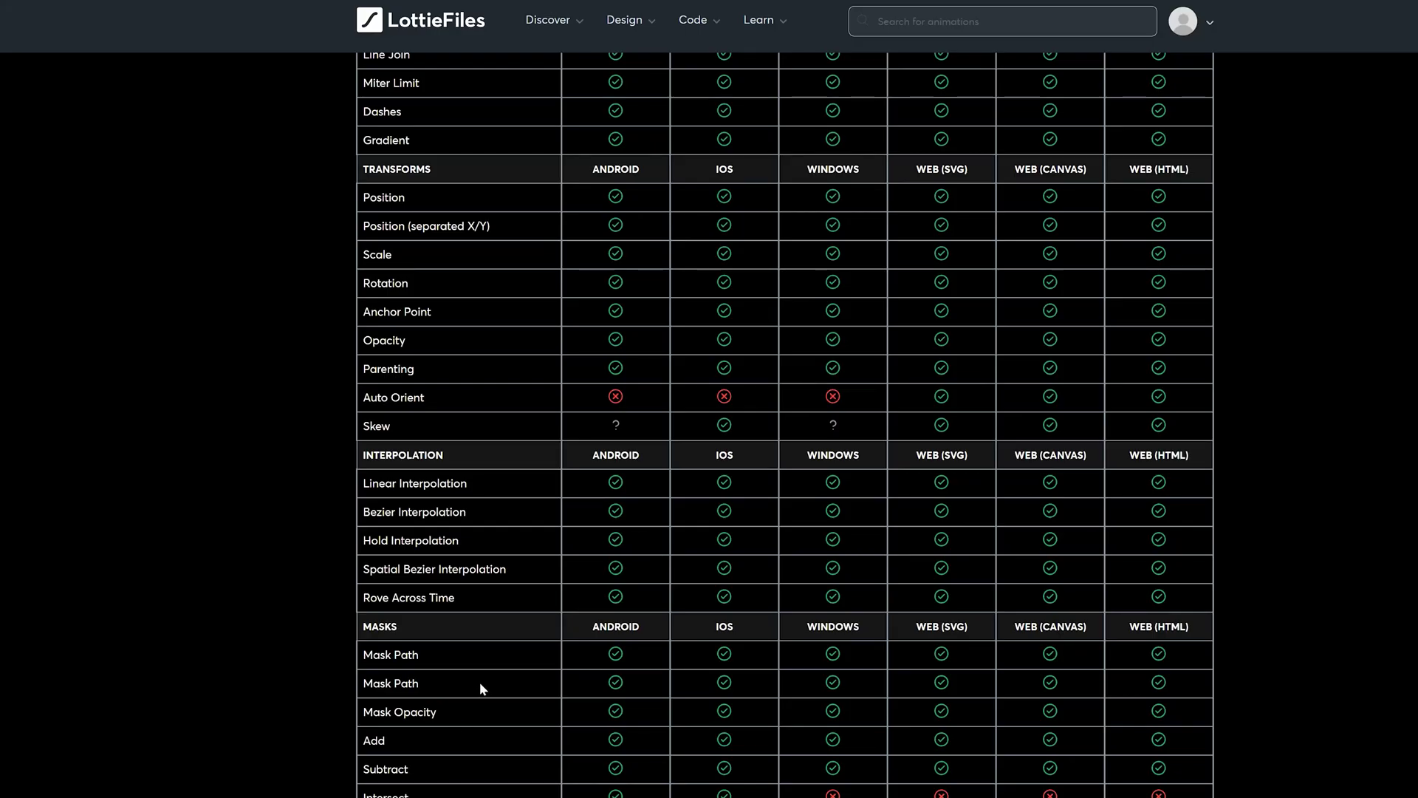
pyautogui.scroll(-12, 480, 681)
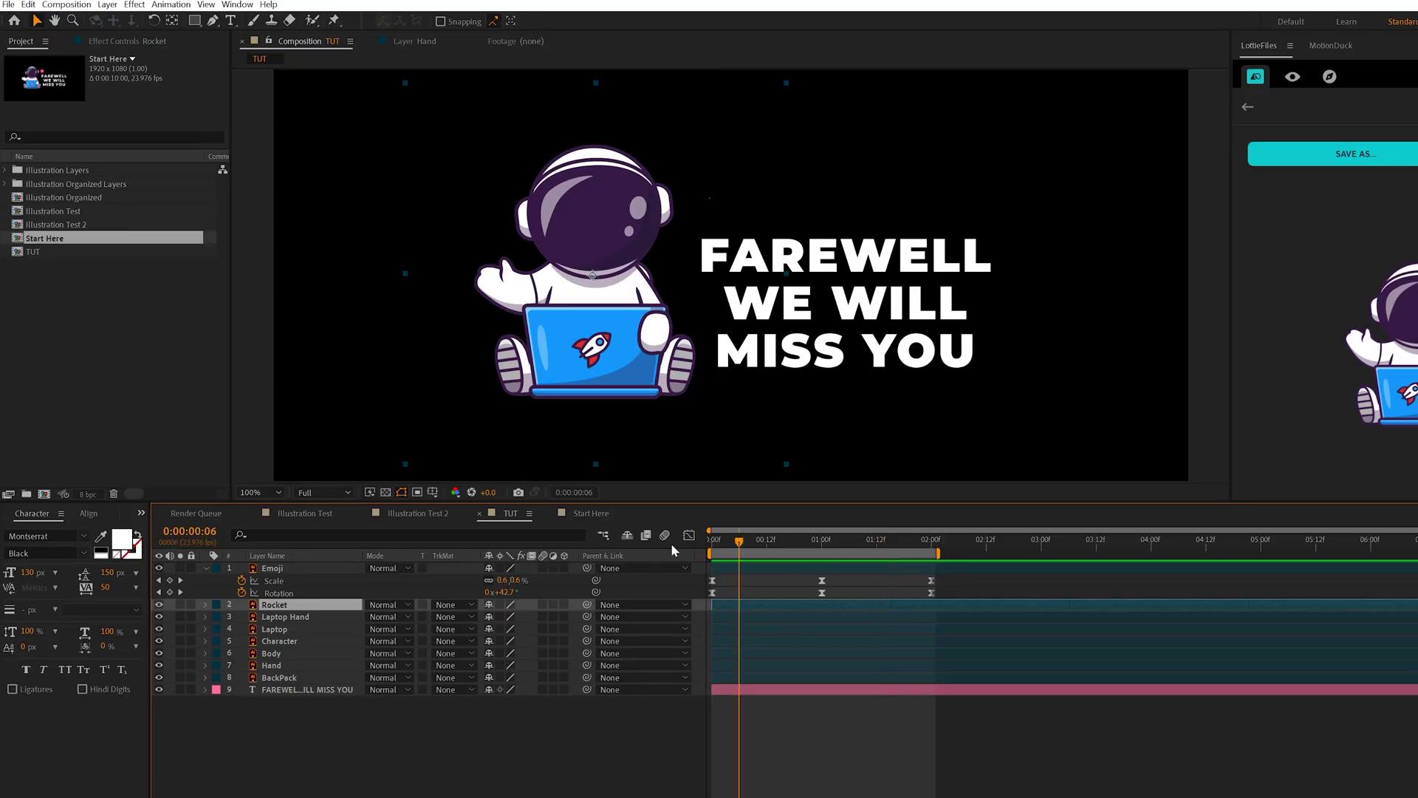
# - Lower the Rocket's anchor point and place the rocket down-left on the laptop
pyautogui.press('space')
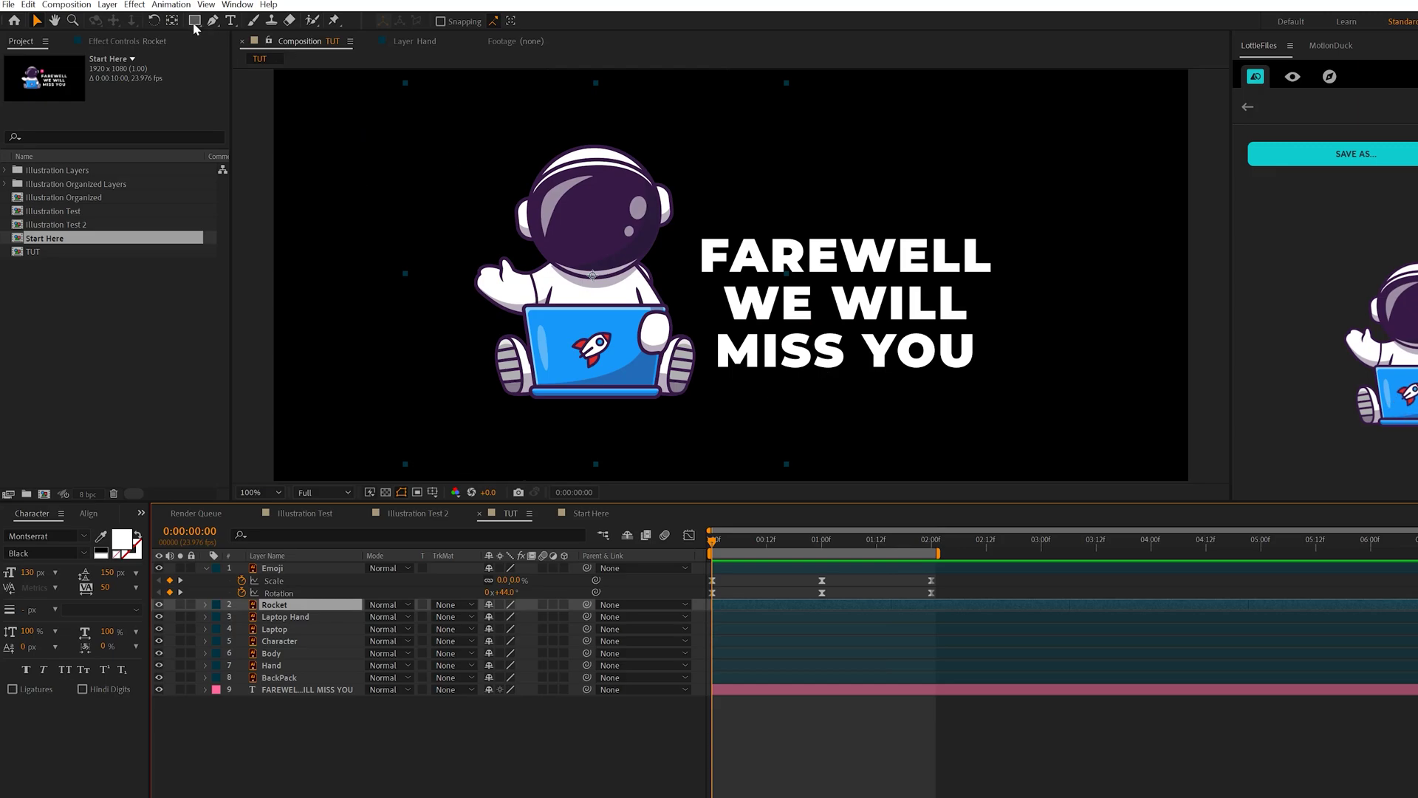
pyautogui.click(171, 21)
pyautogui.moveTo(593, 275); pyautogui.dragTo(592, 298)
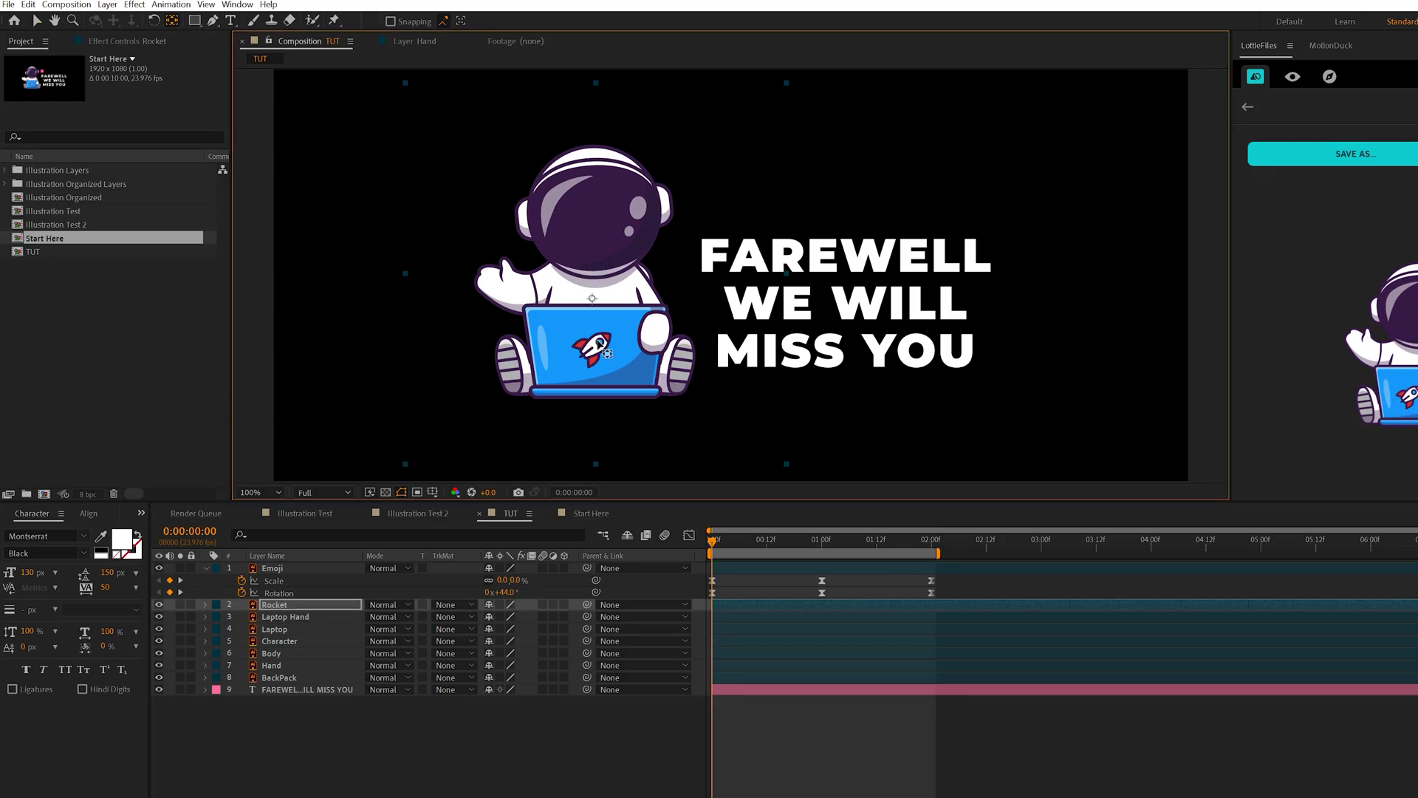
pyautogui.press('v')
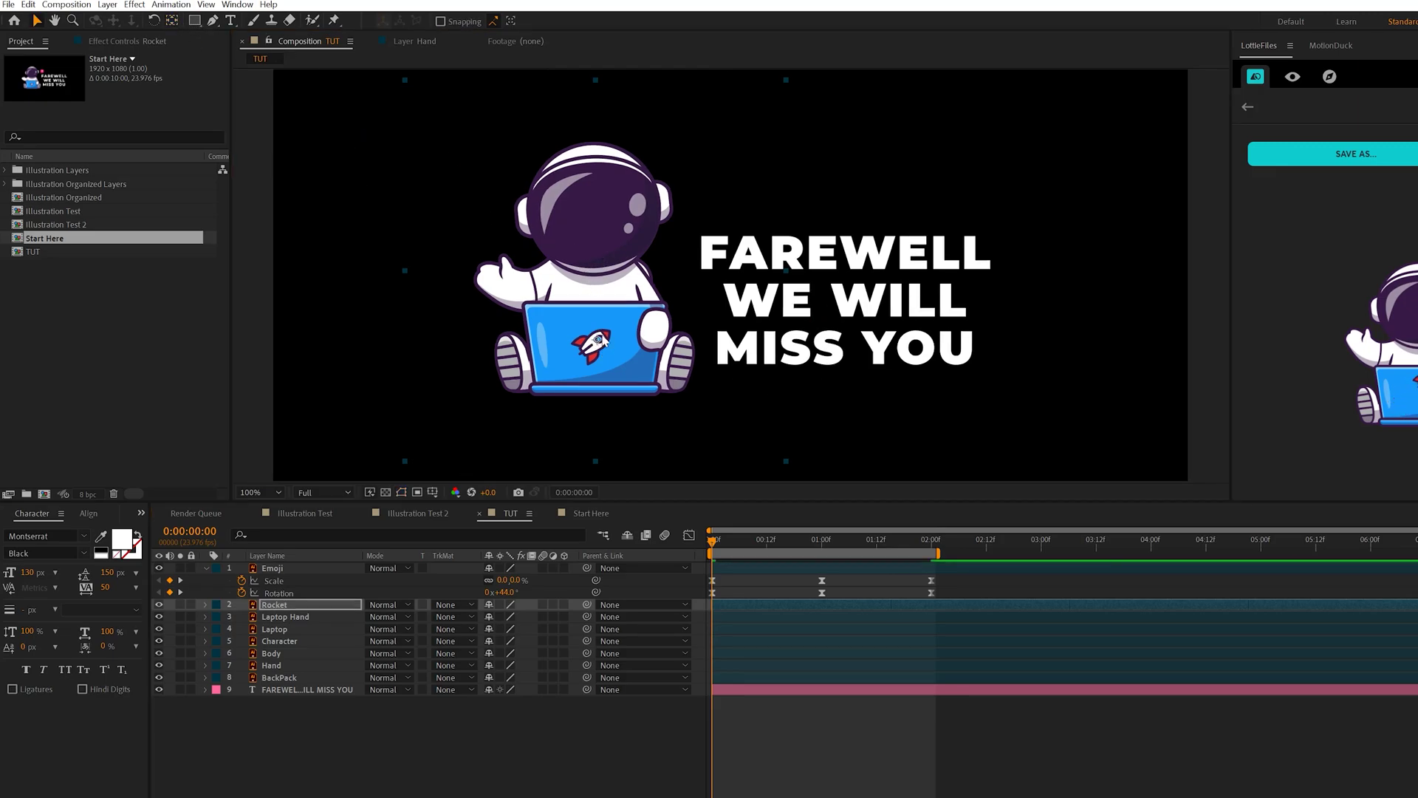
pyautogui.click(277, 603)
pyautogui.press('p')
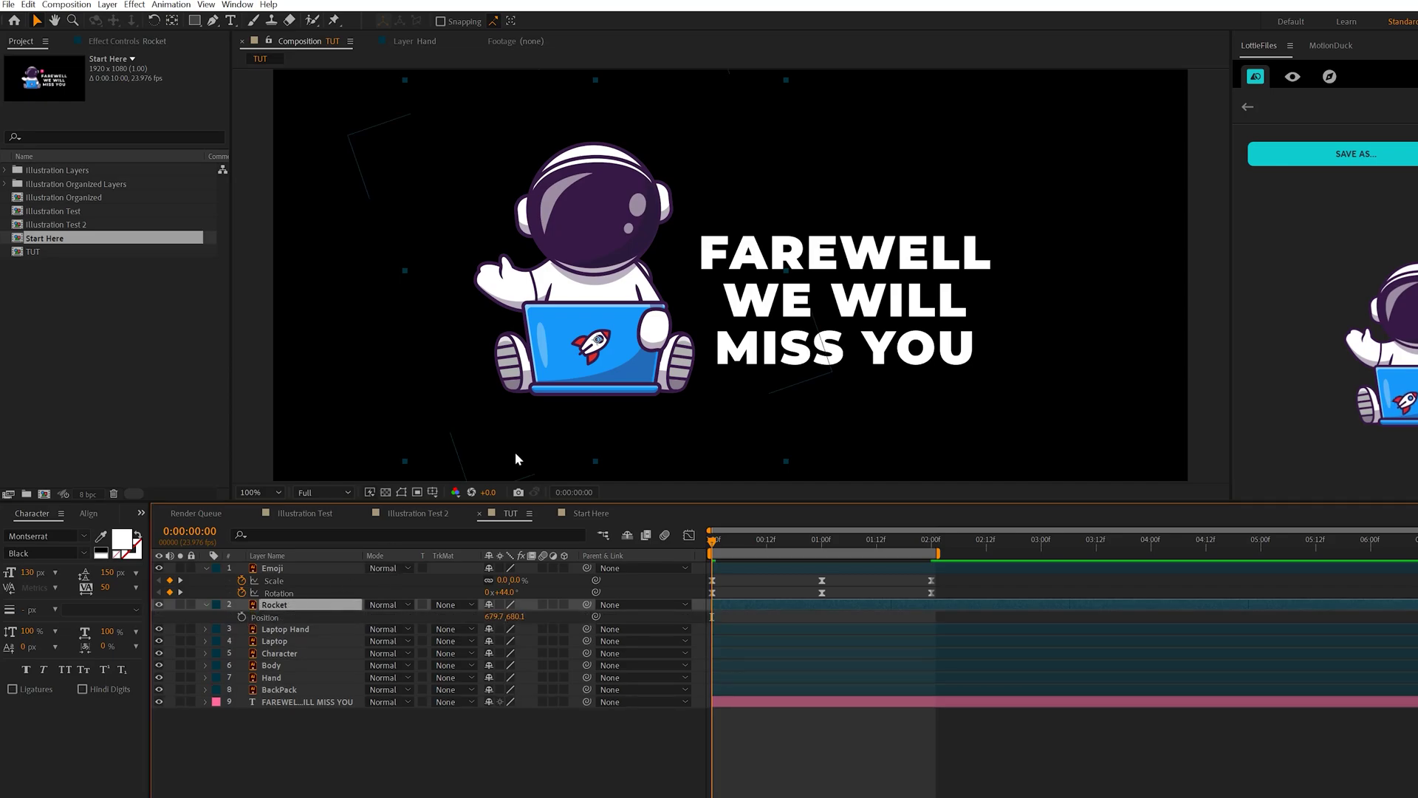
pyautogui.moveTo(582, 349); pyautogui.dragTo(559, 367)
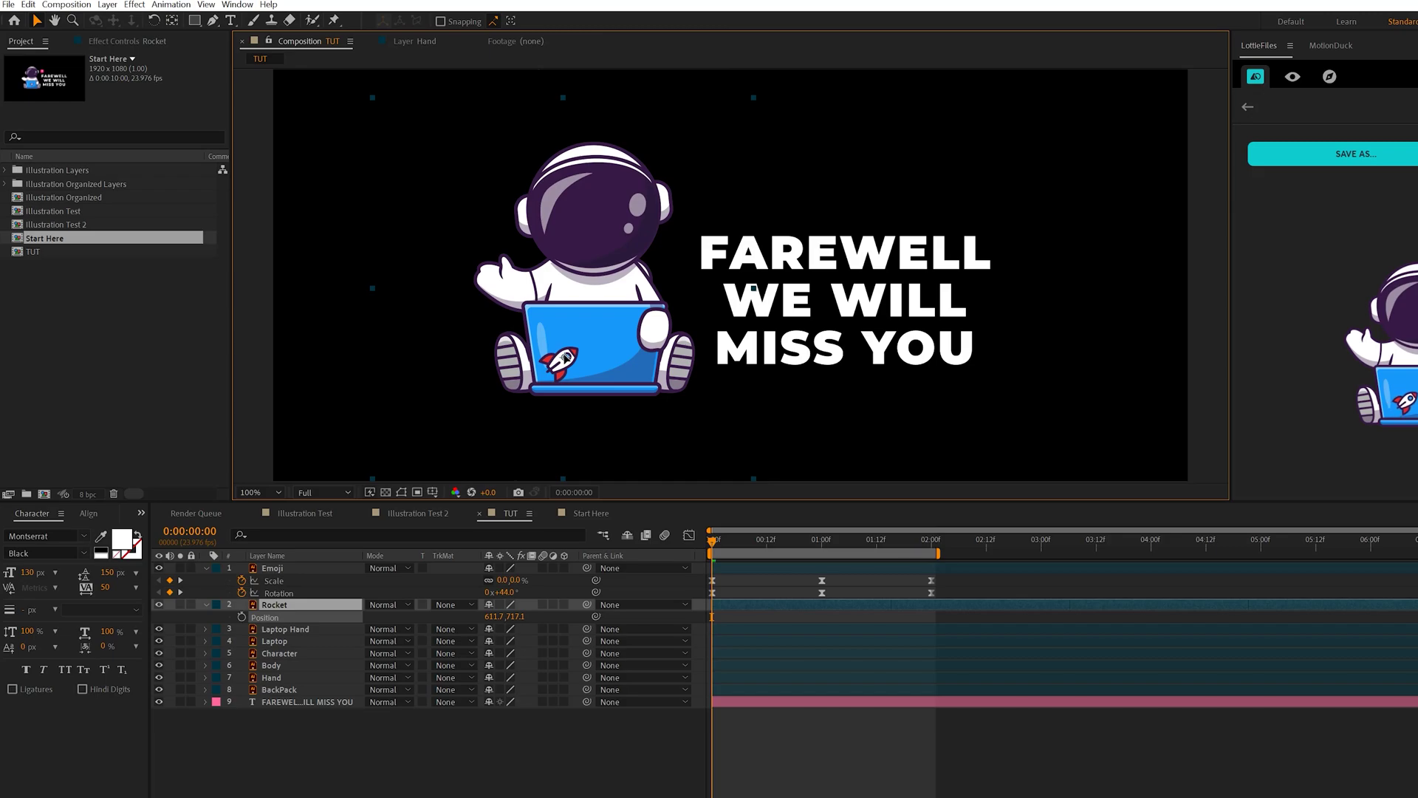
# - Keyframe the rocket's Position moving up-right by 1 second along a curved motion path
pyautogui.click(241, 617)
pyautogui.click(820, 539)
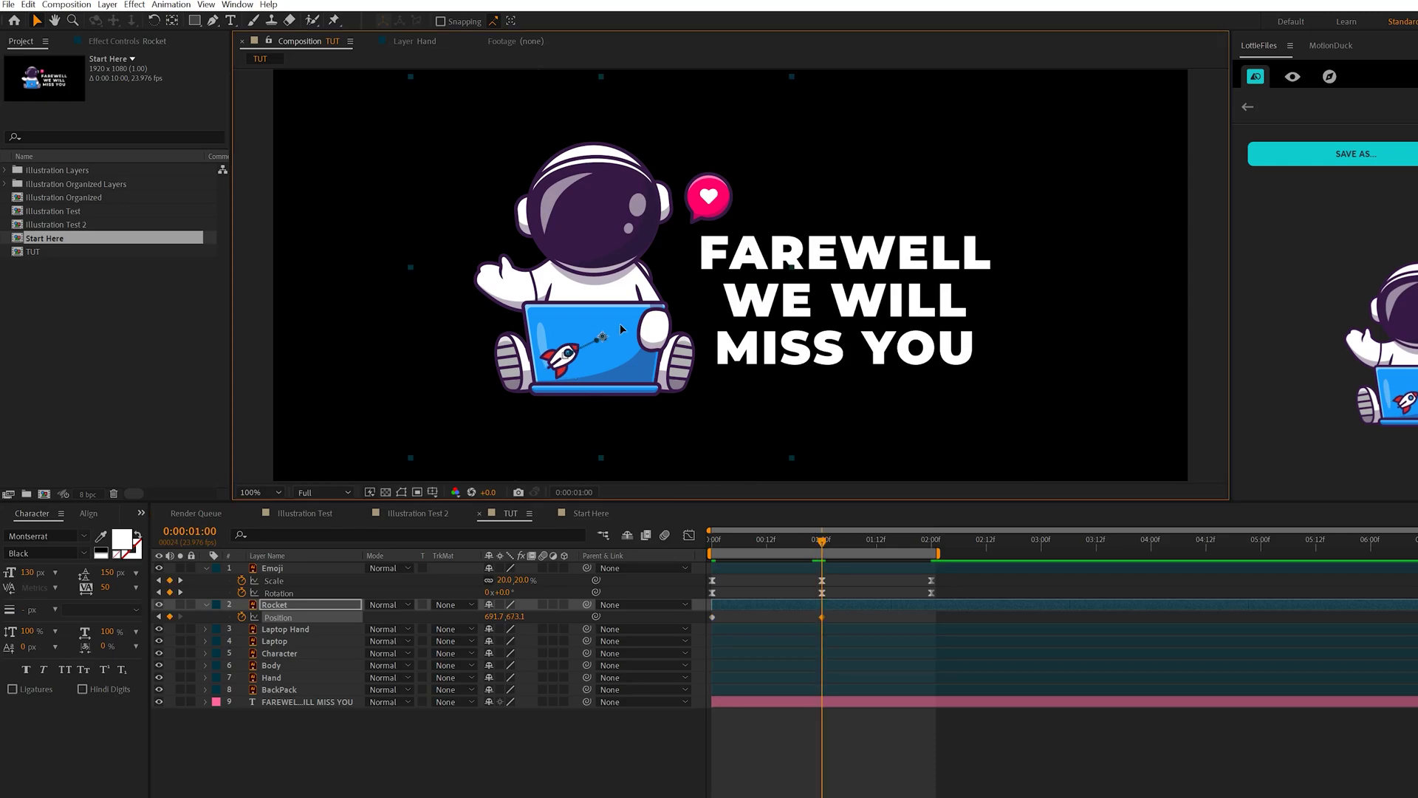
pyautogui.moveTo(565, 355); pyautogui.dragTo(626, 326)
pyautogui.scroll(4, 618, 320)
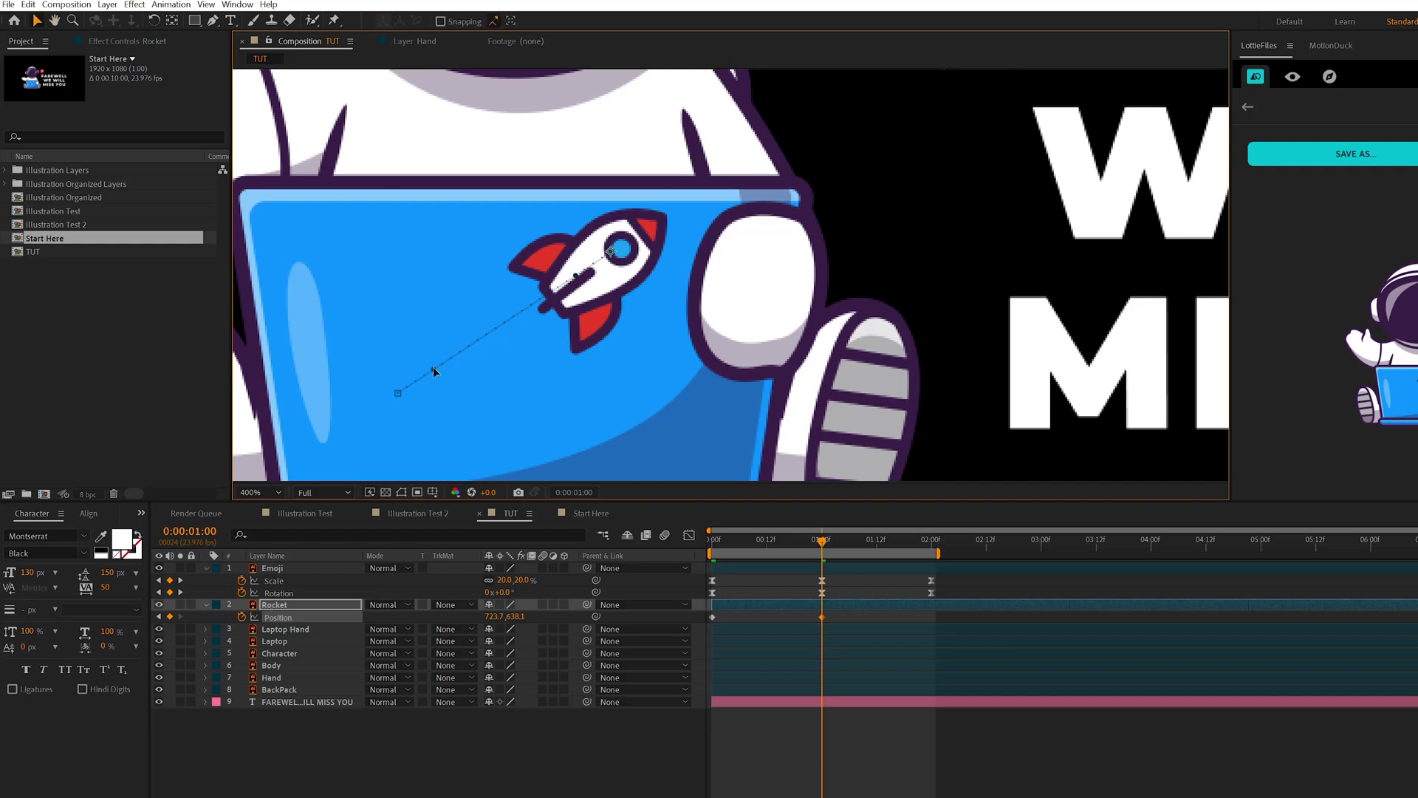
pyautogui.moveTo(433, 370); pyautogui.dragTo(493, 378)
pyautogui.scroll(-2, 671, 458)
# - Preview the rocket animation from the start
pyautogui.moveTo(818, 541); pyautogui.dragTo(546, 650)
pyautogui.click(557, 760)
pyautogui.press('space')
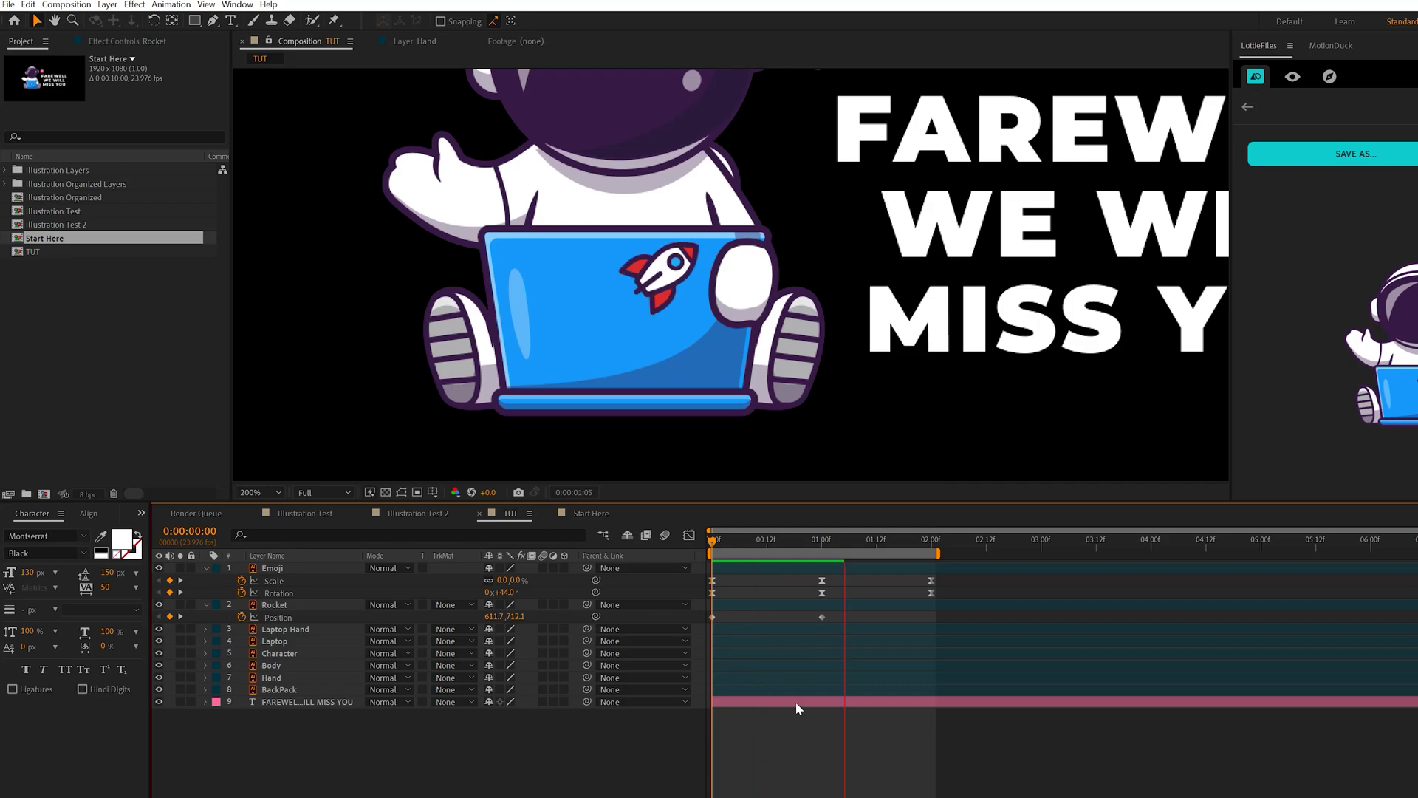
pyautogui.press('space')
# - Apply Easy Ease to the rocket's Position keyframes, check the speed graph, and preview
pyautogui.click(822, 541)
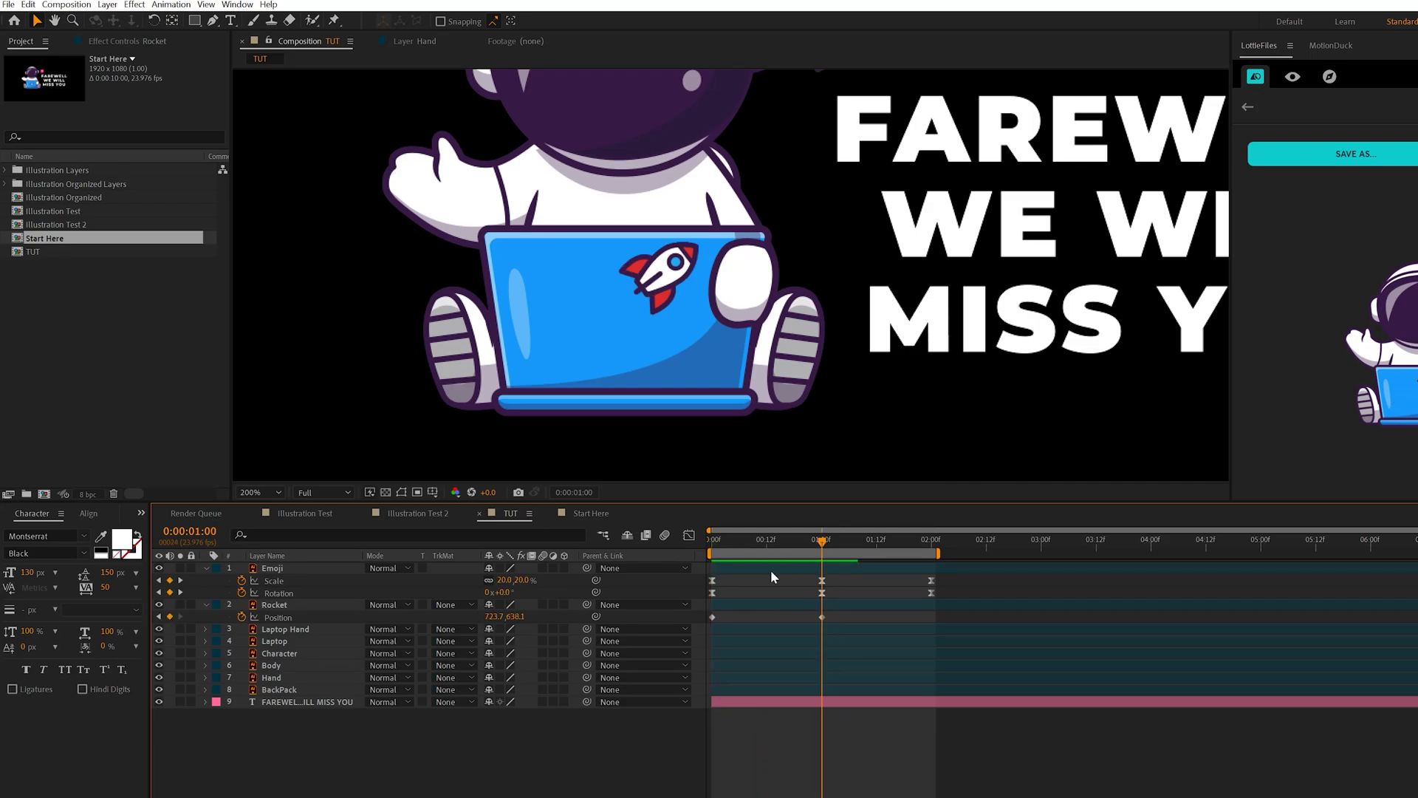
pyautogui.moveTo(728, 615); pyautogui.dragTo(671, 621)
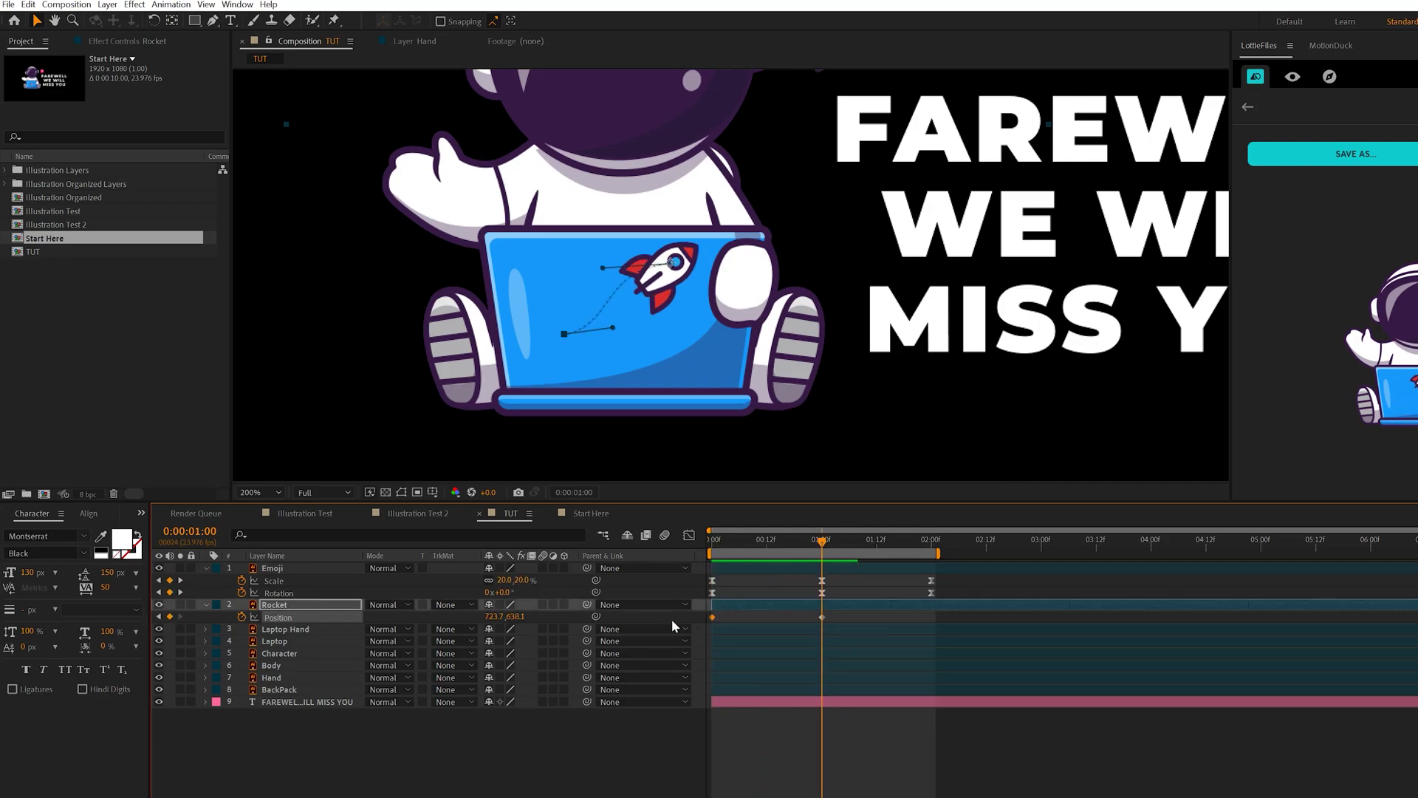
pyautogui.click(931, 542)
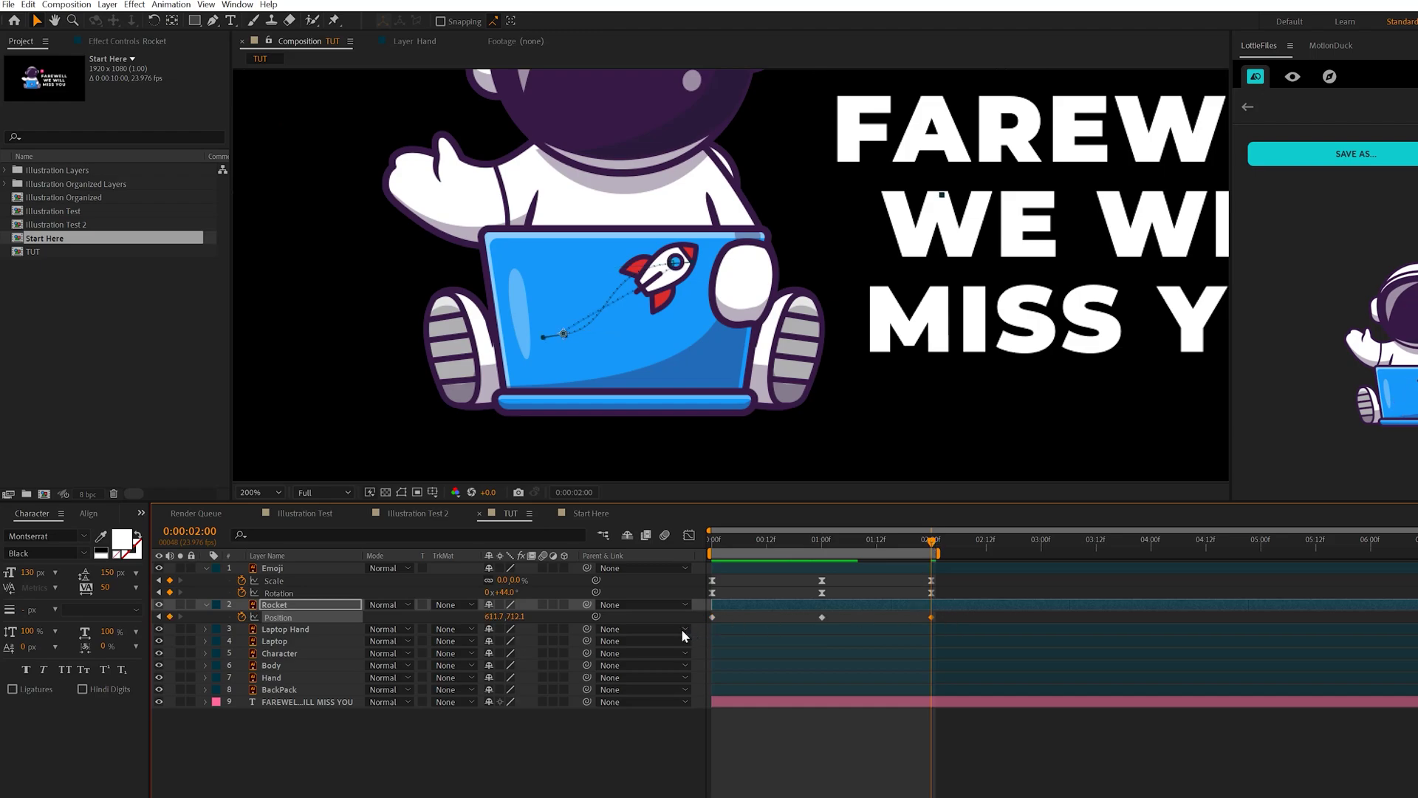
pyautogui.press('F9')
pyautogui.click(687, 538)
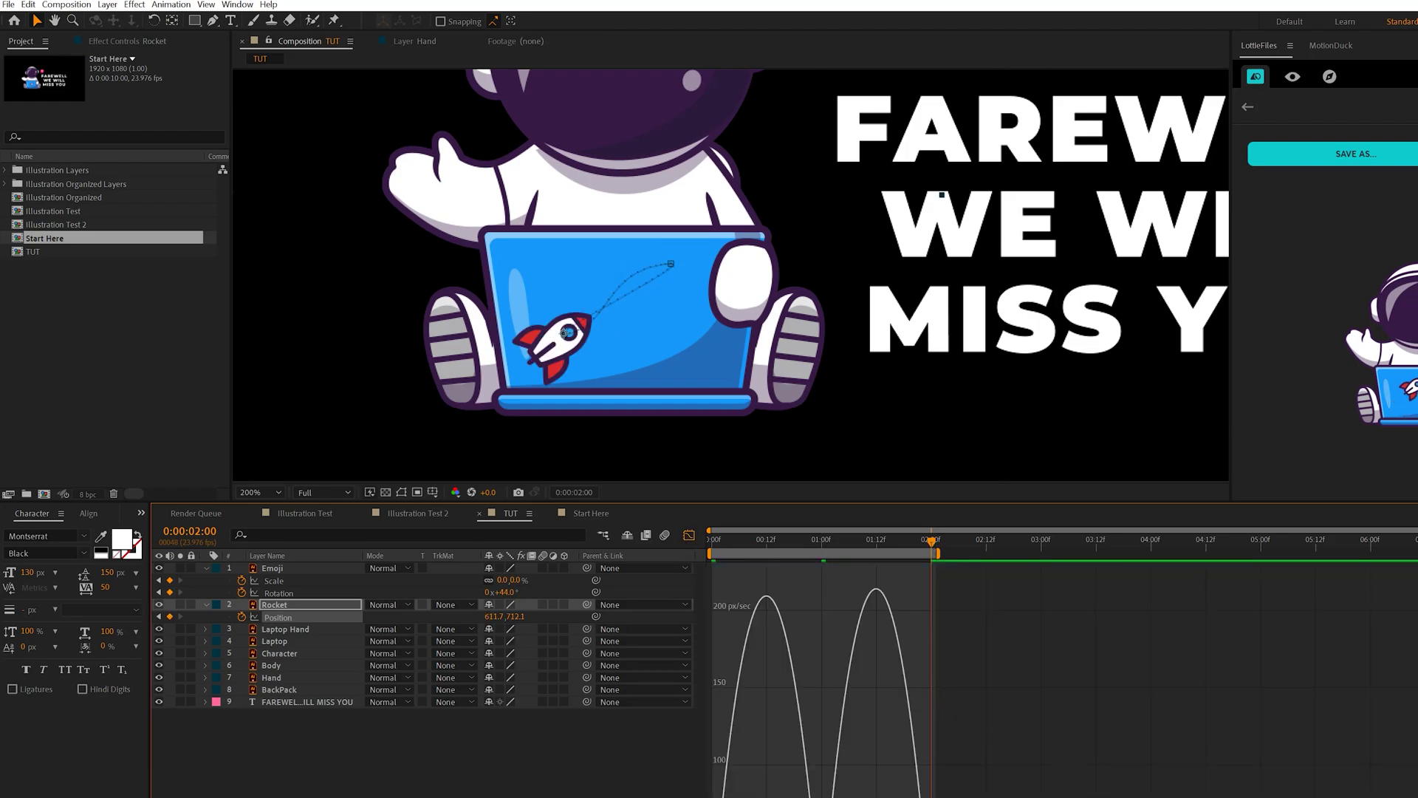
pyautogui.hotkey('shift', 'F3')
pyautogui.press('space')
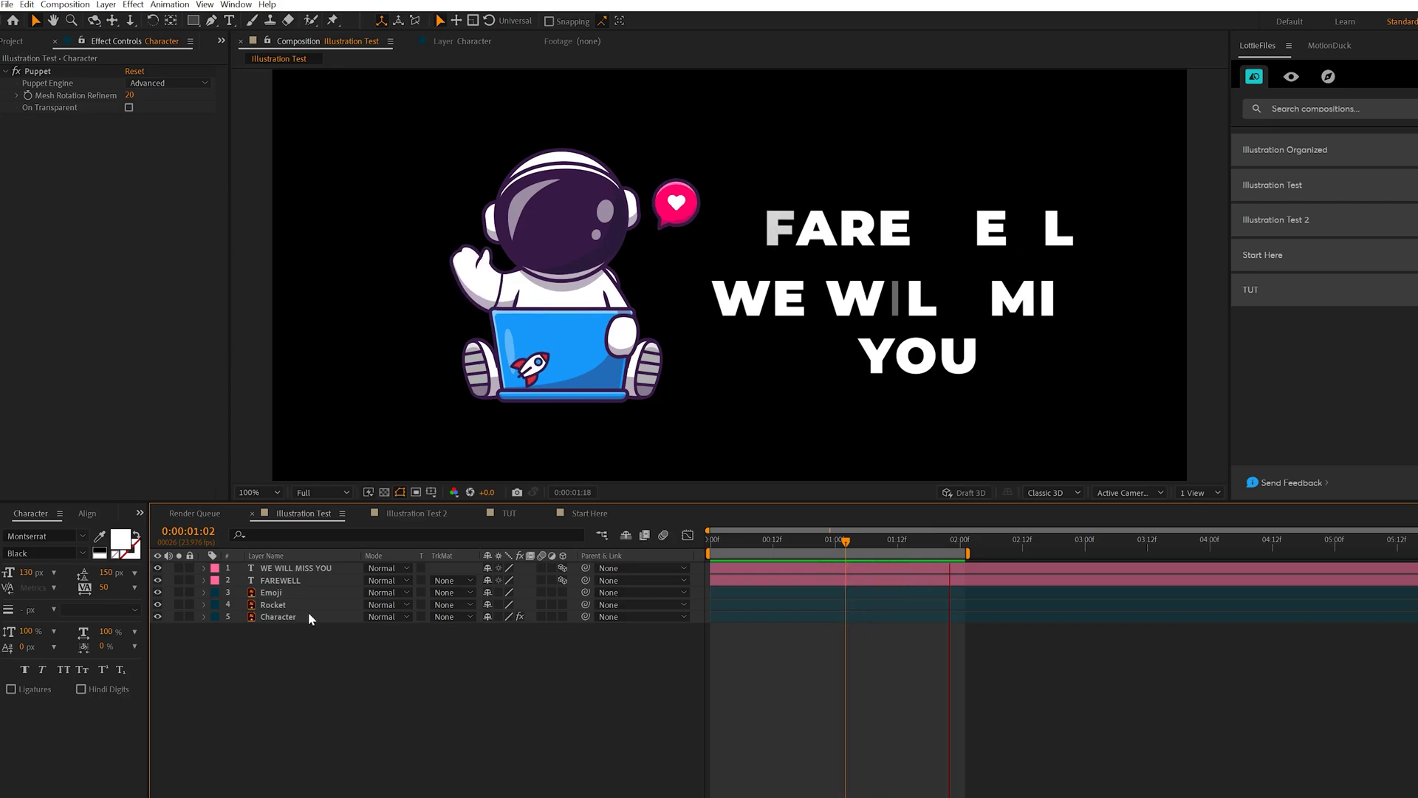
# - Select the Character layer and its Puppet effect, stopping playback at one second
pyautogui.click(272, 616)
pyautogui.click(38, 72)
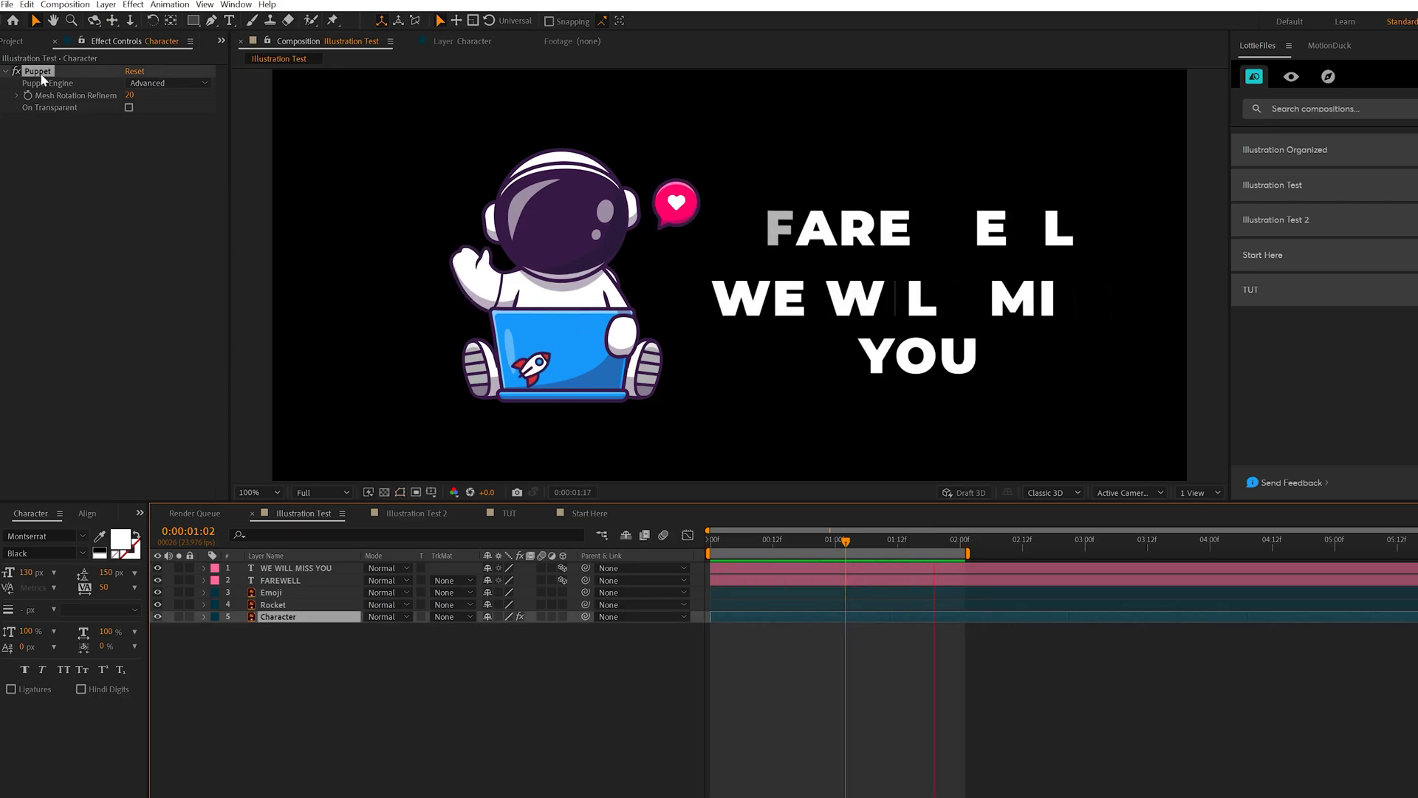
pyautogui.click(828, 549)
pyautogui.click(837, 546)
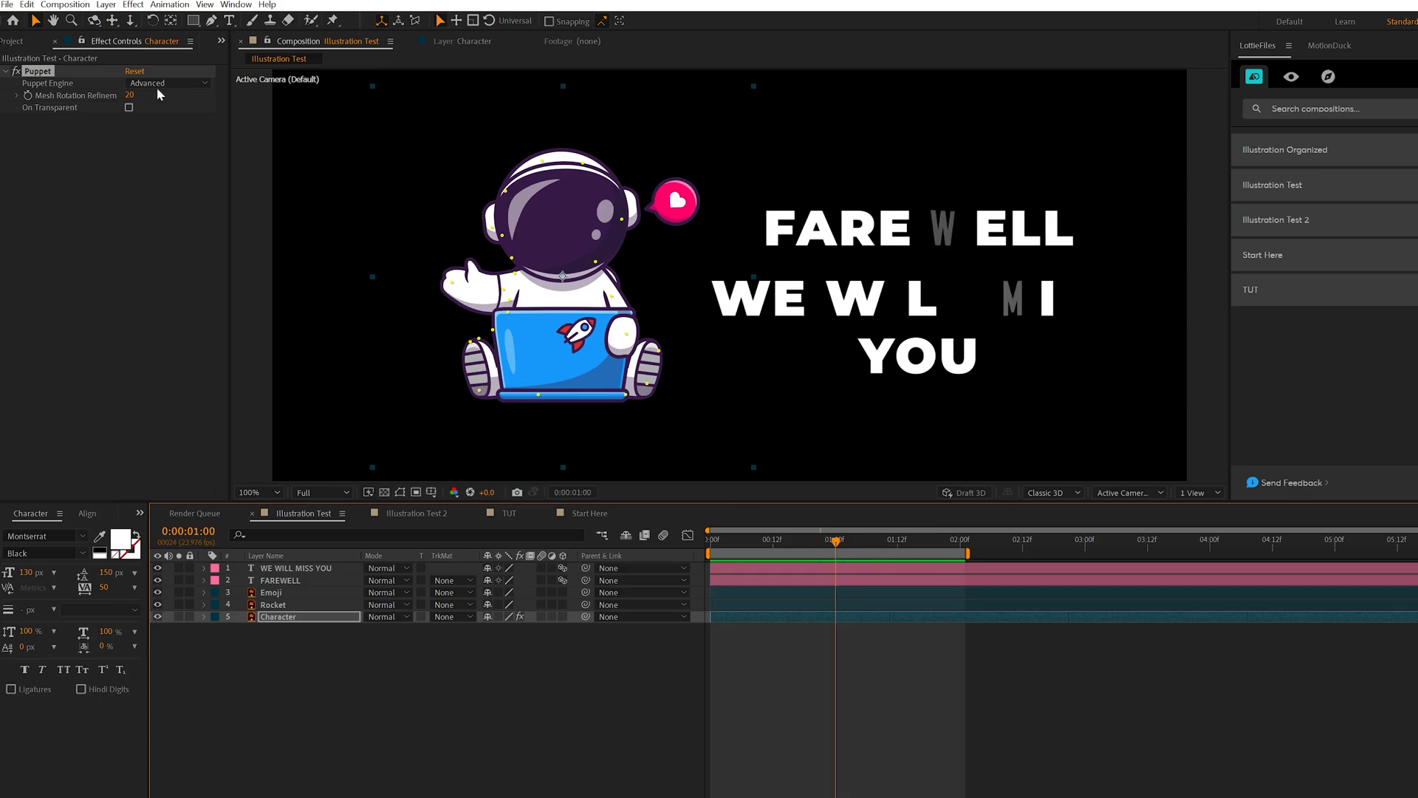
# - Preview the full Illustration Test animation, then return to the TUT composition
pyautogui.click(512, 760)
pyautogui.press('space')
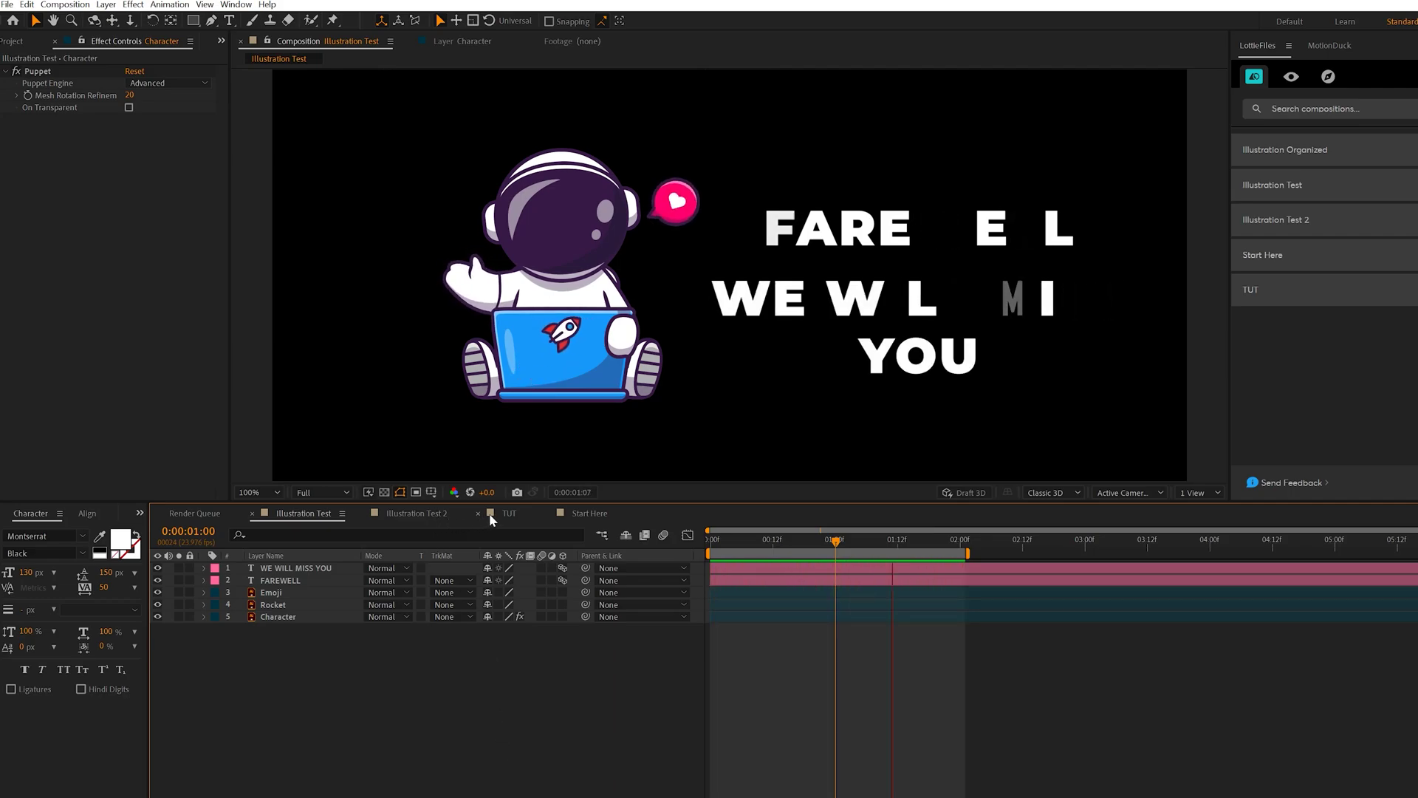
pyautogui.click(835, 542)
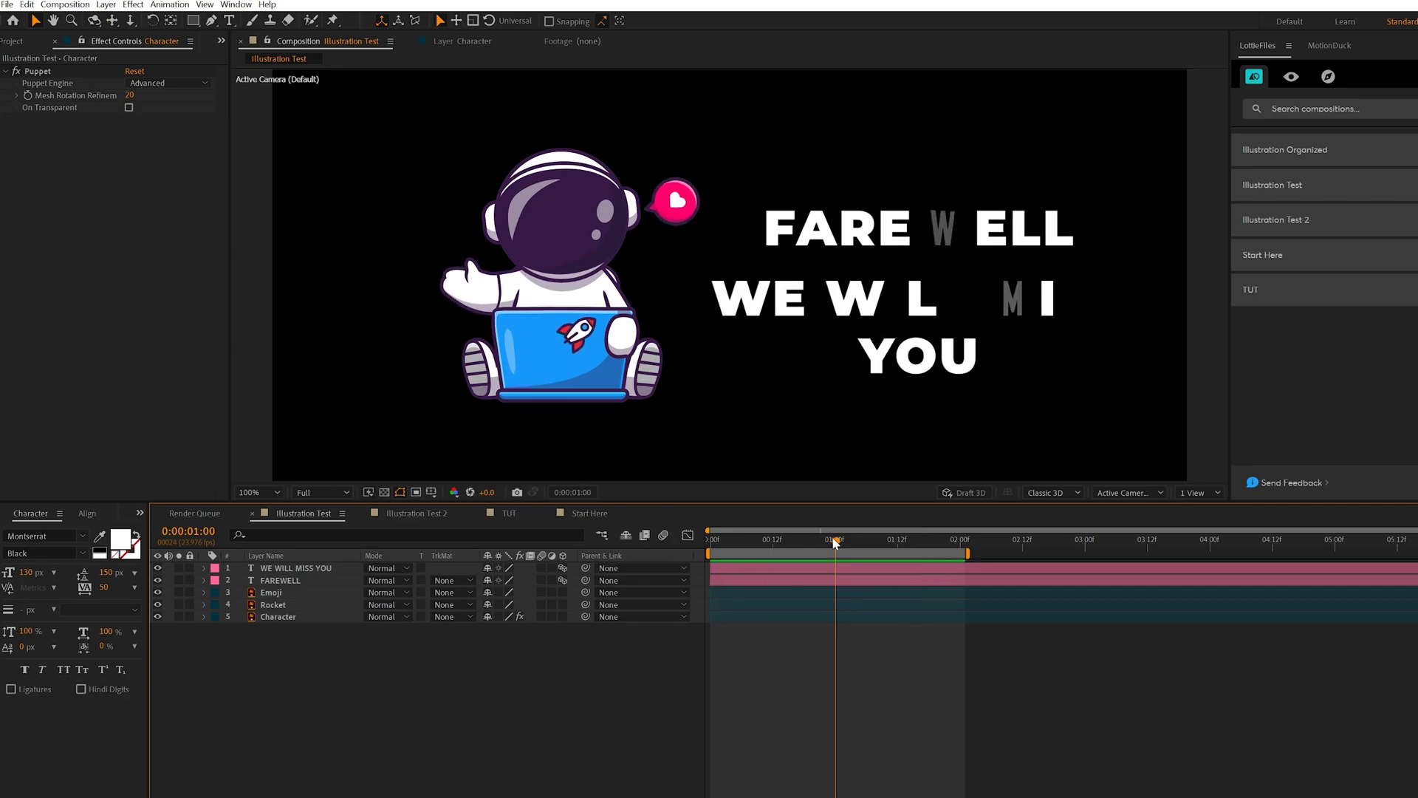
pyautogui.click(511, 512)
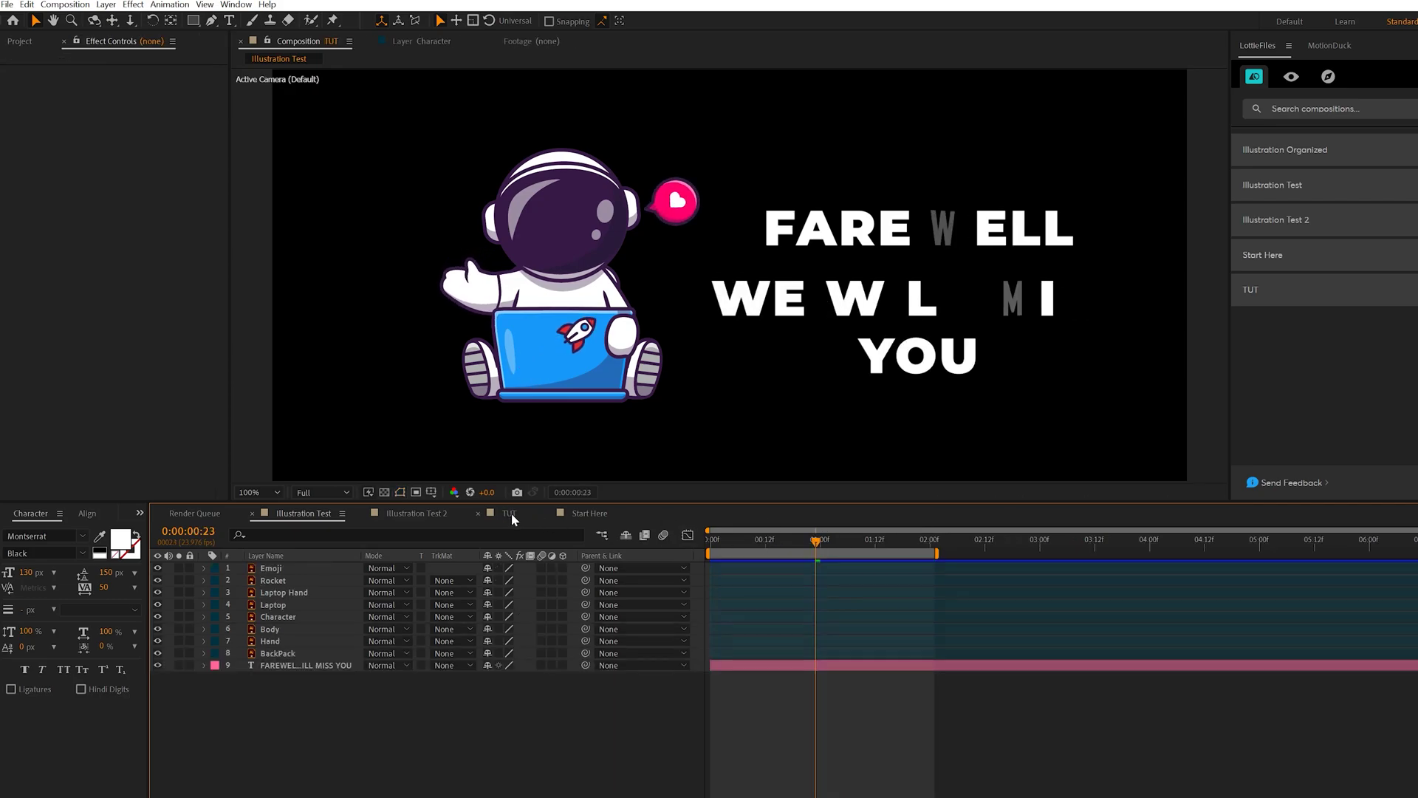
# - Convert the Hand layer into a Hand Outlines shape layer with Create Shapes from Vector Layer
pyautogui.click(262, 643)
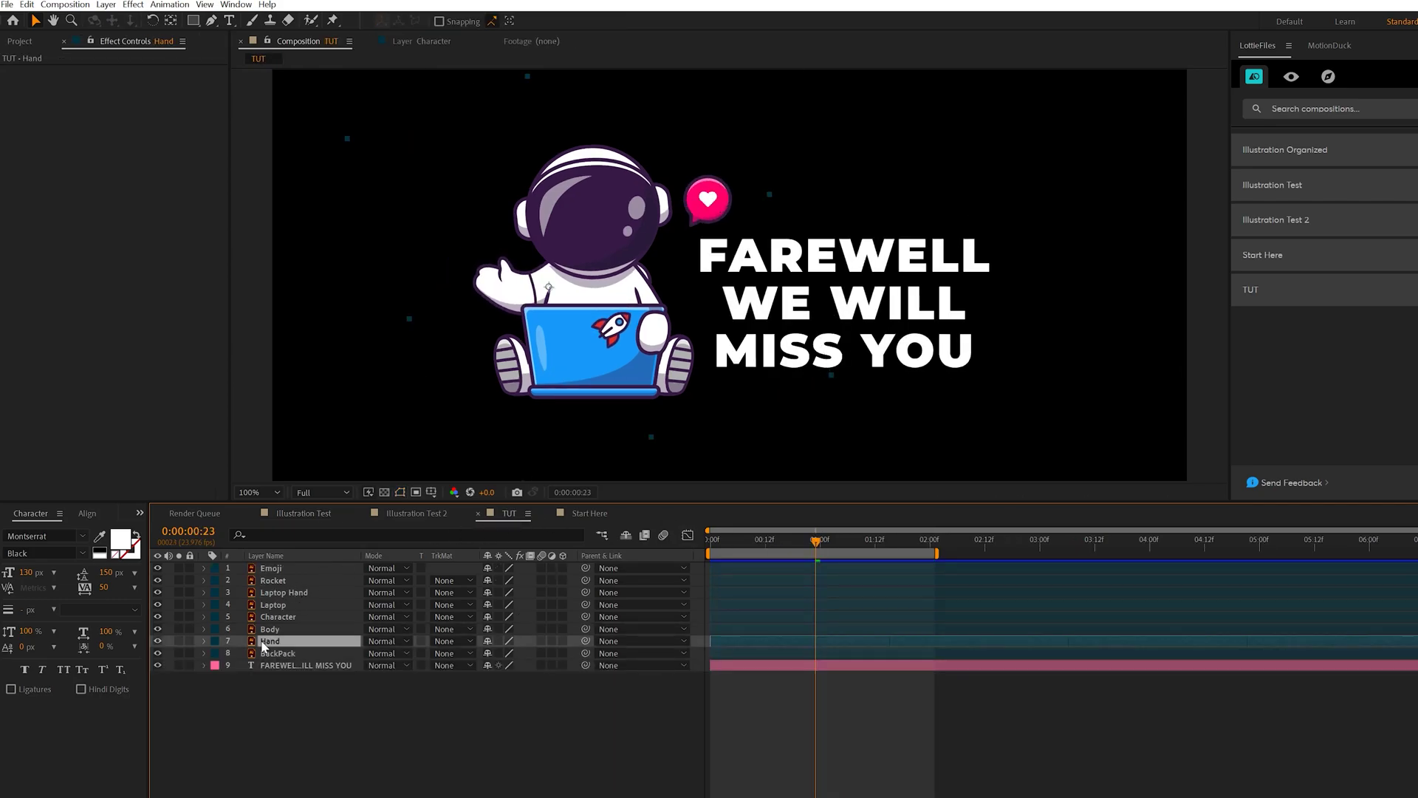
pyautogui.click(157, 642)
pyautogui.click(157, 641)
pyautogui.rightClick(286, 648)
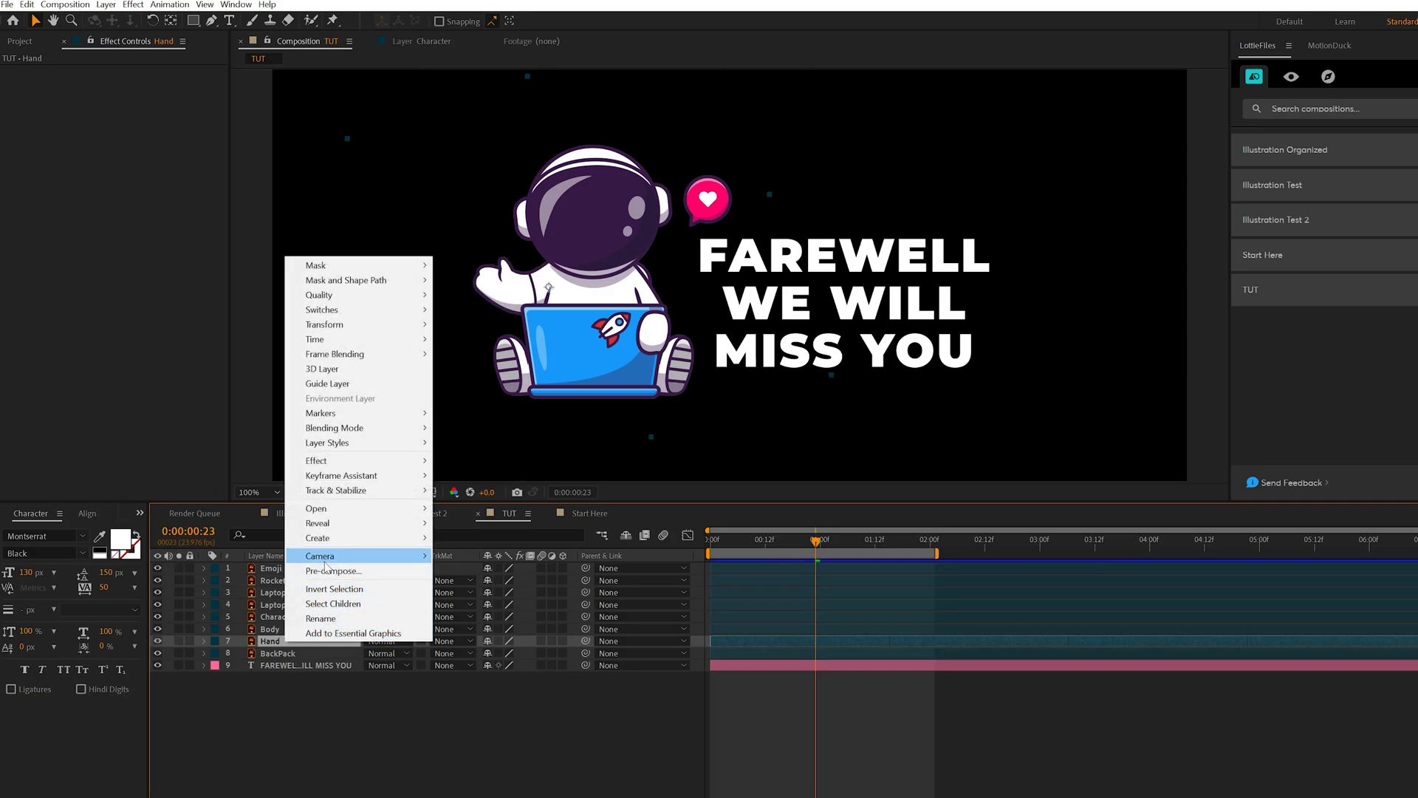
pyautogui.moveTo(328, 537)
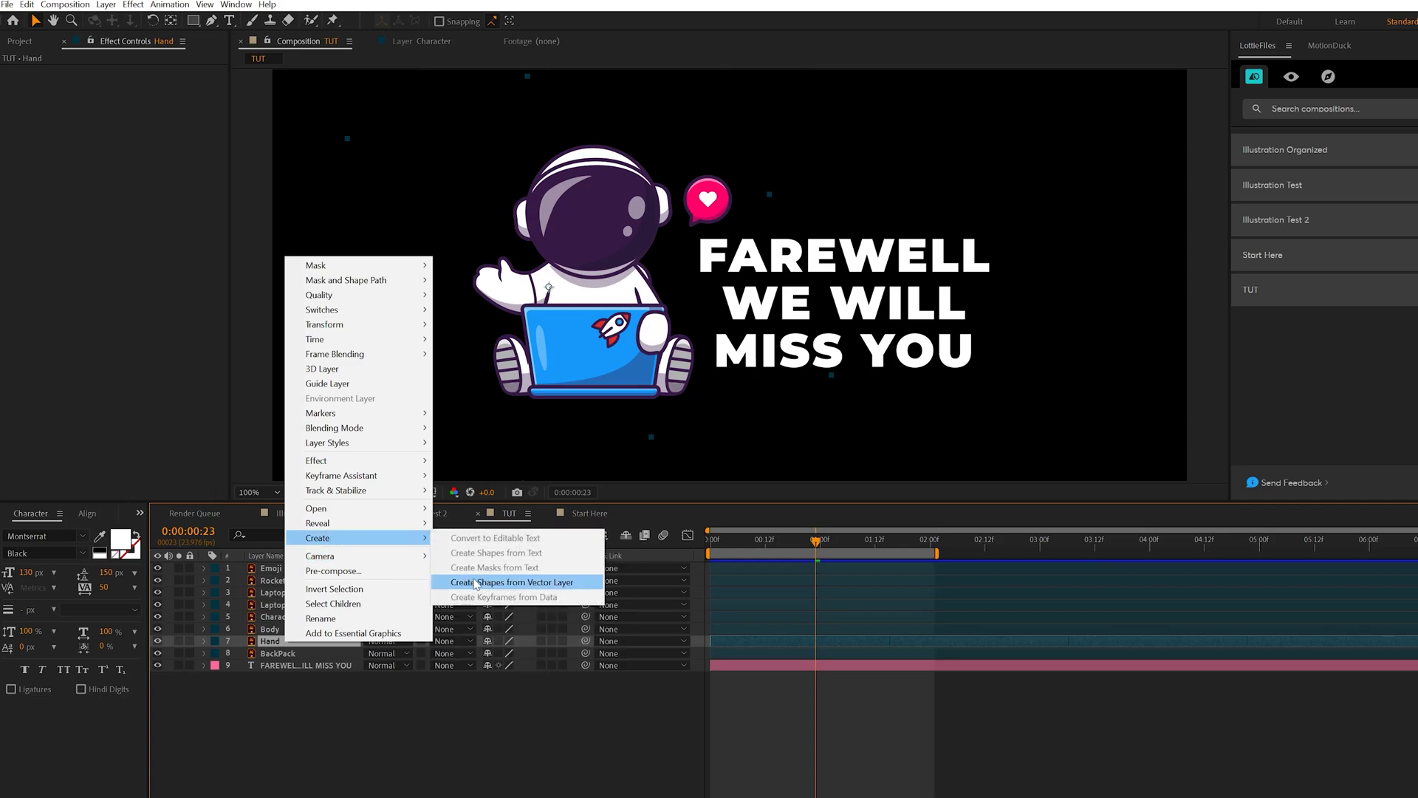
pyautogui.click(503, 579)
pyautogui.click(313, 643)
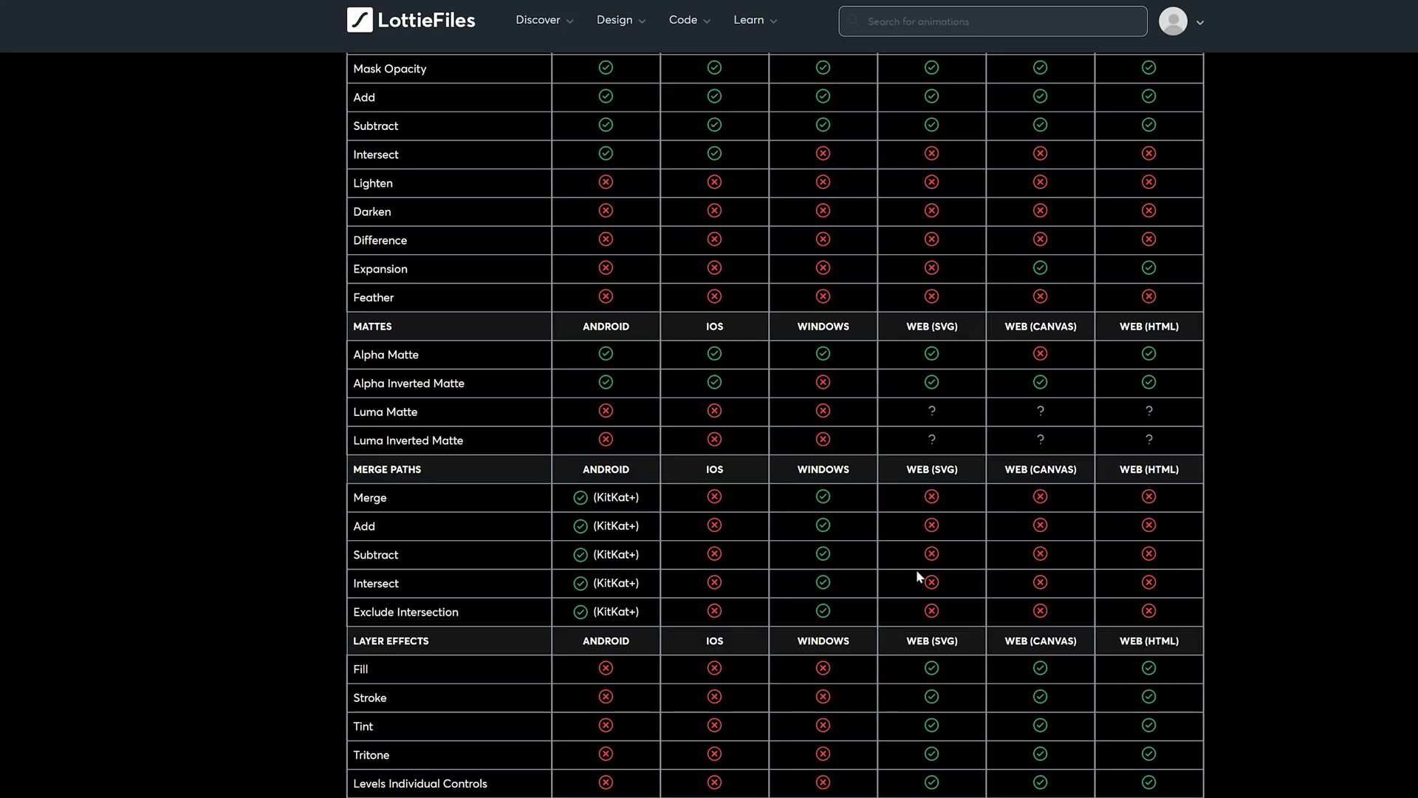
# - Scroll the LottieFiles table to the Masks, Mattes and Merge Paths sections
pyautogui.scroll(5, 547, 678)
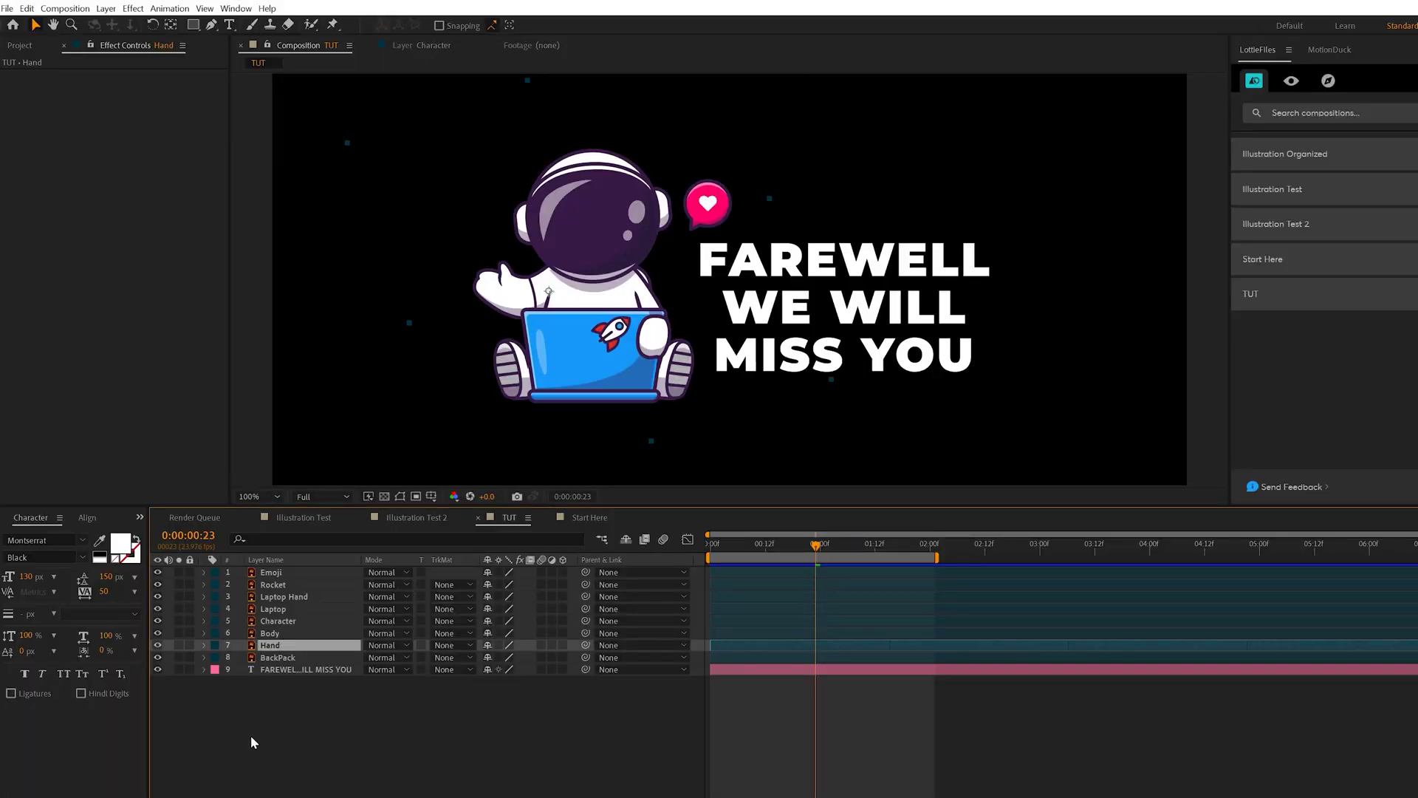
# - Draw a closed four-point Pen mask around the astronaut's raised waving arm on the Hand layer
pyautogui.press('Home')
pyautogui.scroll(1, 462, 266)
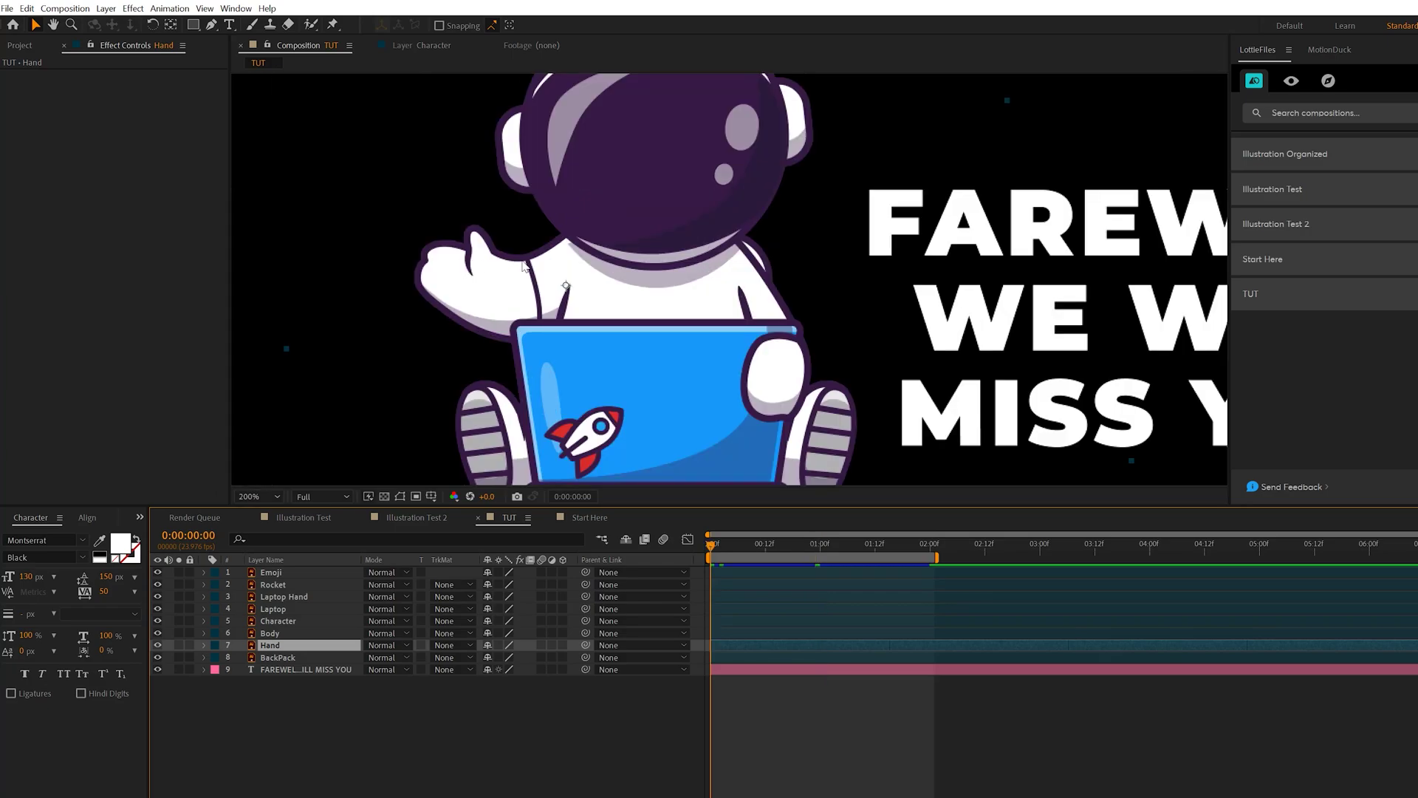
pyautogui.click(211, 26)
pyautogui.click(521, 247)
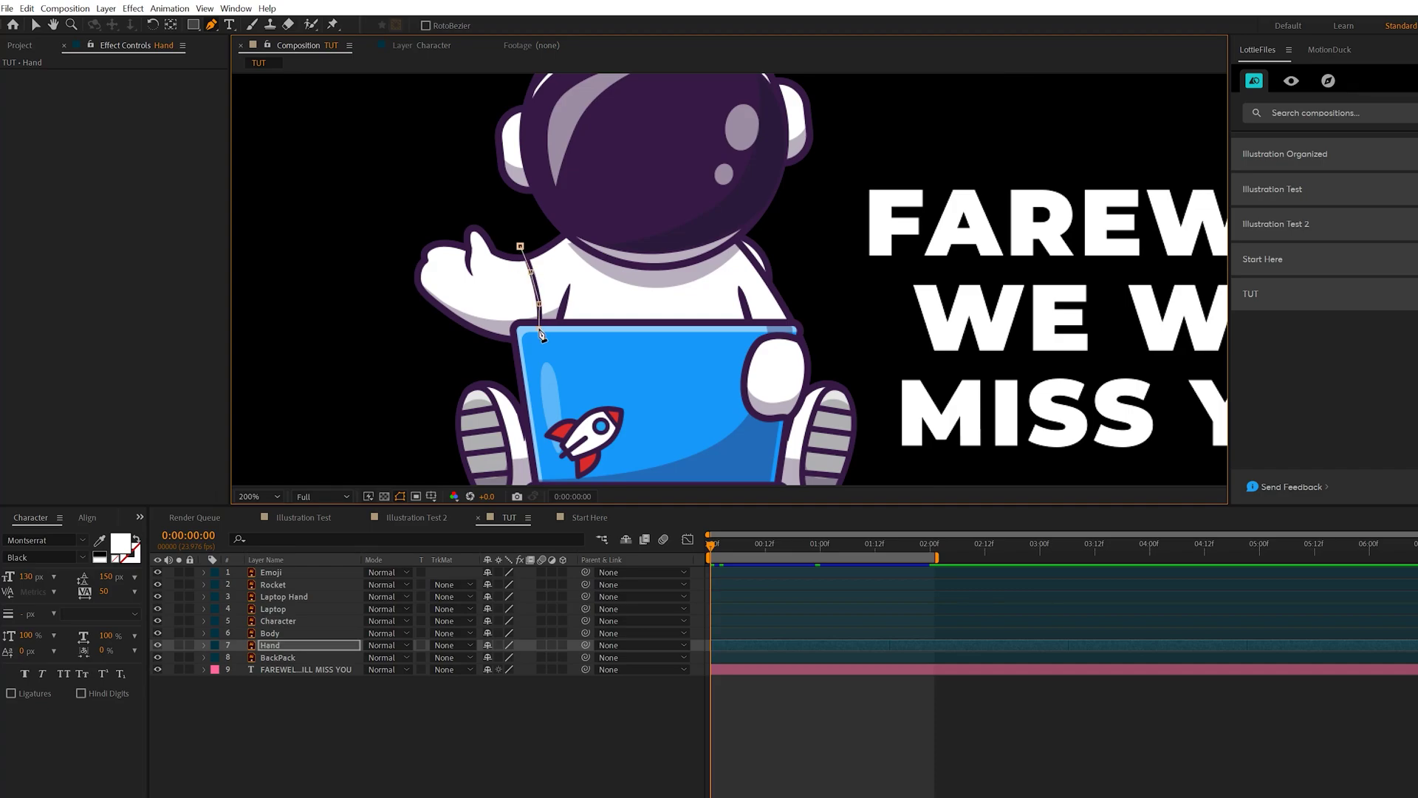
pyautogui.click(418, 347)
pyautogui.click(368, 276)
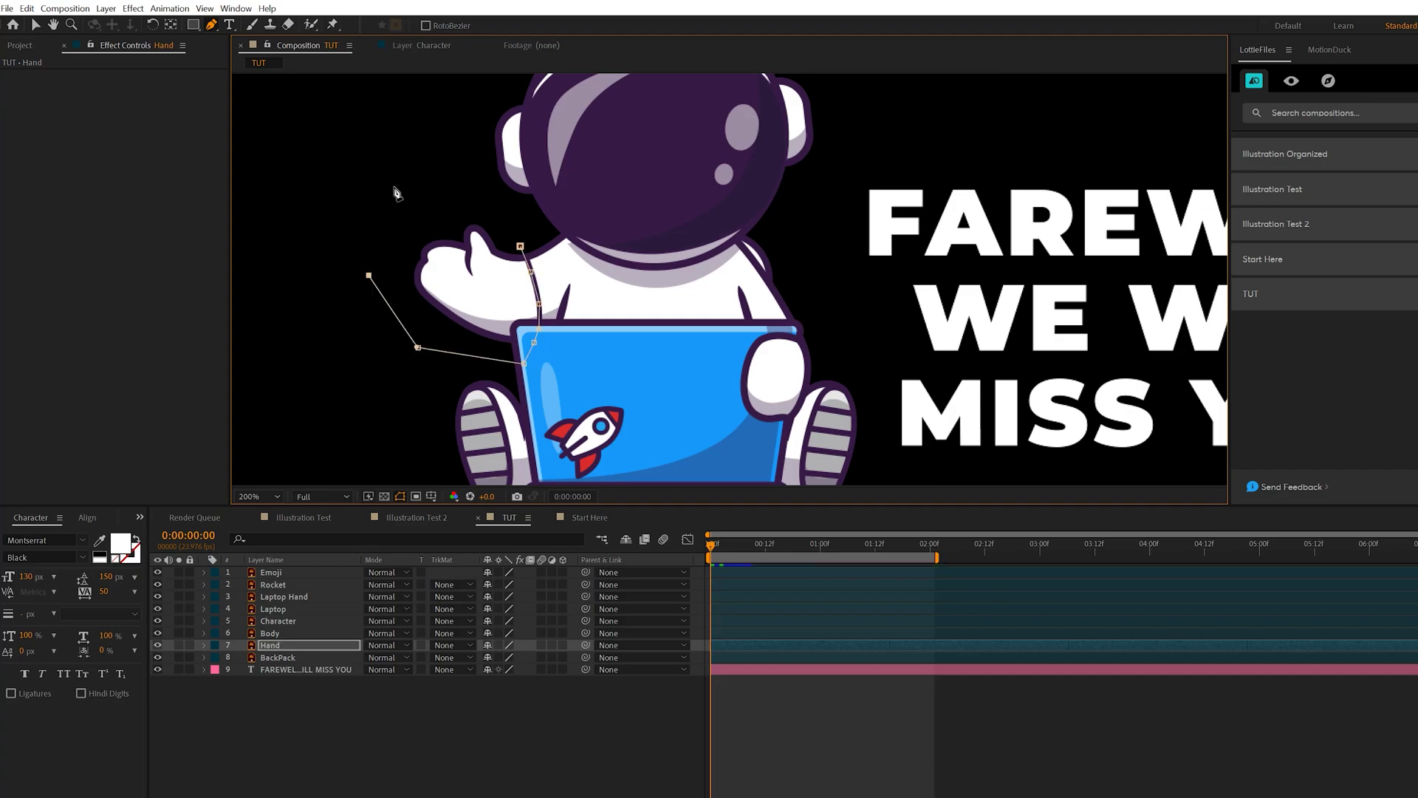
pyautogui.click(521, 246)
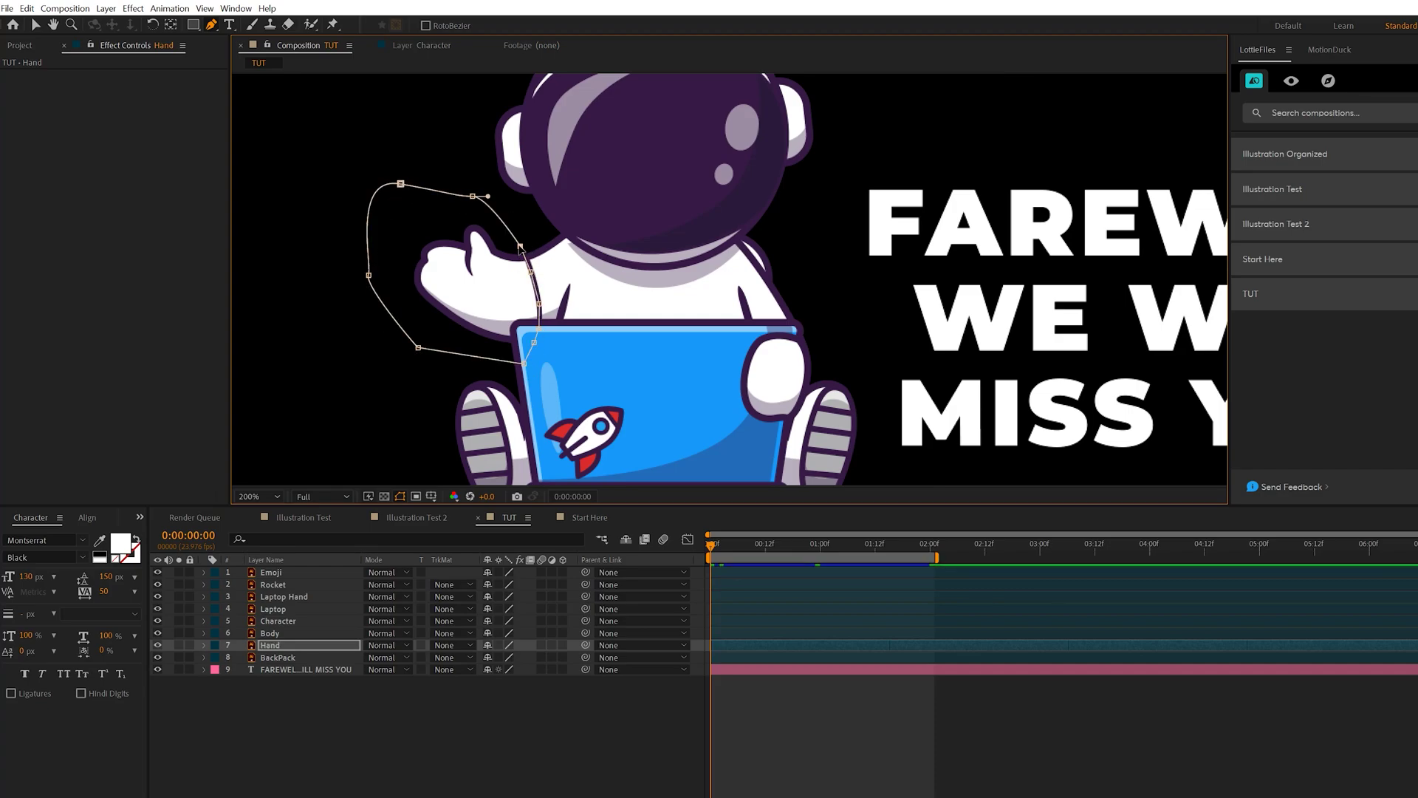
# - Duplicate Hand as Hand 2 beneath it and set its Mask 1 mode to Subtract
pyautogui.click(272, 651)
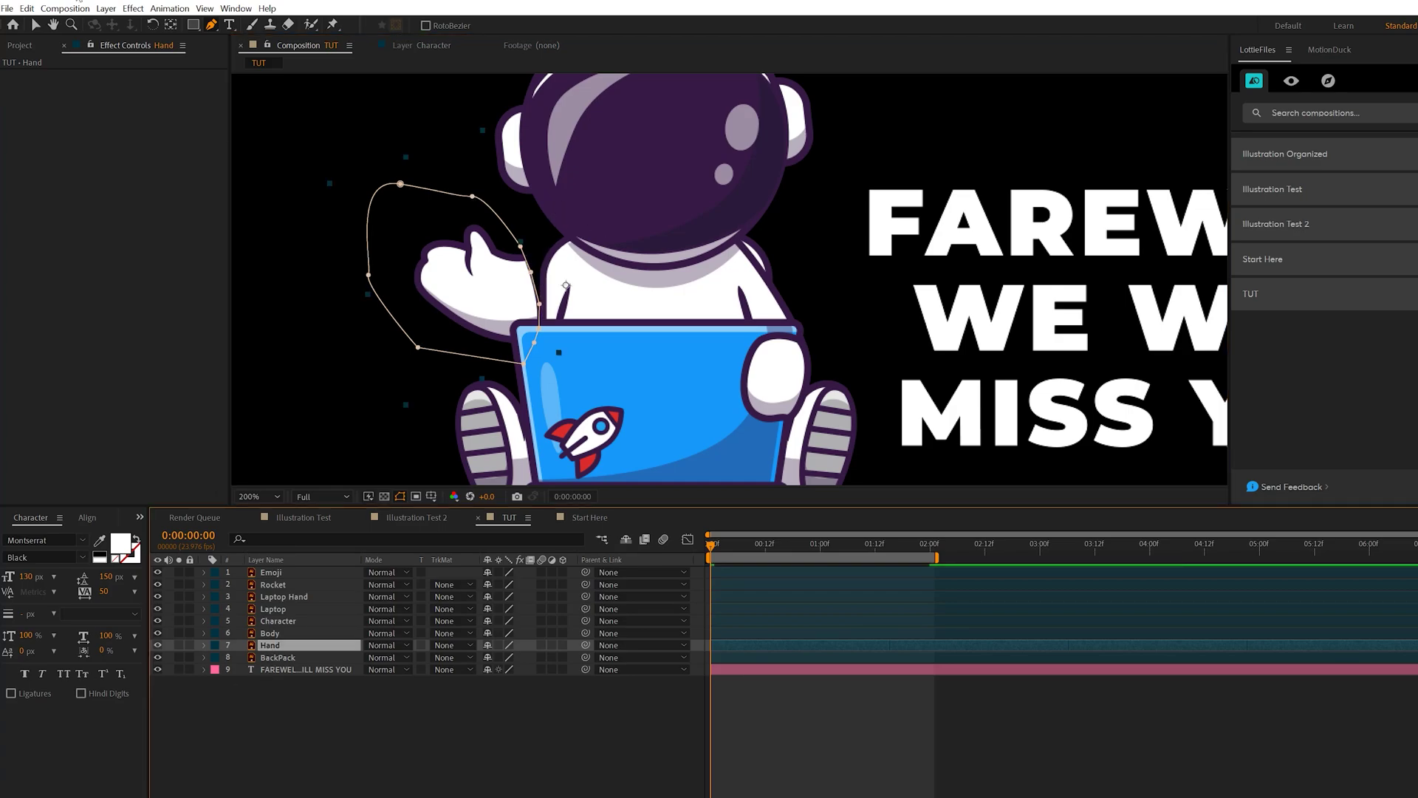
pyautogui.click(26, 8)
pyautogui.click(74, 178)
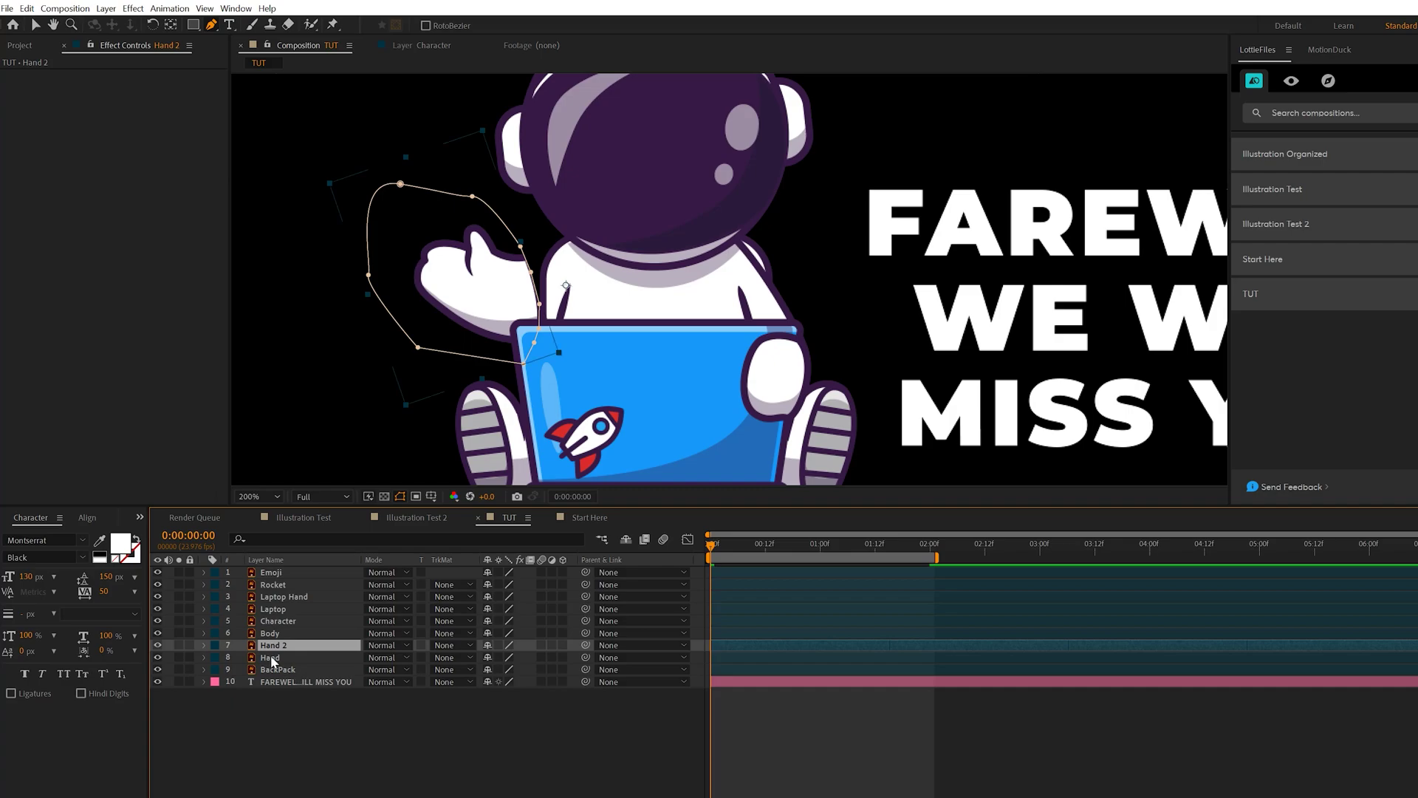
pyautogui.moveTo(273, 655); pyautogui.dragTo(285, 670)
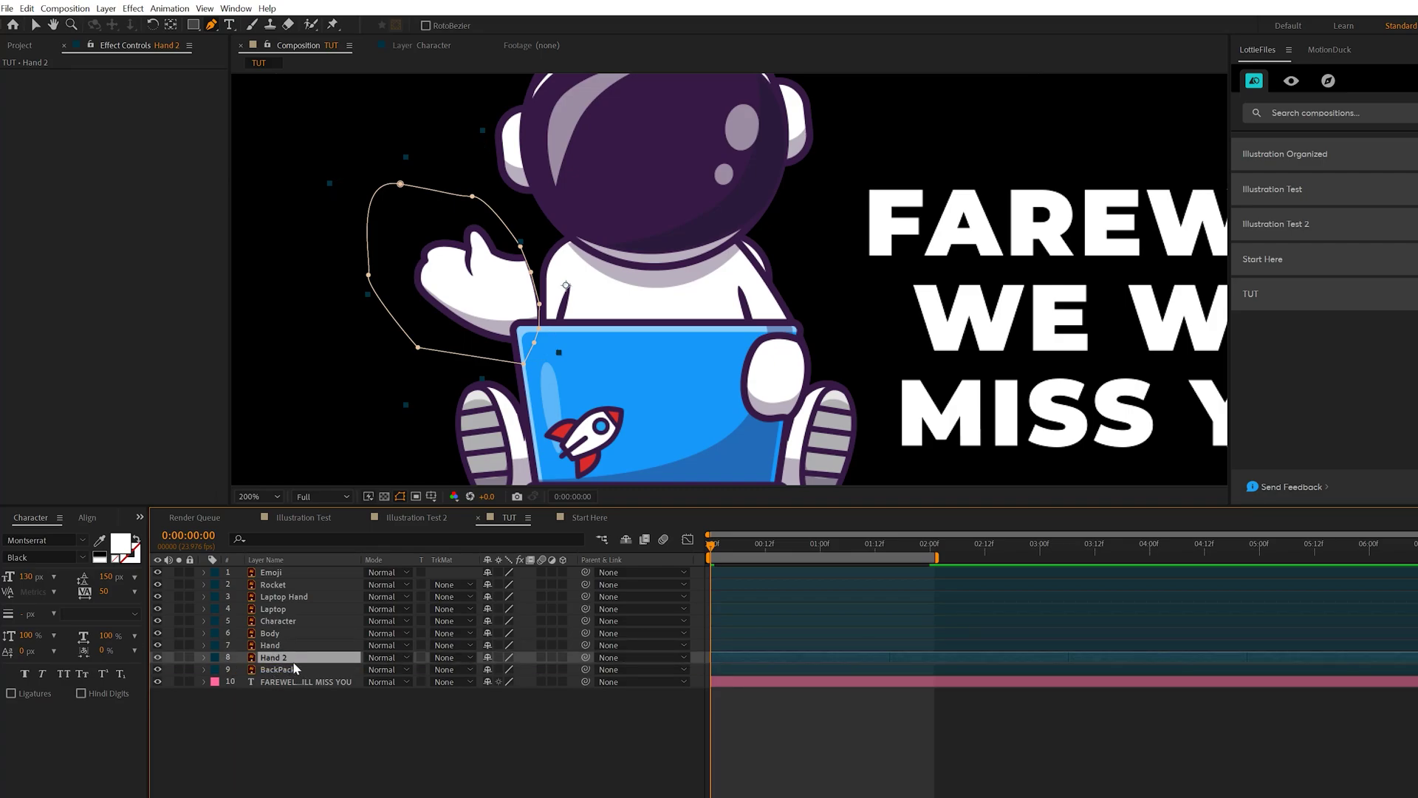
pyautogui.press('m')
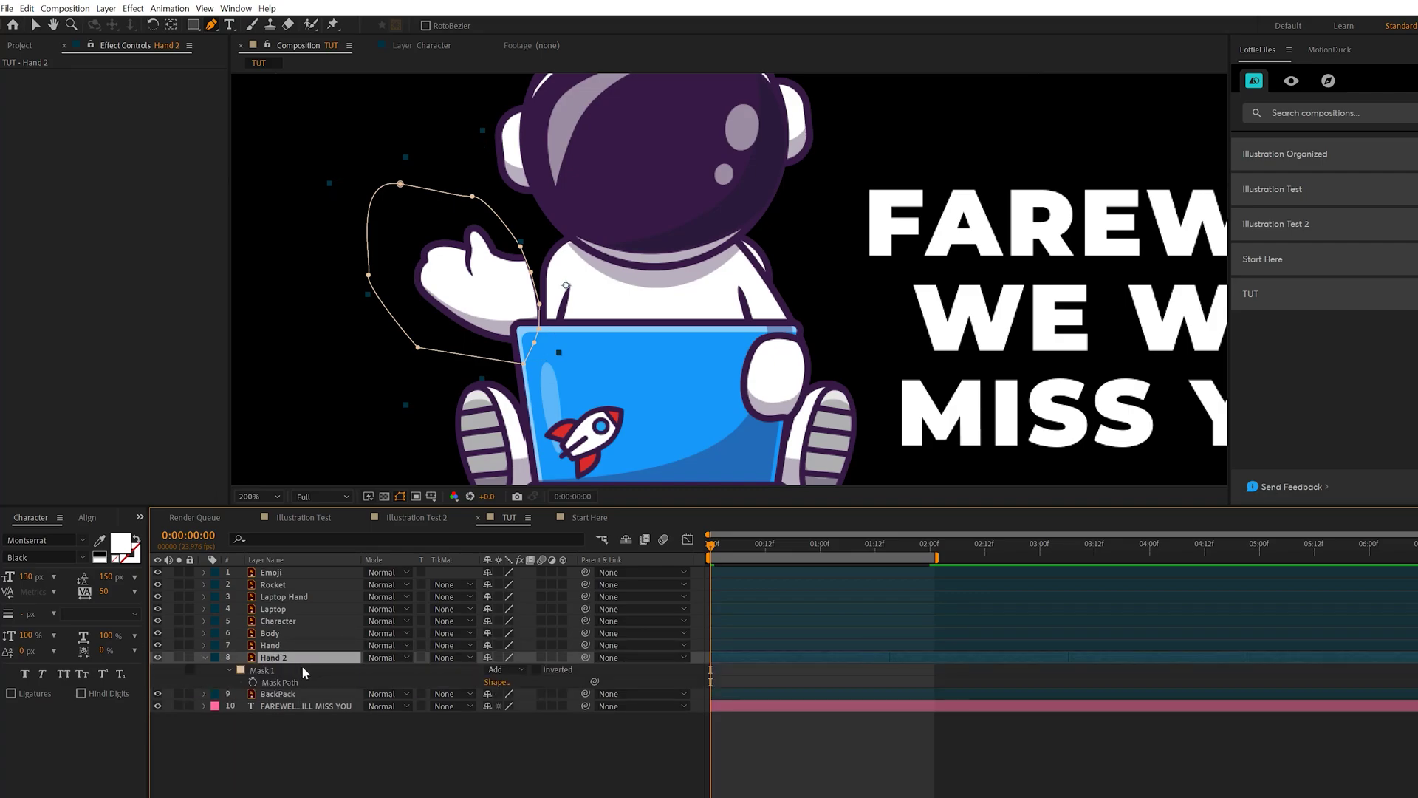
pyautogui.click(506, 671)
pyautogui.click(517, 713)
pyautogui.click(375, 737)
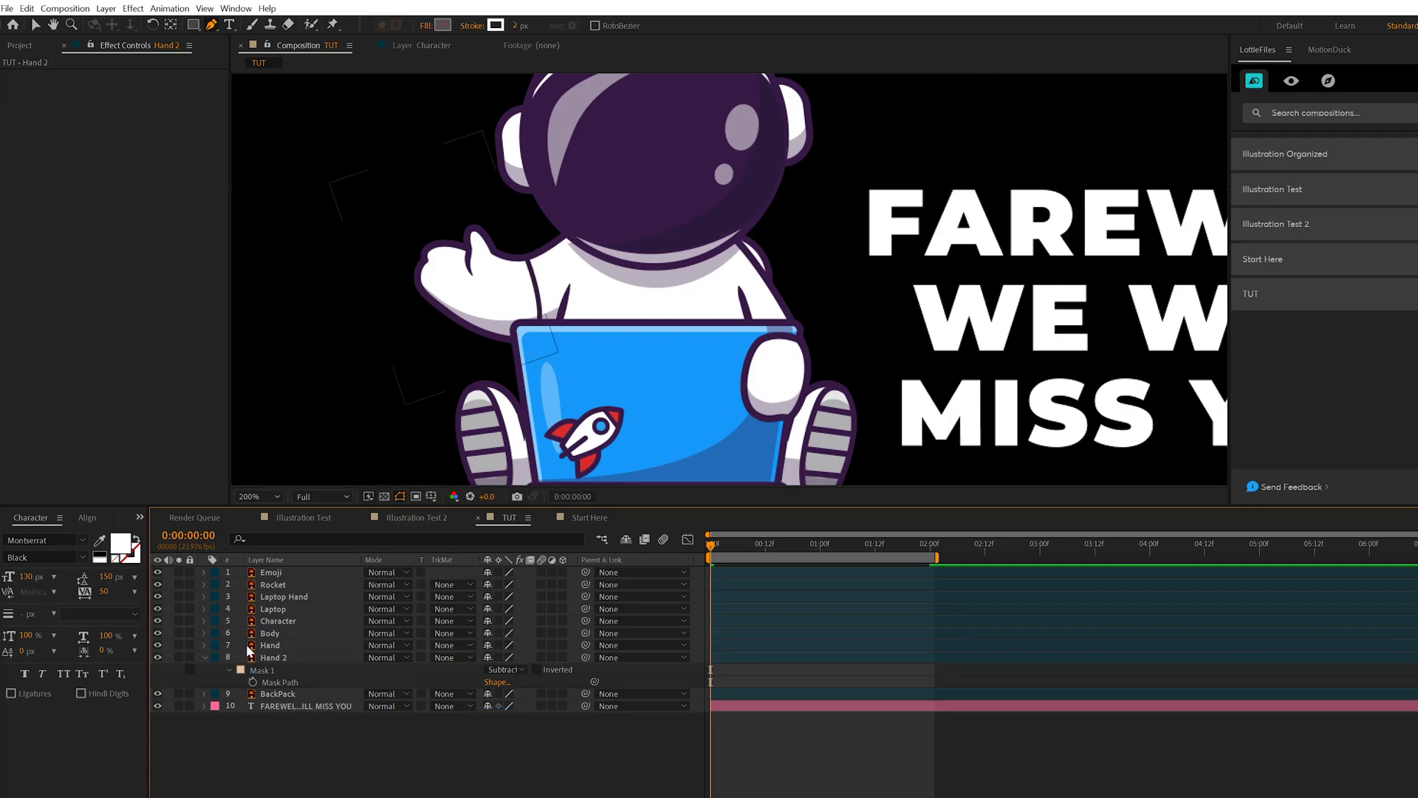
# - Pivot the Hand layer at the shoulder and keyframe its Rotation from 0 to 1 second into a wave
pyautogui.click(274, 645)
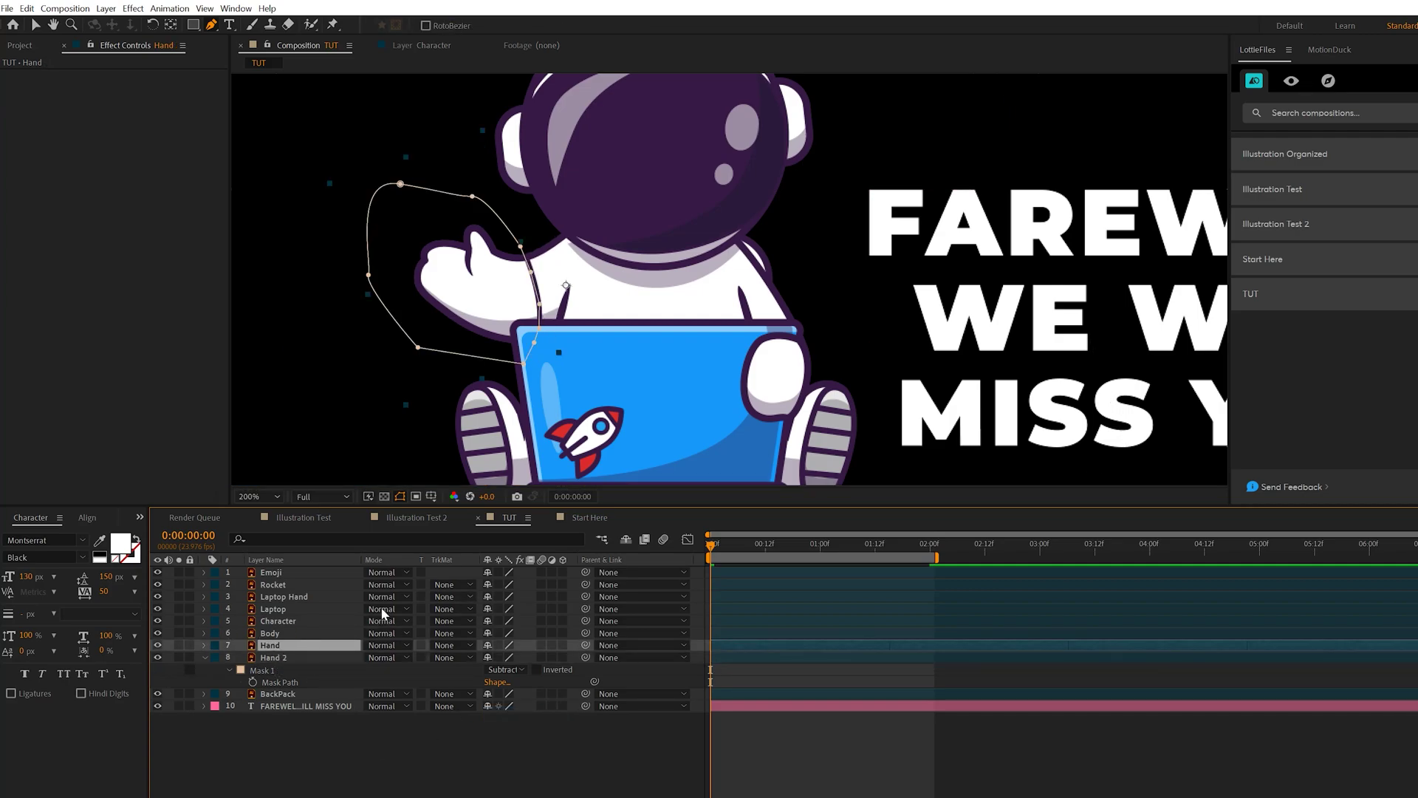
pyautogui.click(170, 25)
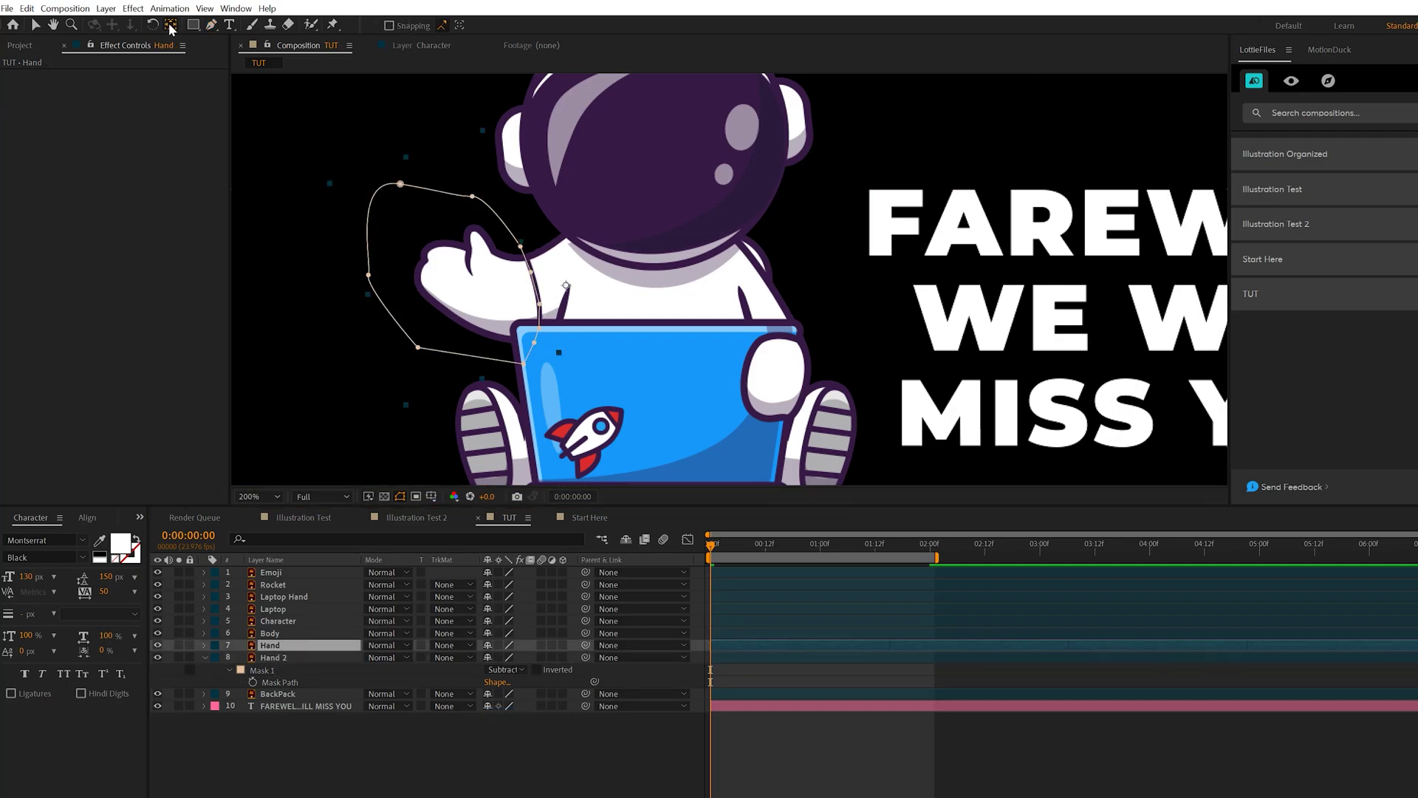
pyautogui.click(566, 288)
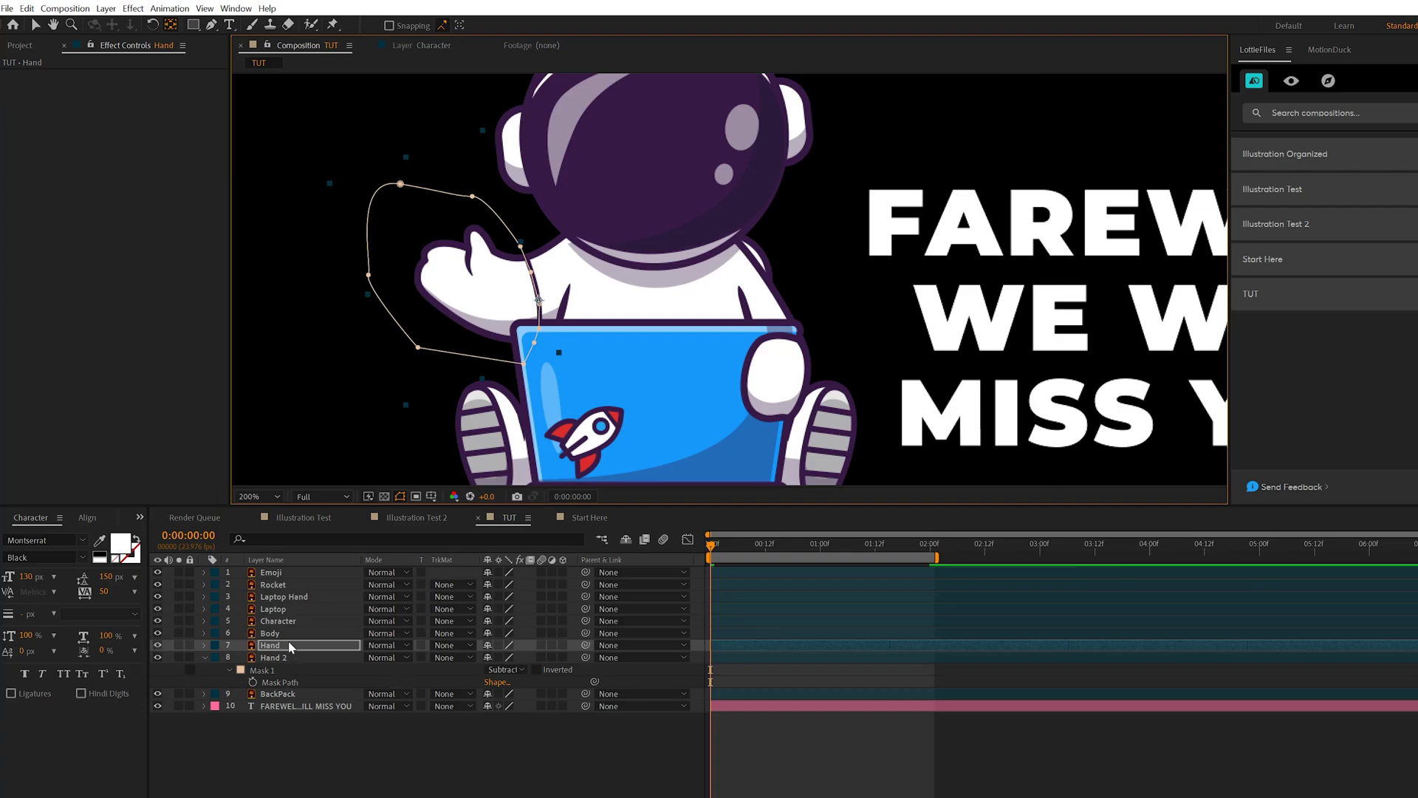
pyautogui.press('r')
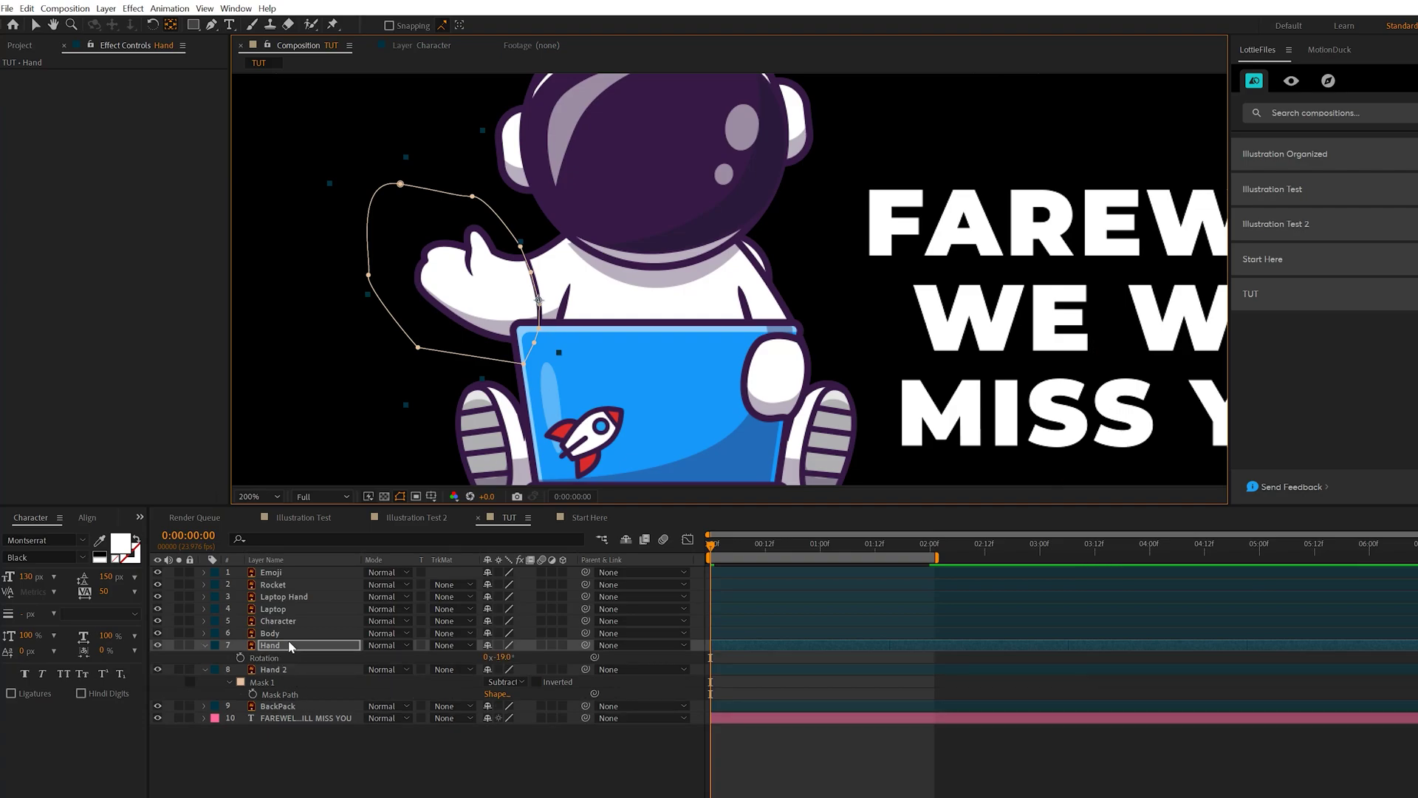
pyautogui.click(241, 657)
pyautogui.click(821, 554)
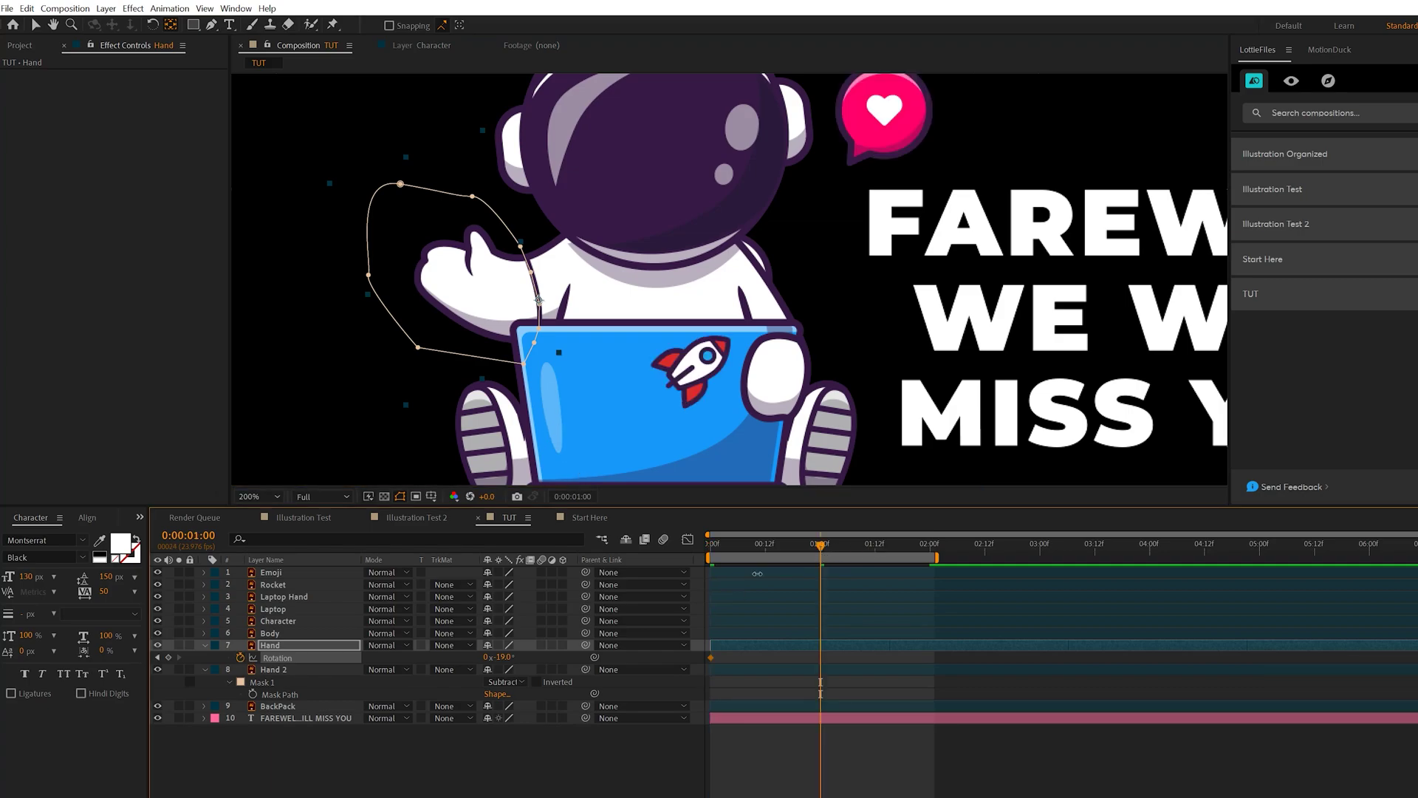
pyautogui.moveTo(501, 658); pyautogui.dragTo(515, 659)
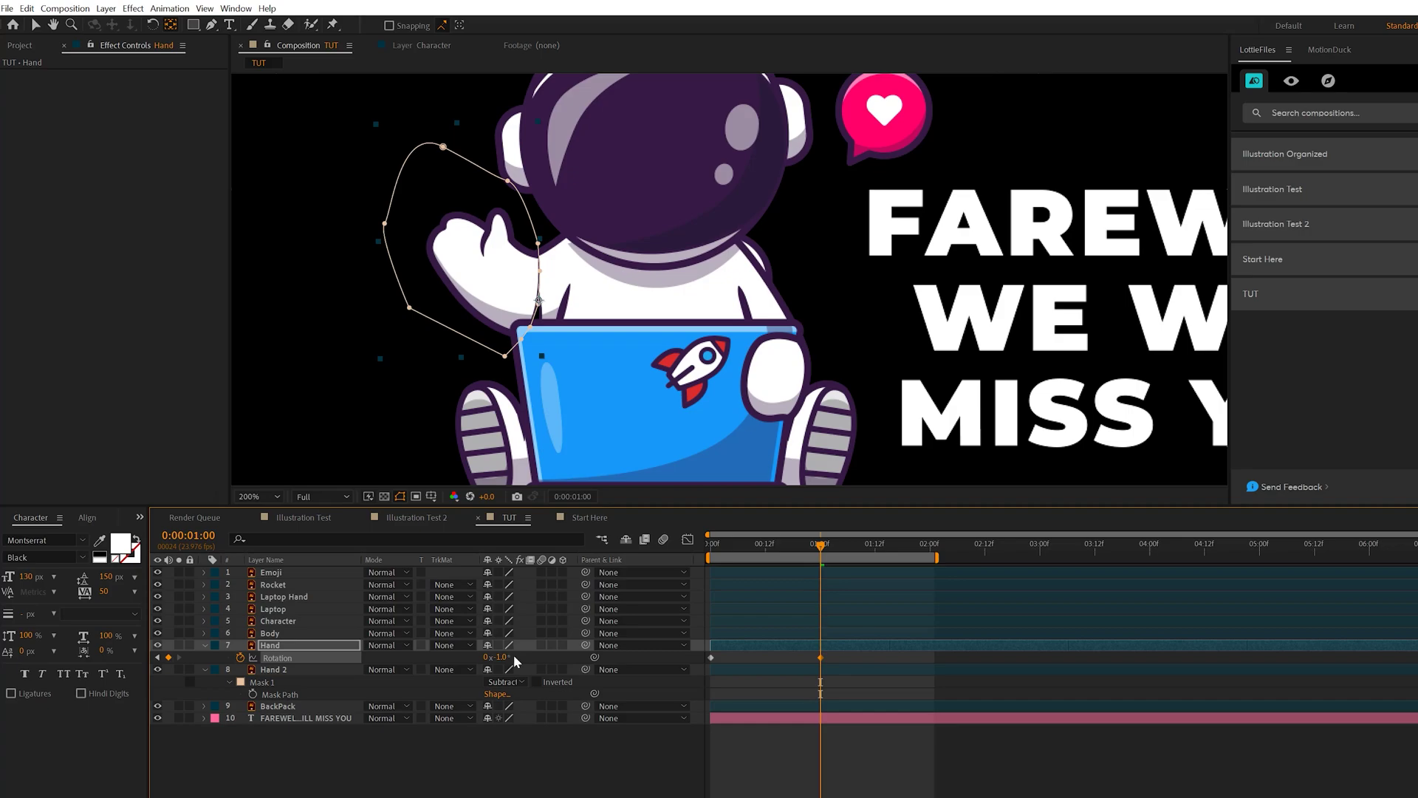
pyautogui.click(448, 772)
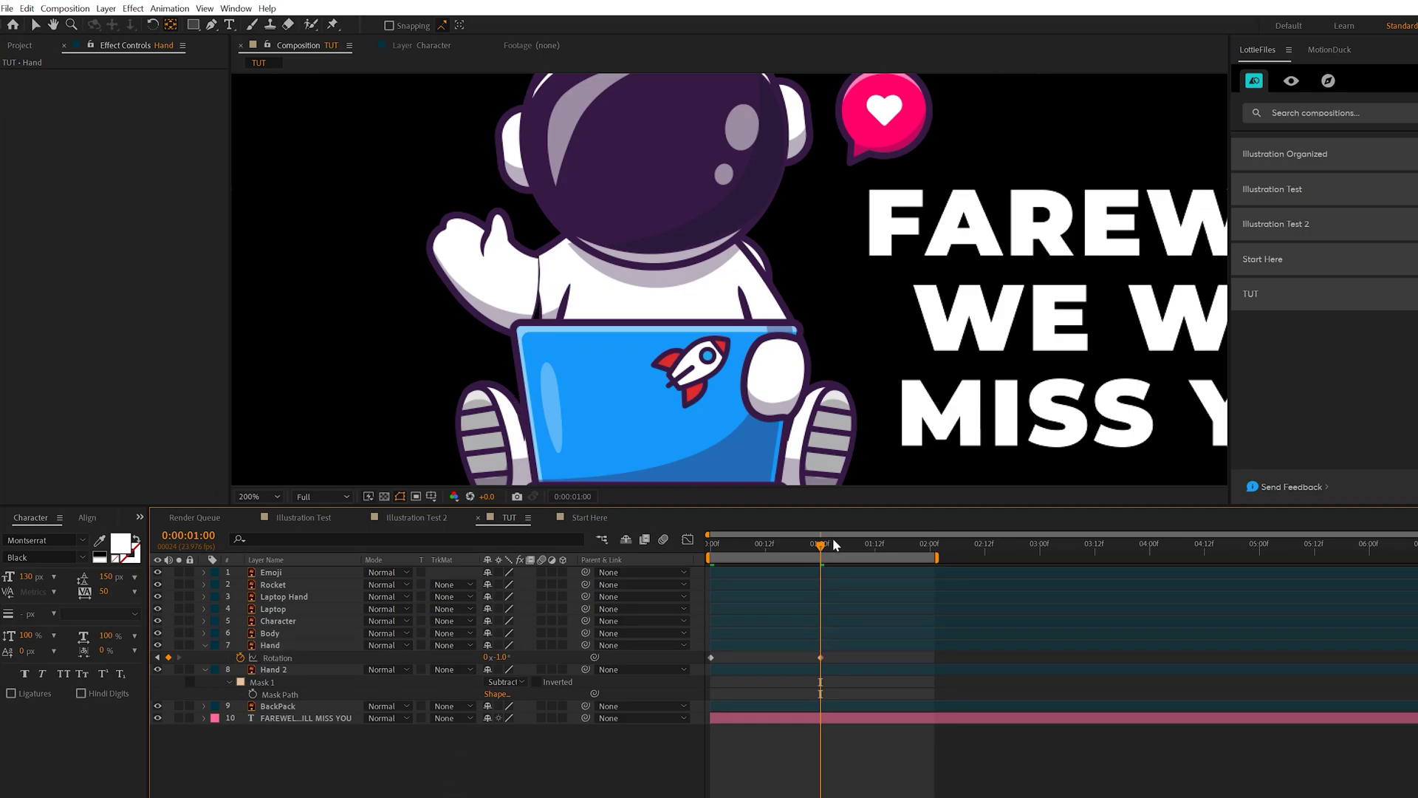
pyautogui.moveTo(804, 546)
pyautogui.mouseDown()
pyautogui.moveTo(708, 546)
pyautogui.moveTo(821, 550)
pyautogui.mouseUp()
# - Keyframe Hand 2's Position, Scale and Rotation, stretching it wider at 1 second
pyautogui.click(296, 669)
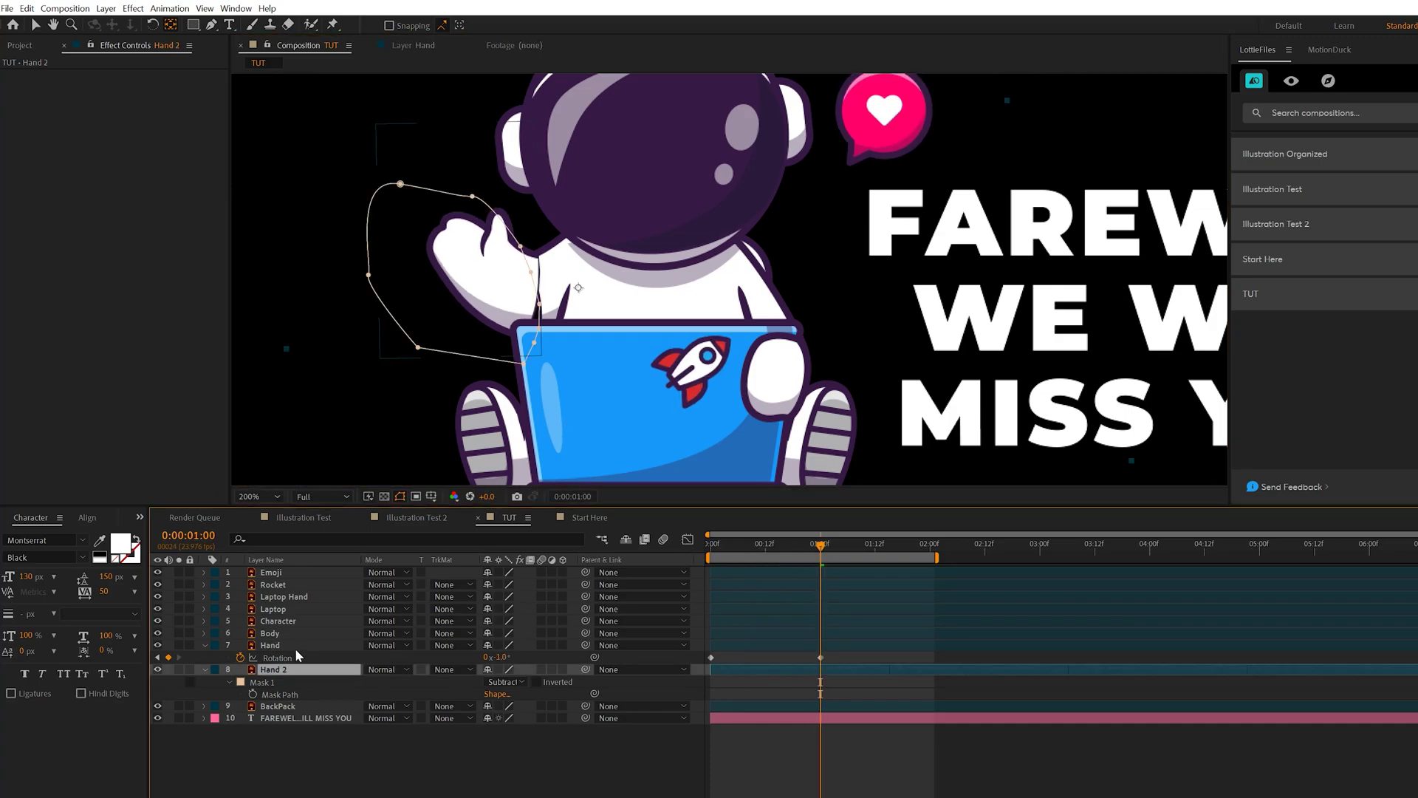
pyautogui.press('p')
pyautogui.hotkey('shift', 's')
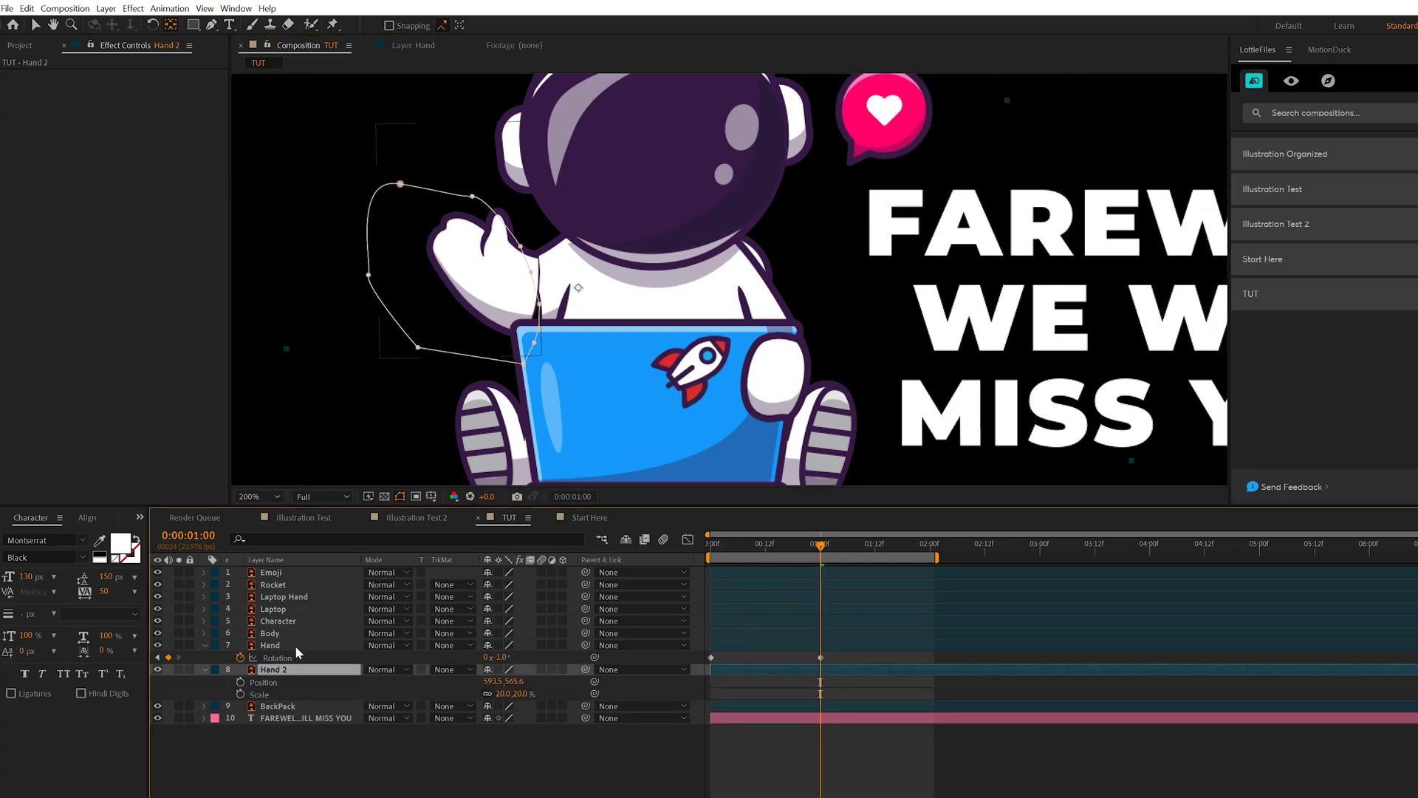
pyautogui.hotkey('shift', 'r')
pyautogui.moveTo(728, 554); pyautogui.dragTo(653, 560)
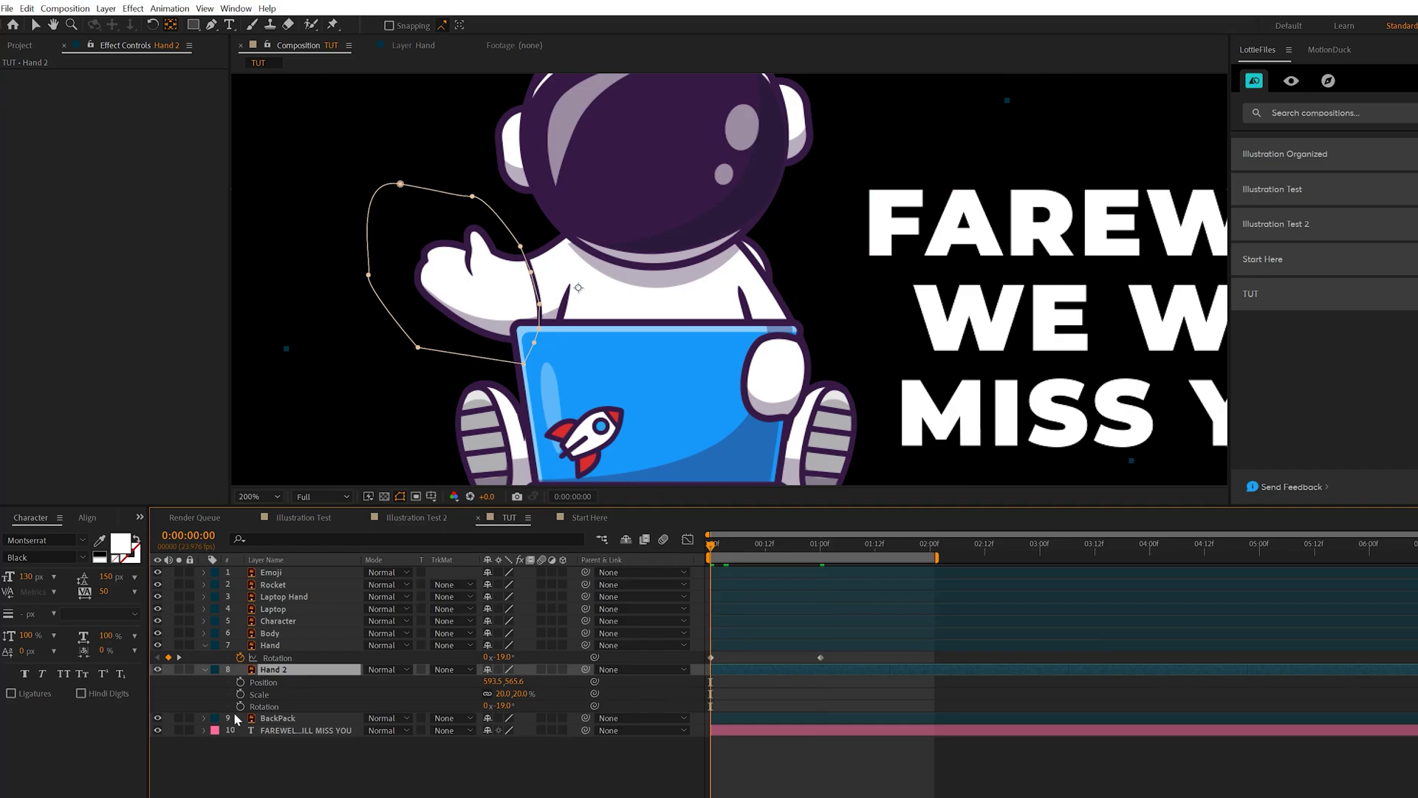
pyautogui.click(240, 682)
pyautogui.click(240, 694)
pyautogui.click(240, 706)
pyautogui.press('k')
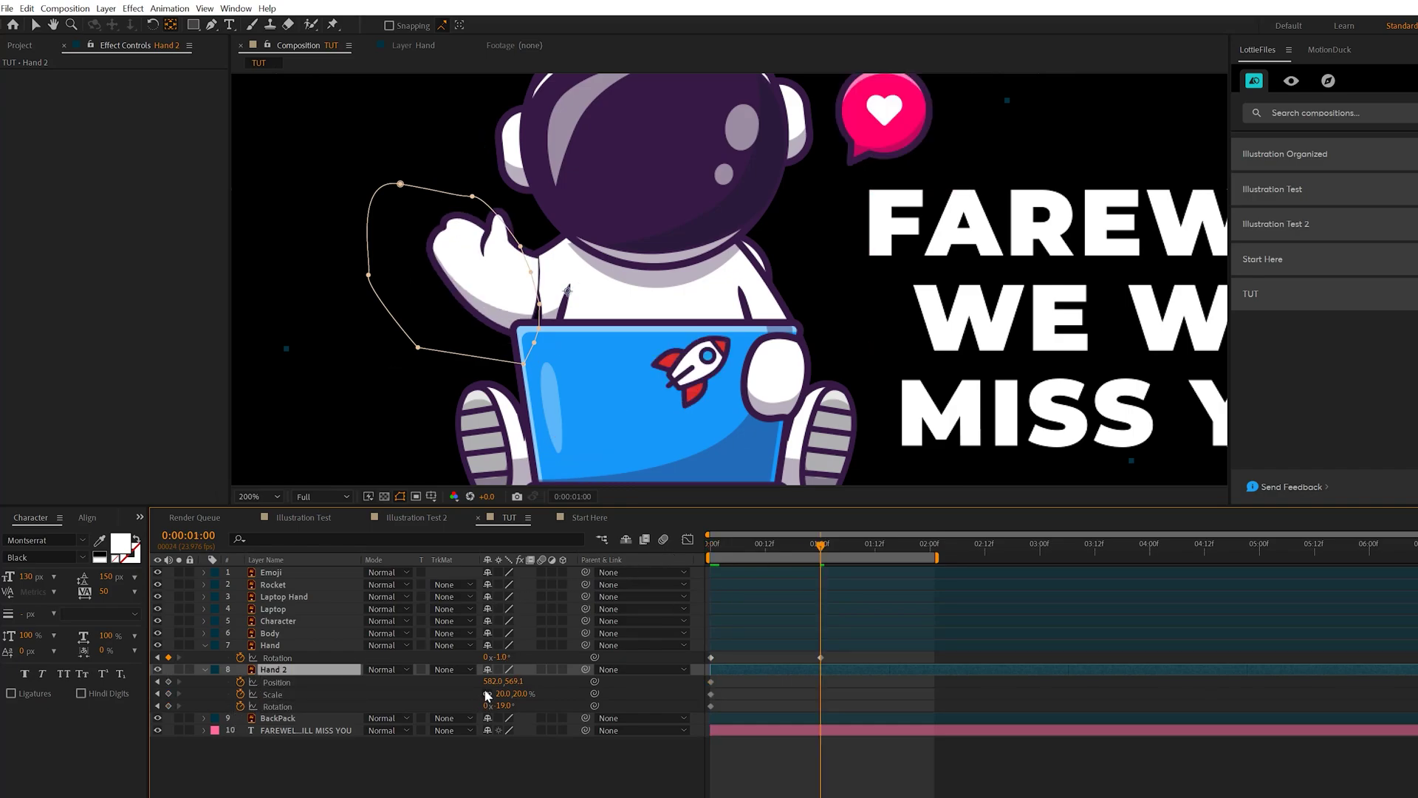
pyautogui.click(488, 694)
pyautogui.moveTo(500, 695)
pyautogui.mouseDown()
pyautogui.moveTo(511, 706)
pyautogui.moveTo(500, 684)
pyautogui.moveTo(517, 682)
pyautogui.mouseUp()
pyautogui.press('F2')
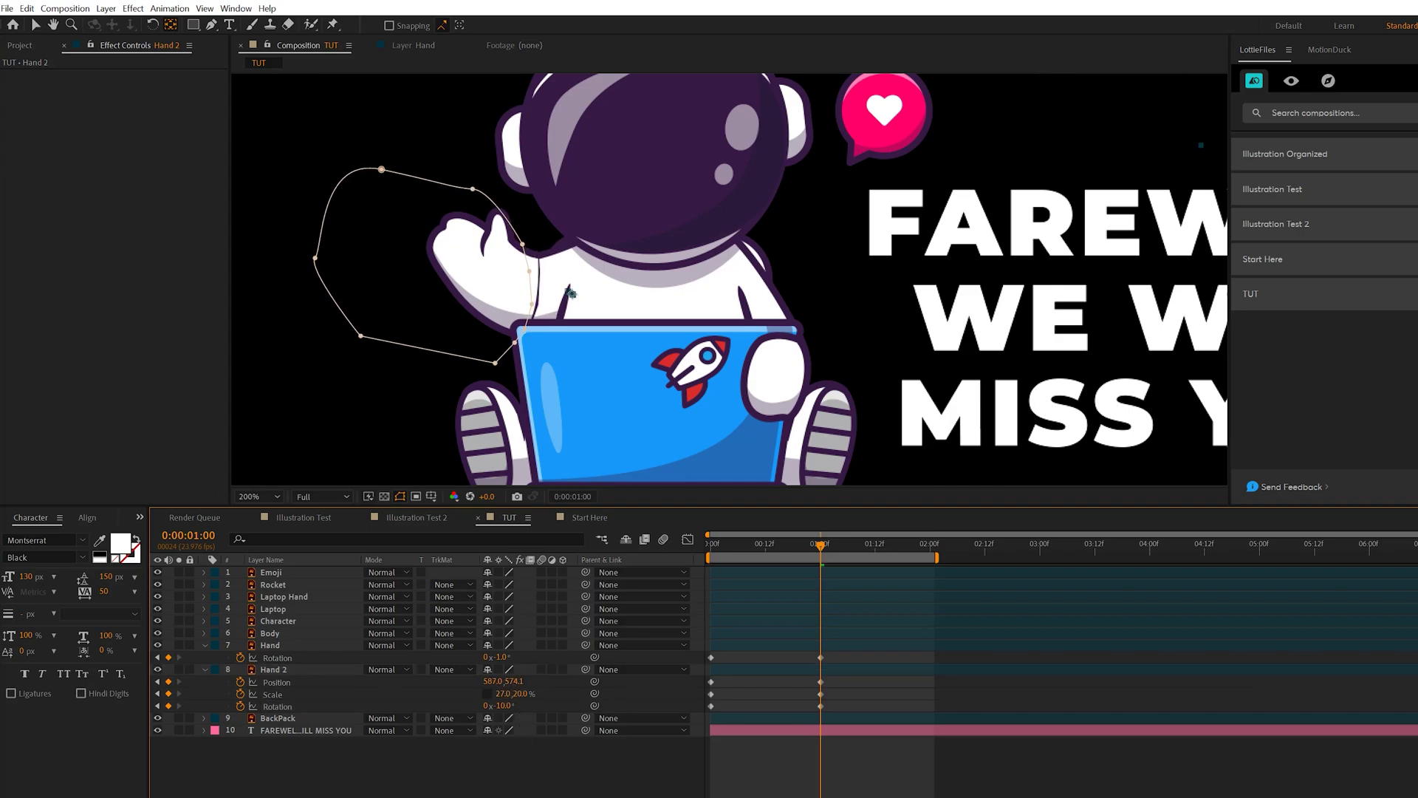
pyautogui.moveTo(818, 547); pyautogui.dragTo(721, 553)
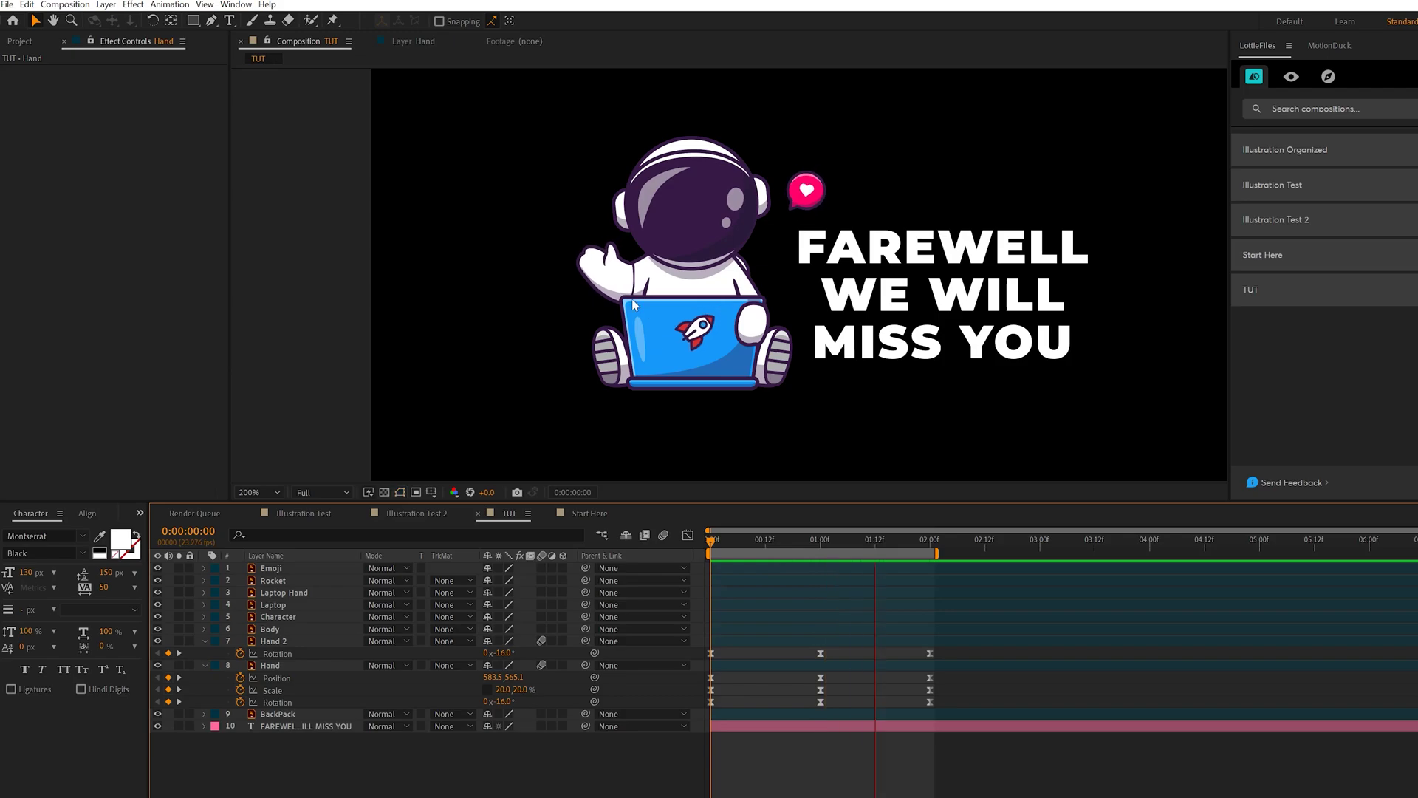
# - Zoom the TUT composition in and out while playing back the waving hand animation
pyautogui.scroll(1, 724, 243)
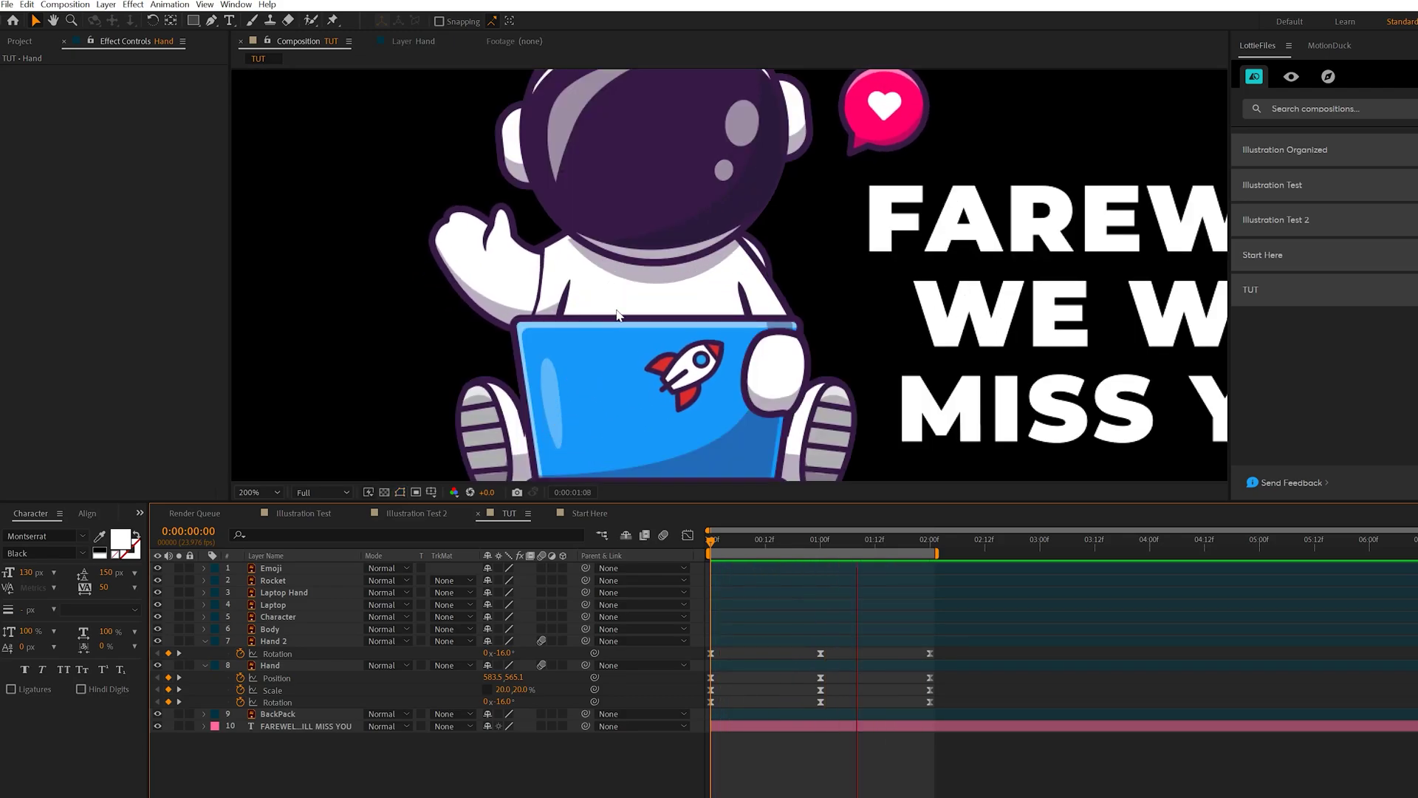
pyautogui.scroll(-1, 728, 275)
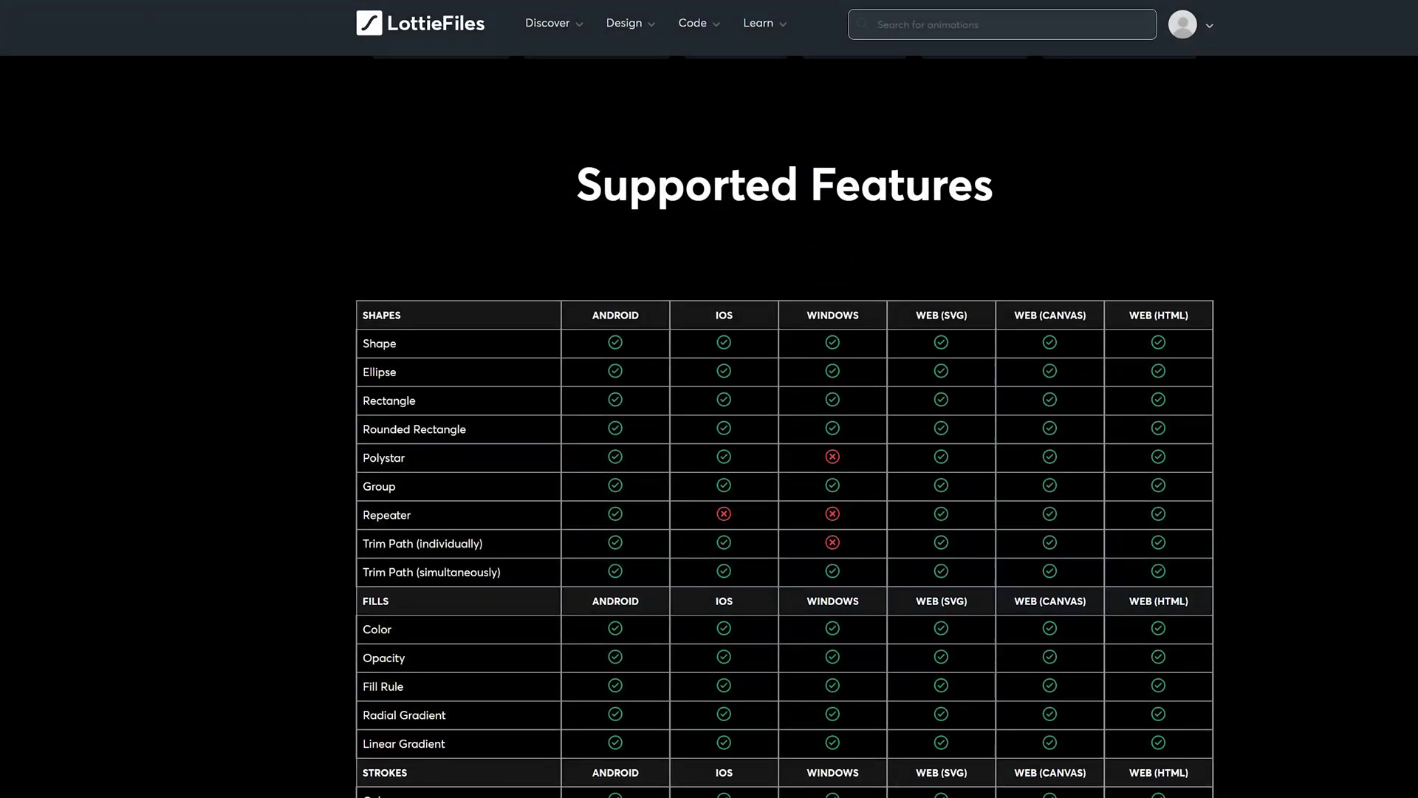
pyautogui.scroll(-20, 317, 621)
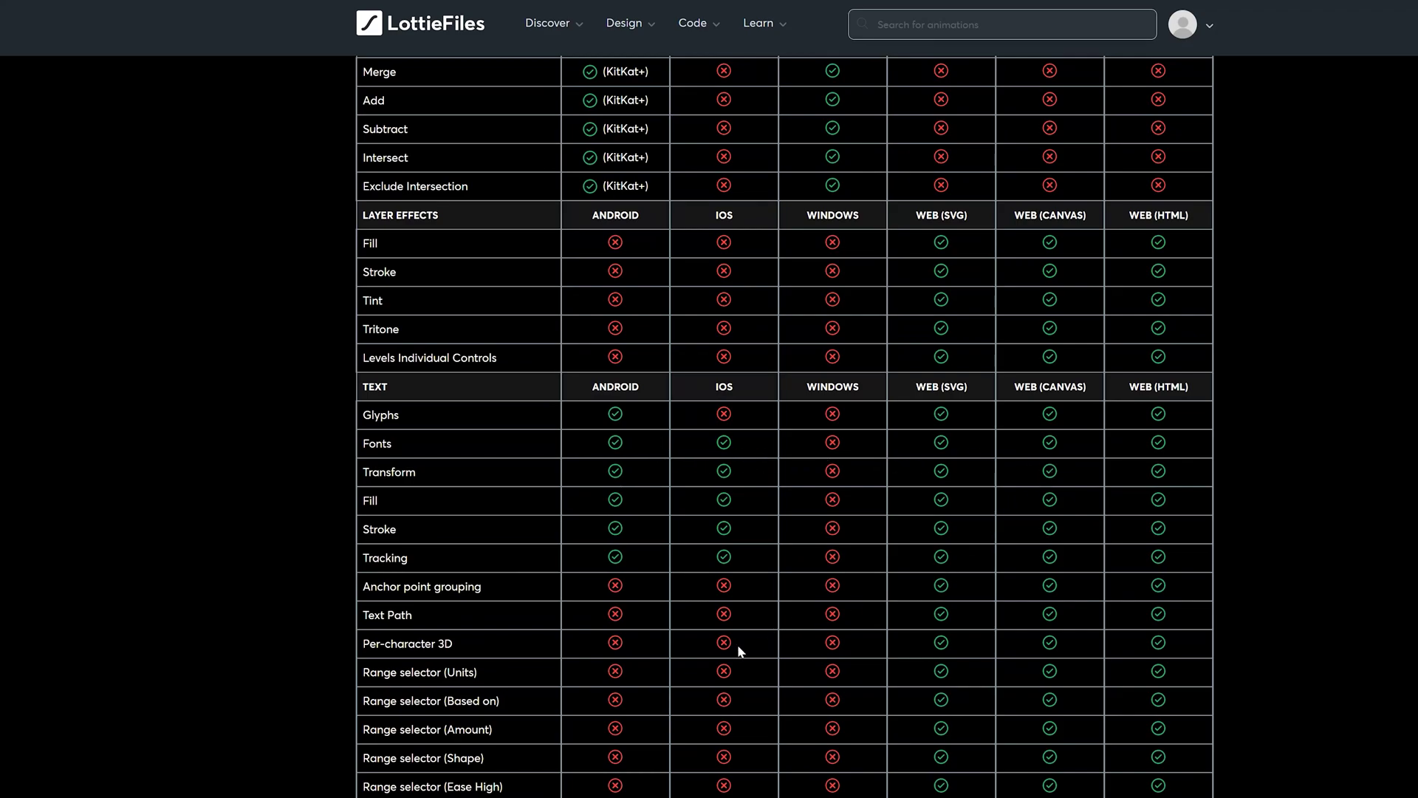
# - Scroll the LottieFiles Supported Features table down to its Text rows
pyautogui.scroll(-3, 622, 494)
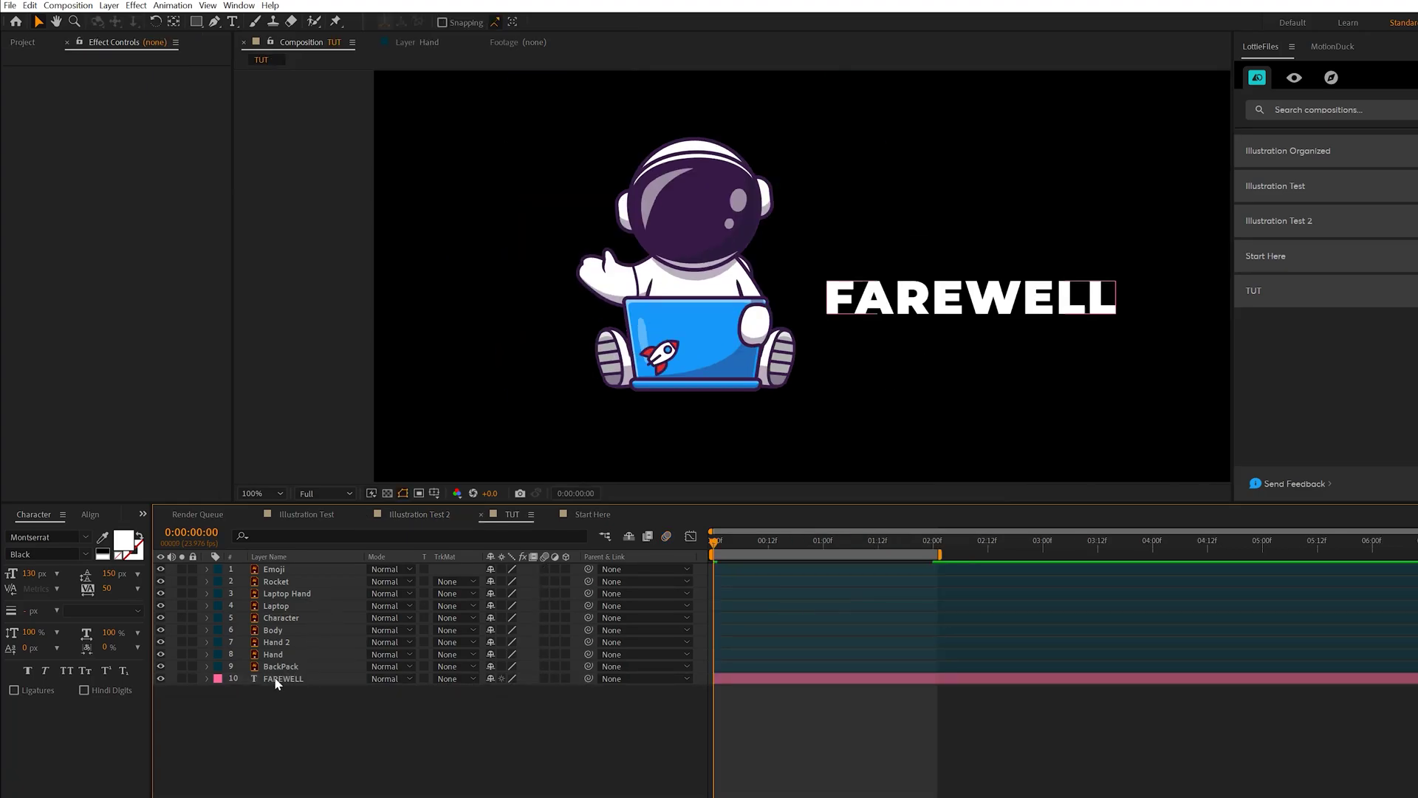
# - Reveal the FAREWELL text layer's Position property without converting the text to shapes
pyautogui.click(278, 680)
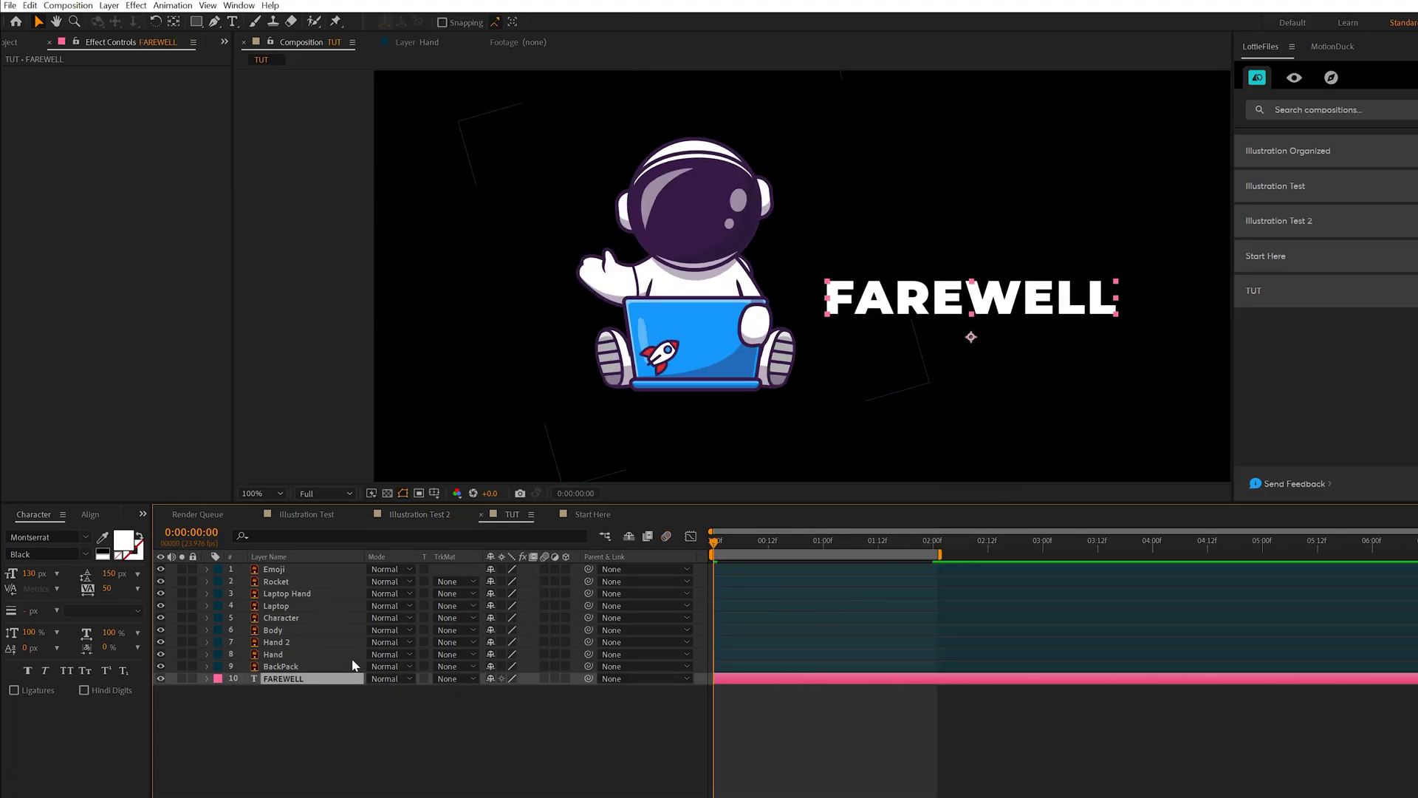
pyautogui.rightClick(275, 678)
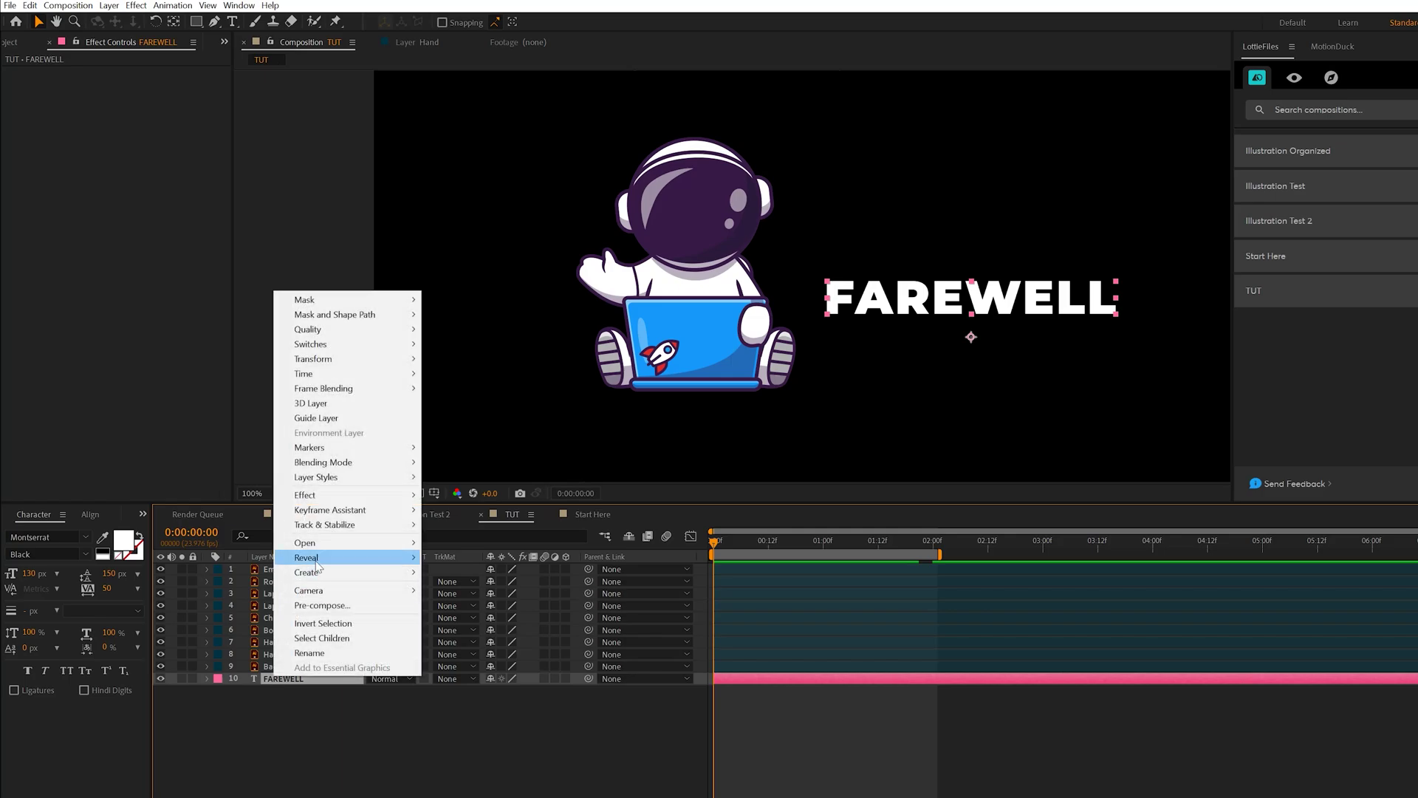
pyautogui.moveTo(308, 572)
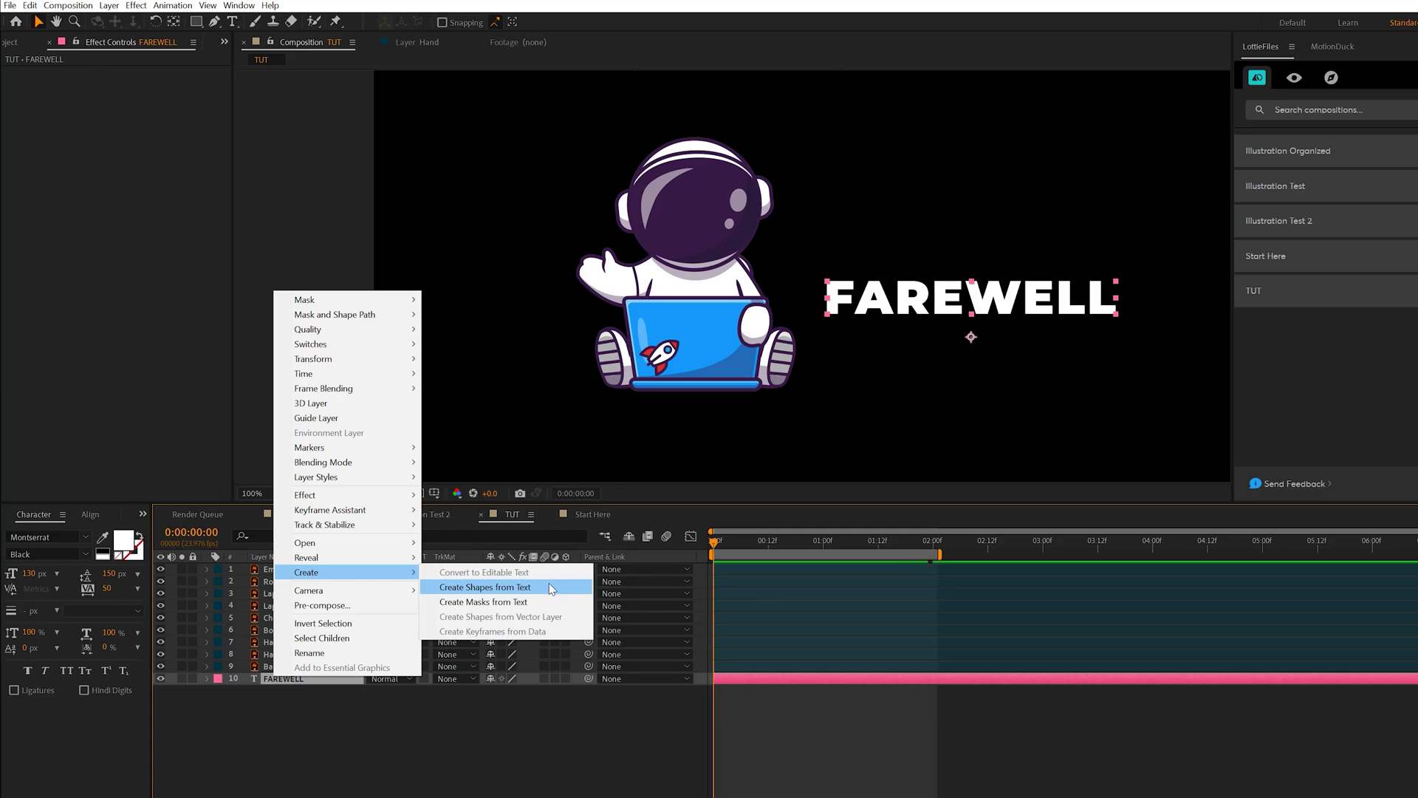
pyautogui.click(243, 703)
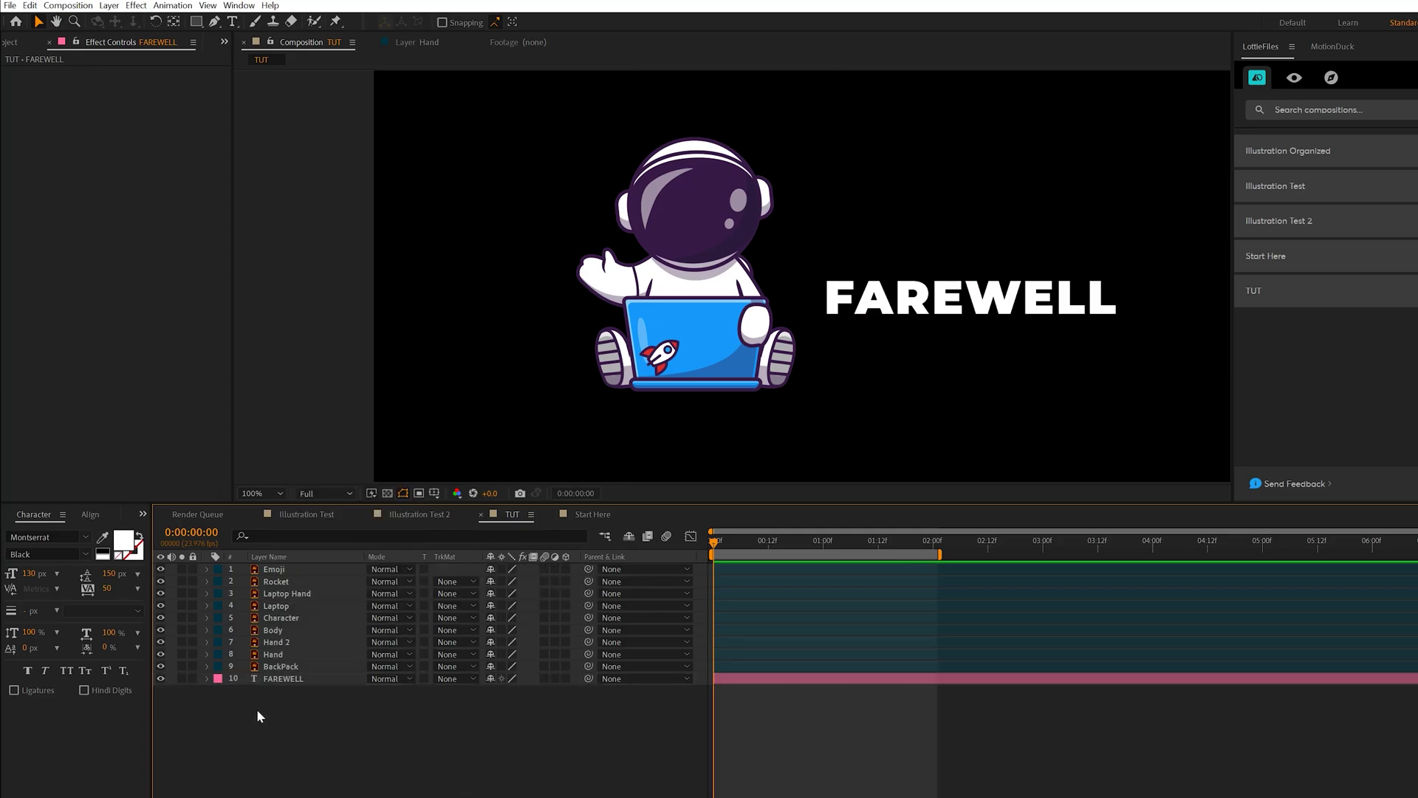
pyautogui.click(272, 679)
pyautogui.press('p')
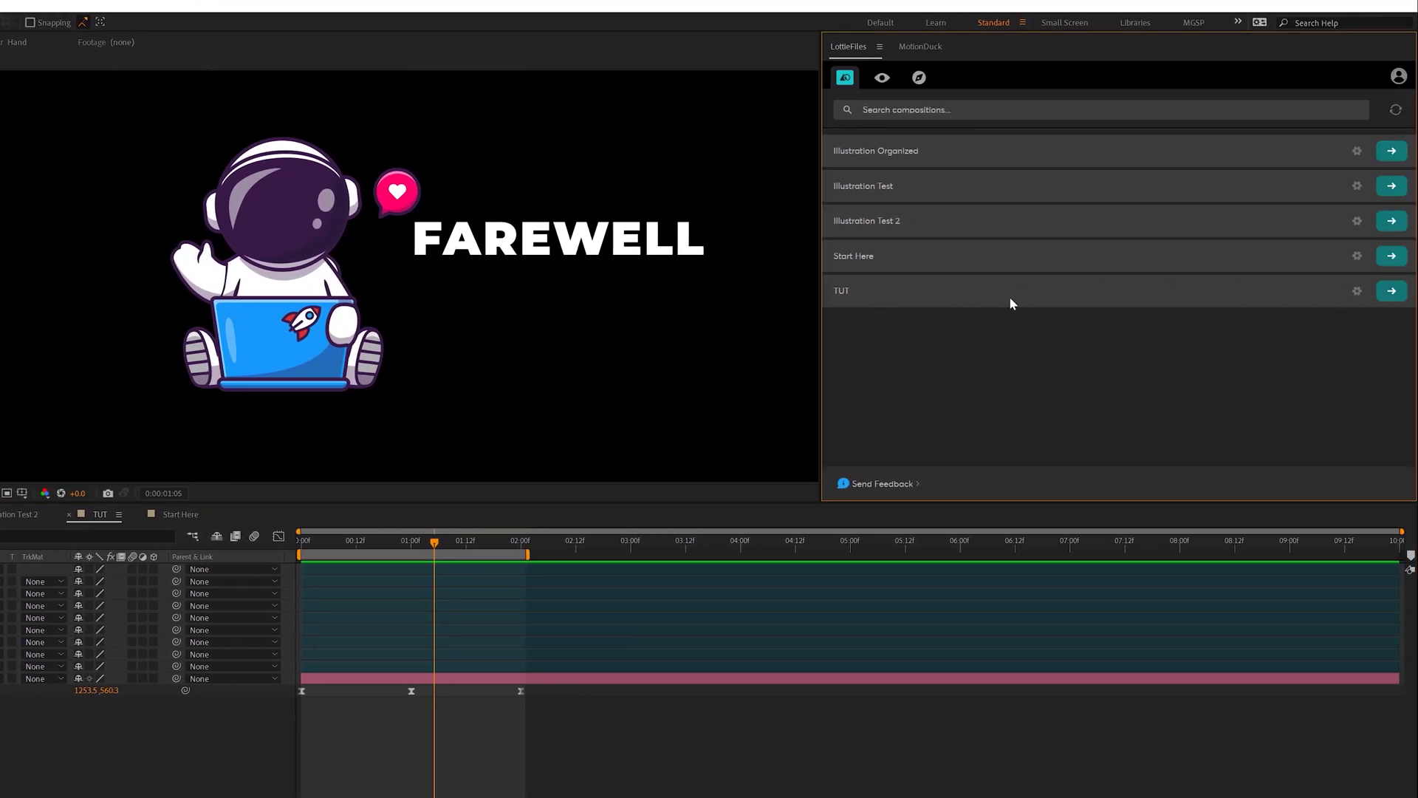
# - Render the TUT composition preview in the LottieFiles panel and start saving it to a file
pyautogui.click(1391, 293)
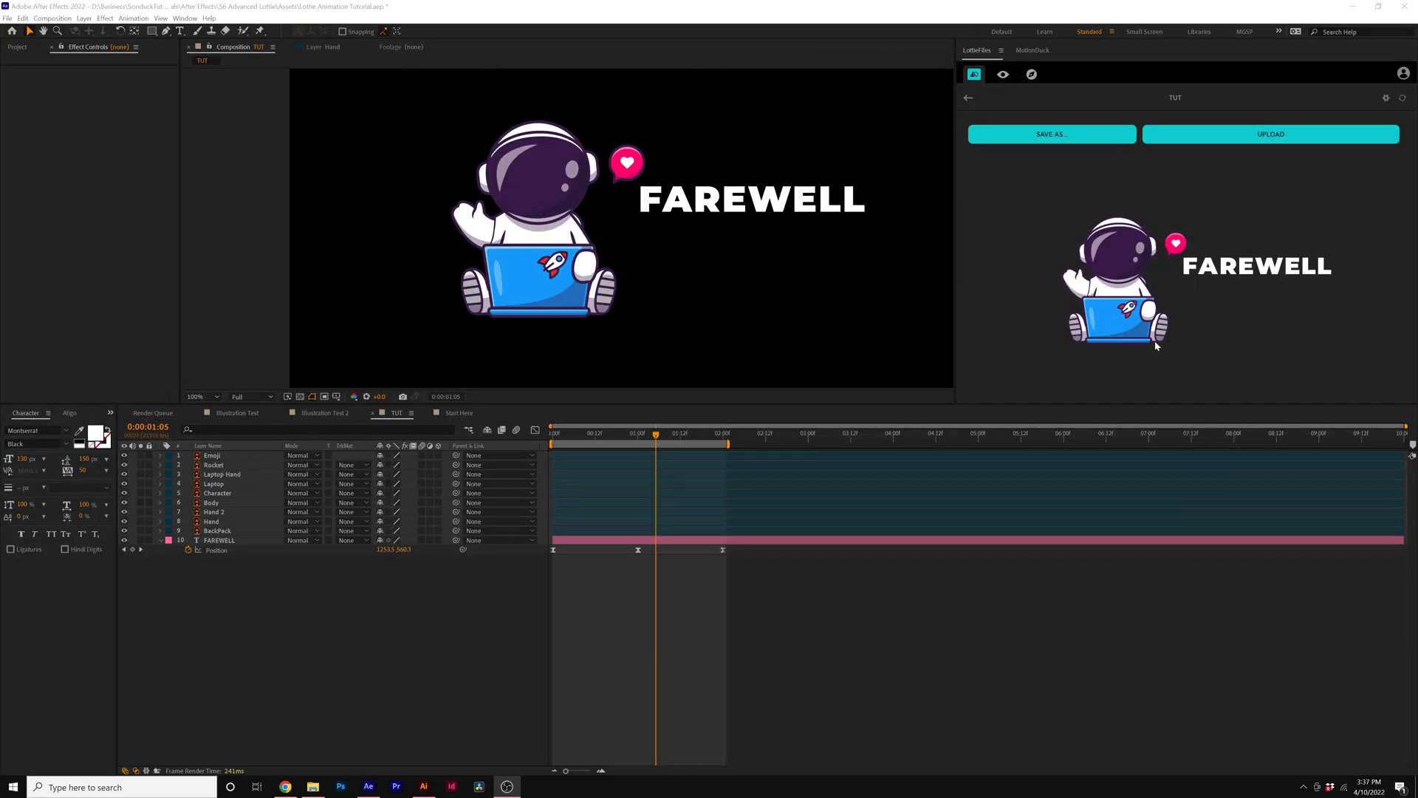
pyautogui.click(1050, 142)
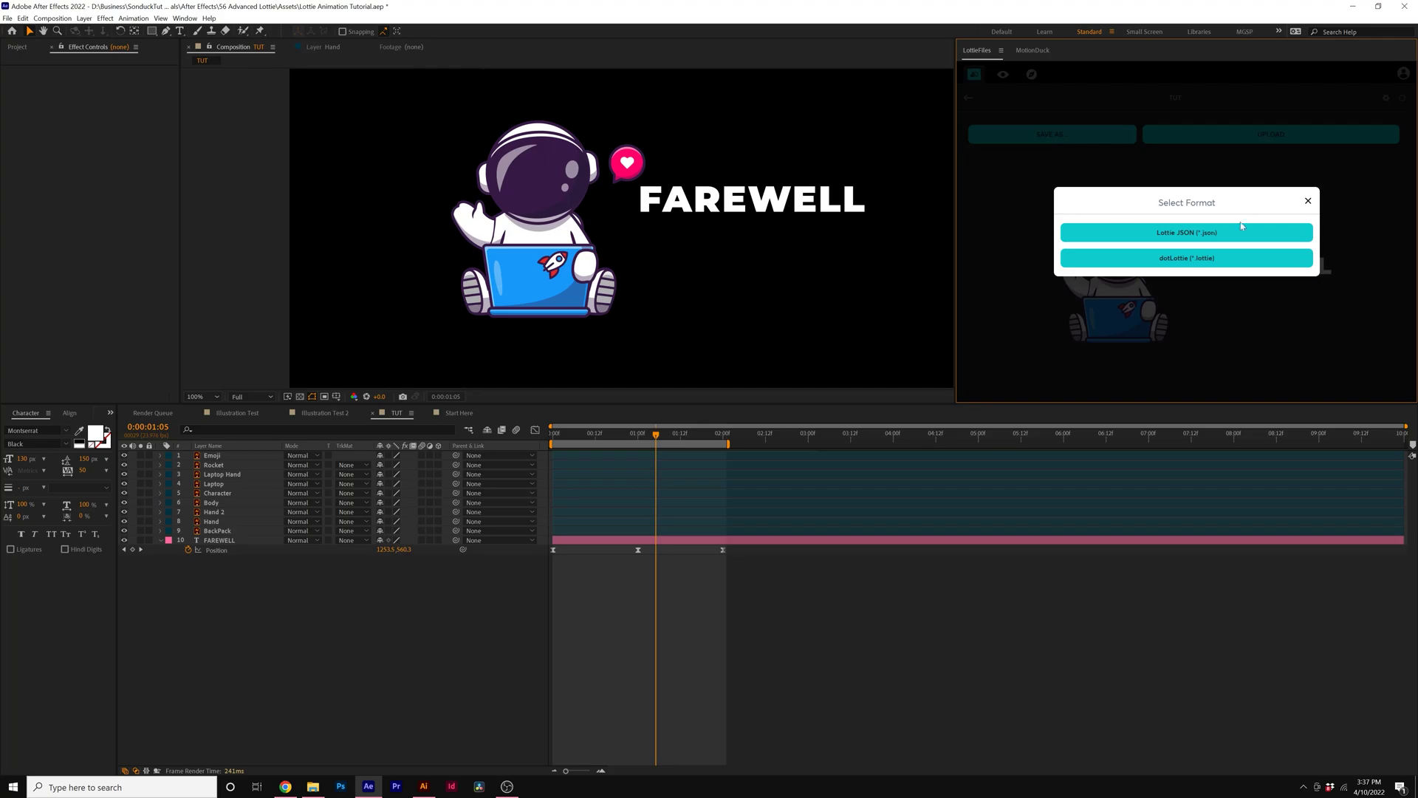
# - Save as Lottie JSON, view the FAREWELL animation on SonduckFilm, then switch to the LottieFiles page
pyautogui.click(287, 788)
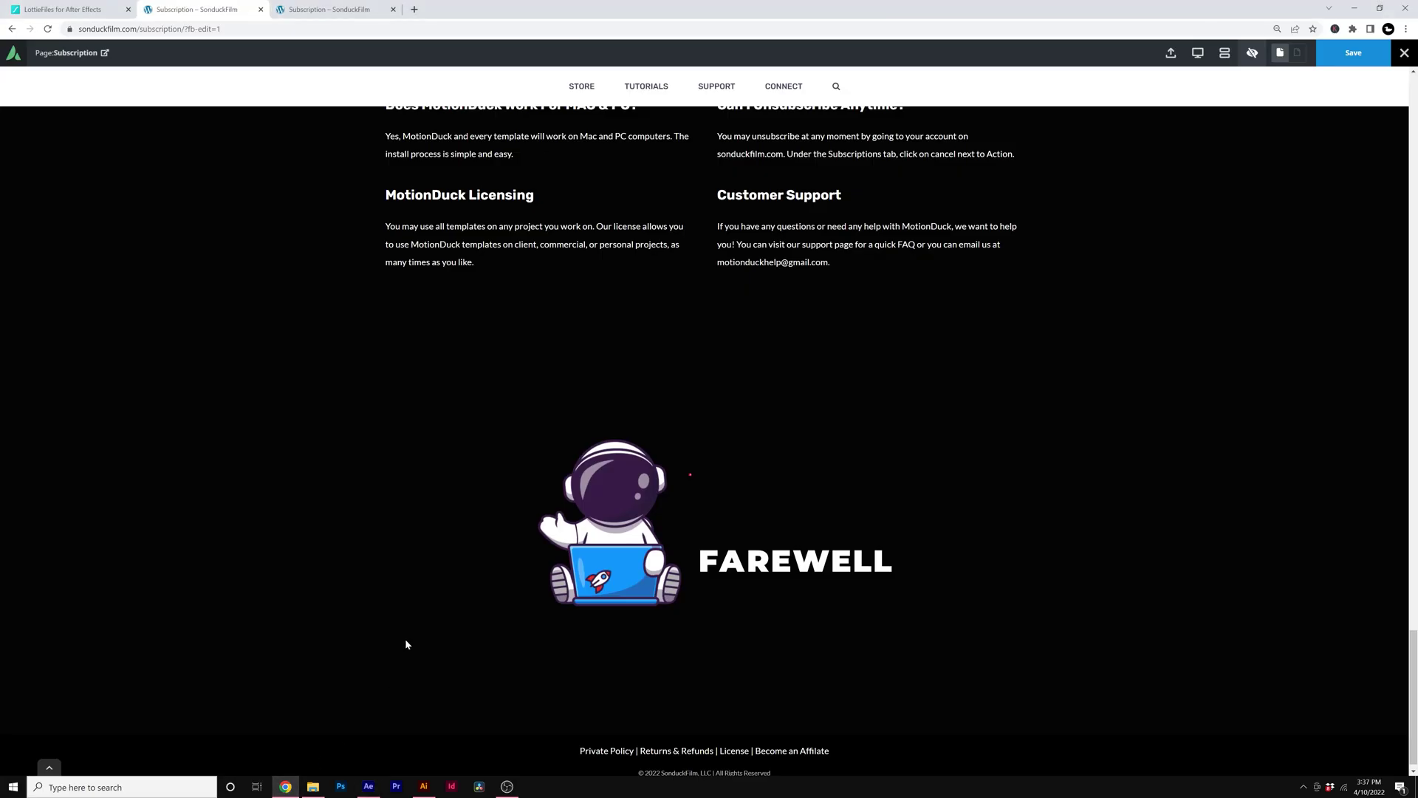
pyautogui.scroll(-1, 548, 606)
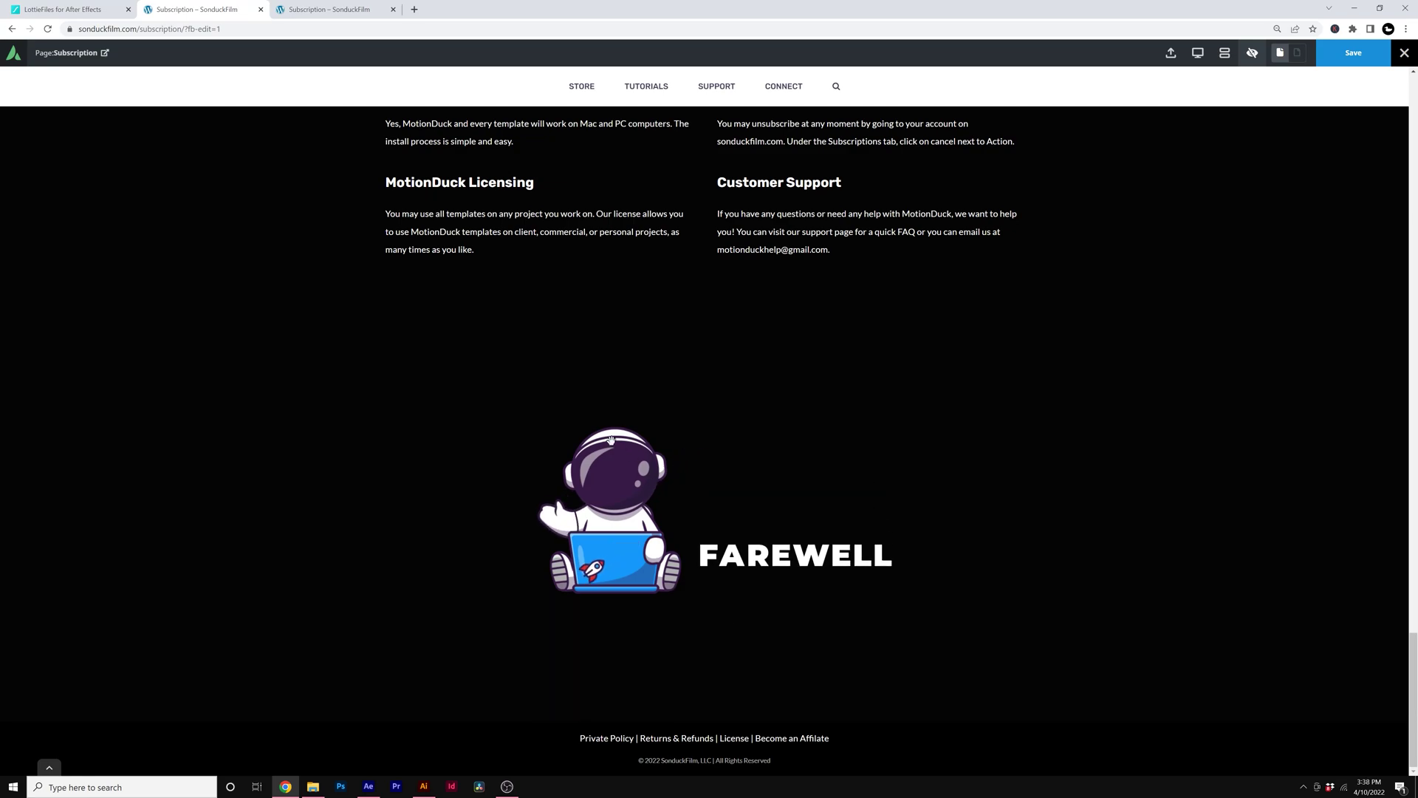
pyautogui.click(76, 7)
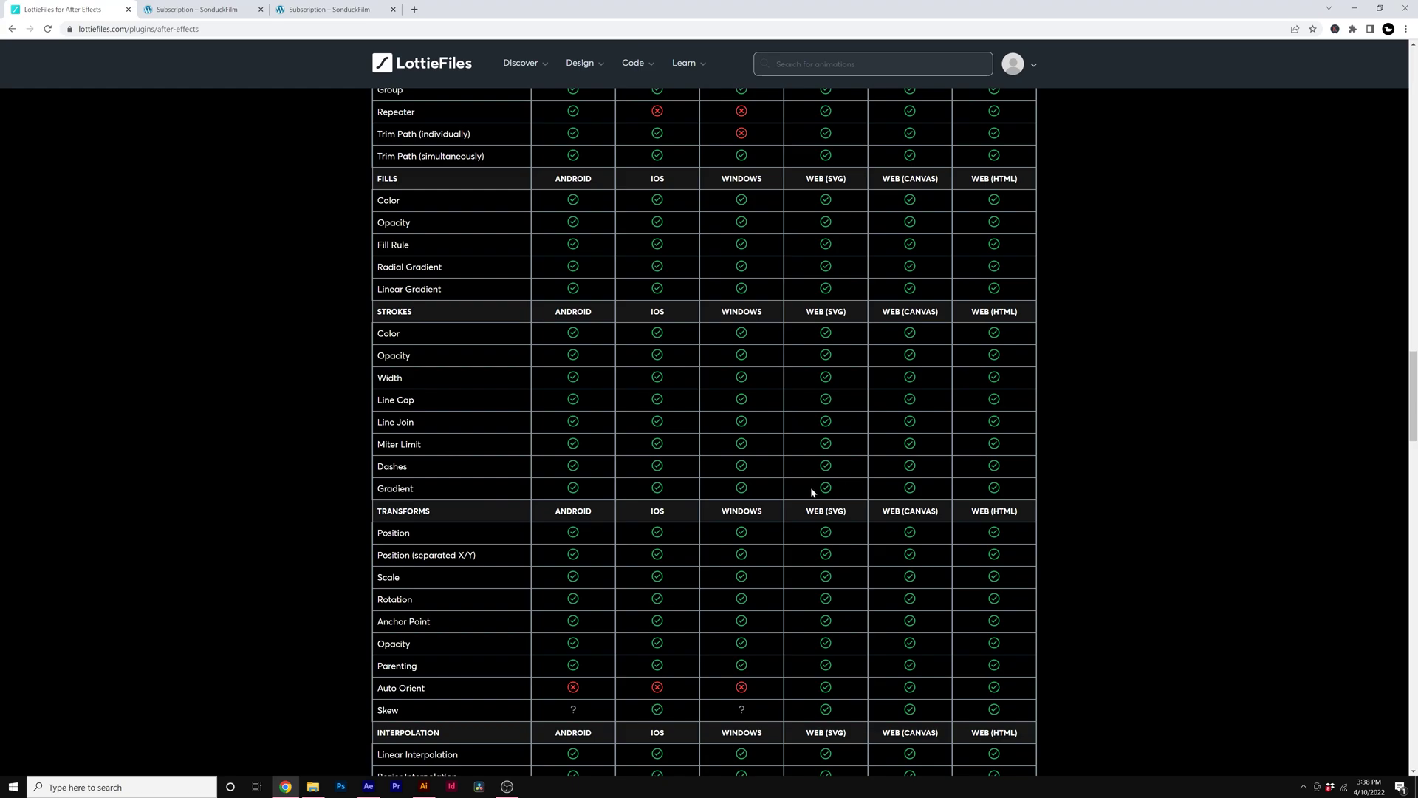
# - Scroll up the LottieFiles plugin page to the Supported Features heading and Shapes rows
pyautogui.scroll(6, 705, 483)
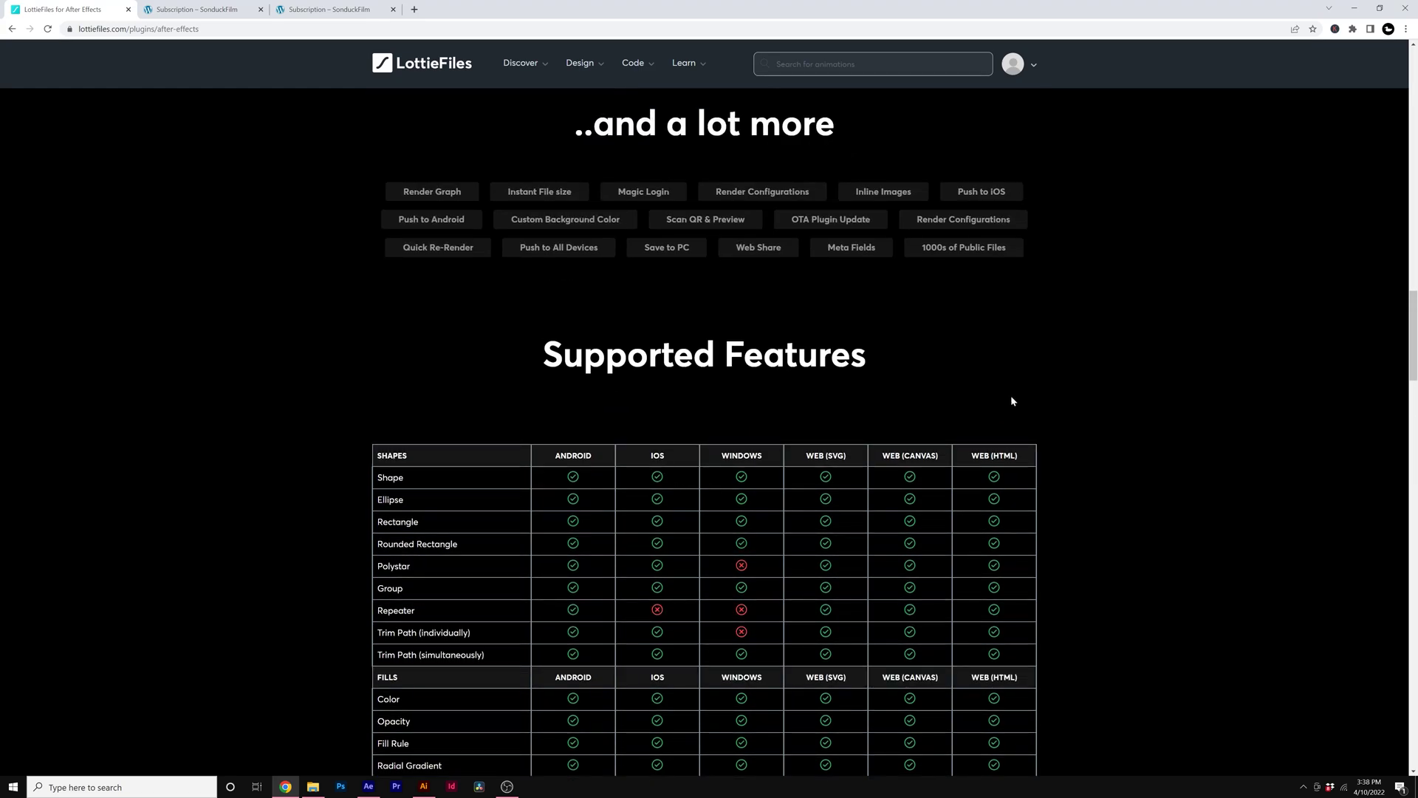